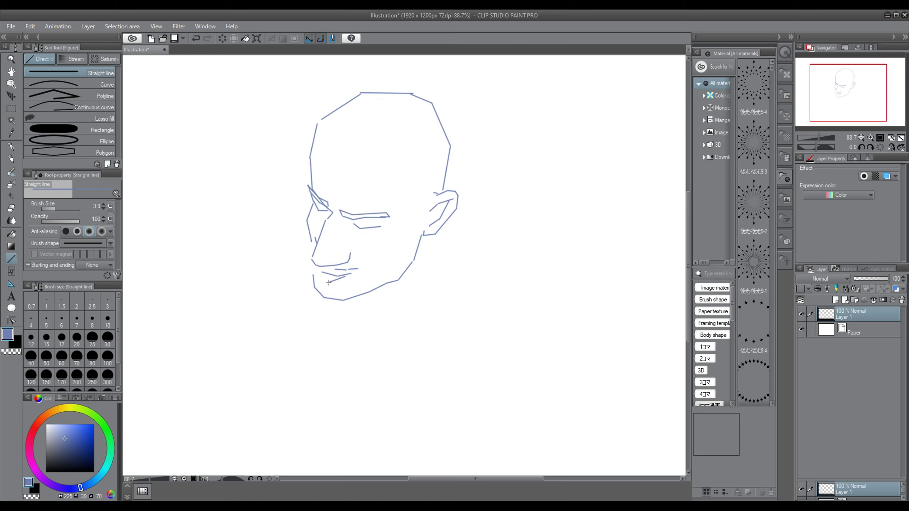
# Draw the lower-lip line and the angular lines of both eyes on the three-quarter head
pyautogui.scroll(2, 335, 203)
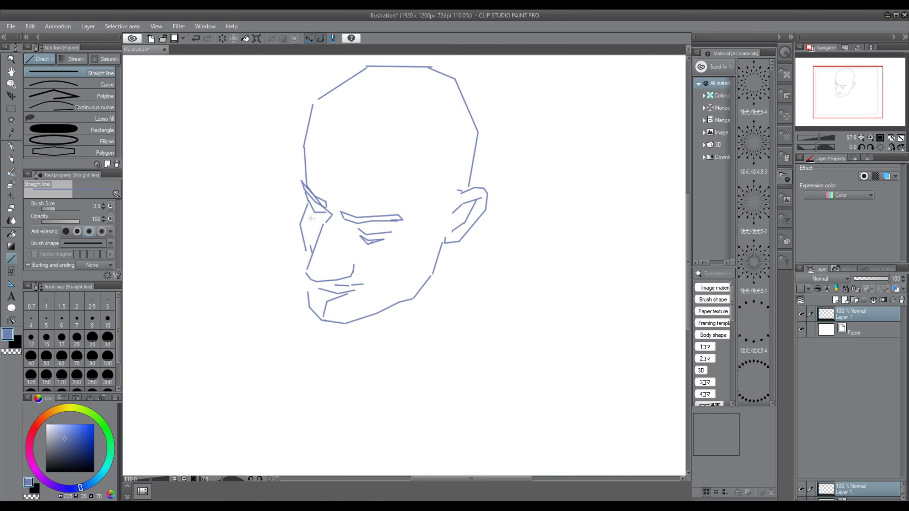
pyautogui.moveTo(315, 213); pyautogui.dragTo(329, 213)
pyautogui.scroll(2, 315, 221)
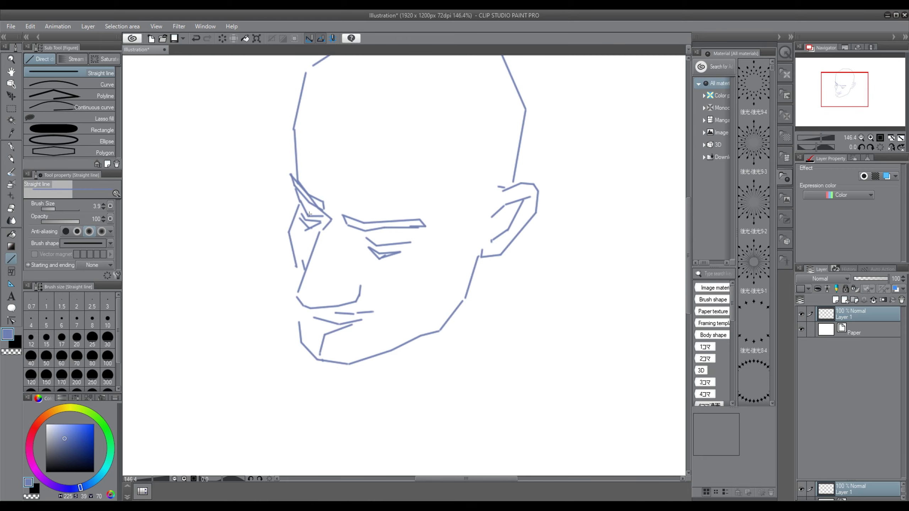
# Reinforce the front outline of the forehead down to the brow with straight lines
pyautogui.moveTo(303, 151); pyautogui.dragTo(311, 89)
pyautogui.moveTo(311, 90)
pyautogui.mouseDown()
pyautogui.moveTo(326, 77)
pyautogui.moveTo(298, 133)
pyautogui.mouseUp()
pyautogui.moveTo(299, 133); pyautogui.dragTo(305, 168)
# Redraw the nose bridge and underside with straight lines and add the fold running from the nostril past the mouth corner
pyautogui.scroll(1, 308, 170)
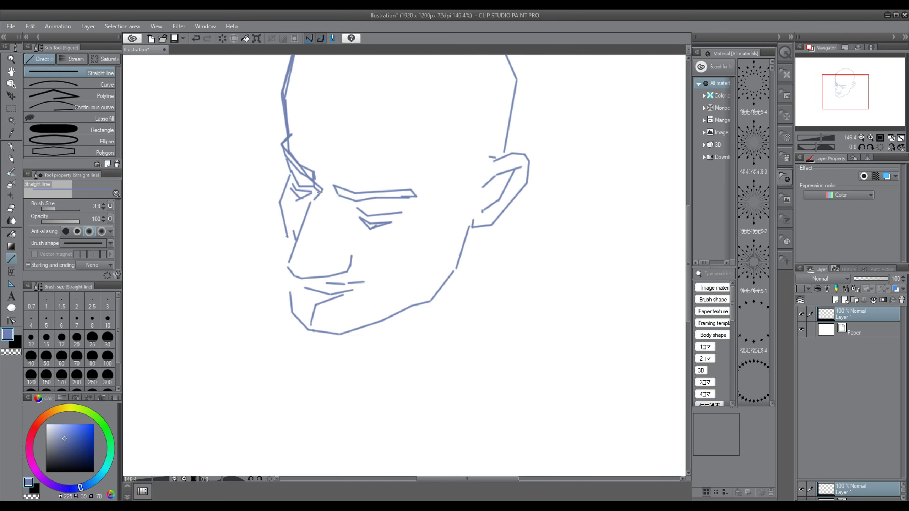
pyautogui.moveTo(312, 199)
pyautogui.mouseDown()
pyautogui.moveTo(289, 259)
pyautogui.moveTo(349, 260)
pyautogui.moveTo(374, 286)
pyautogui.mouseUp()
pyautogui.scroll(2, 372, 285)
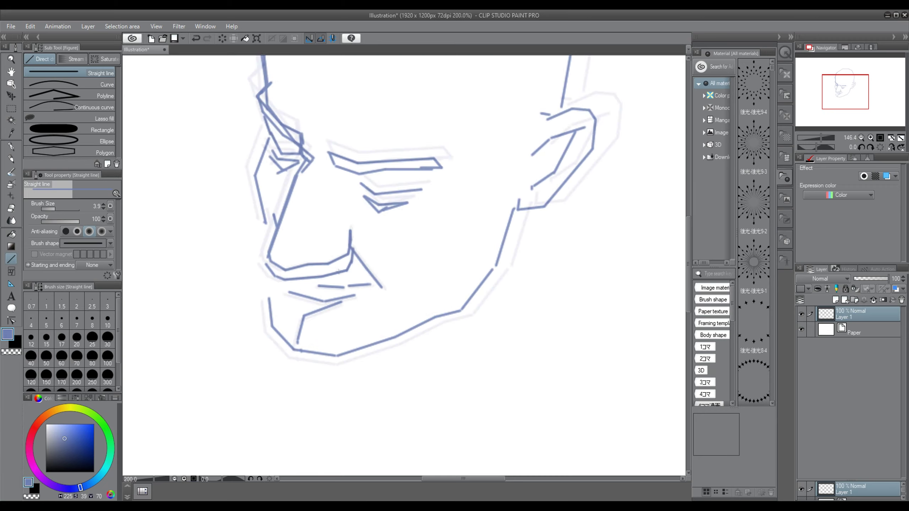
# Erase the old nose underside and the stray lines along the forehead outline with the Hard eraser
pyautogui.press('e')
pyautogui.click(72, 74)
pyautogui.moveTo(258, 263)
pyautogui.mouseDown()
pyautogui.moveTo(309, 281)
pyautogui.moveTo(351, 263)
pyautogui.mouseUp()
pyautogui.scroll(-2, 354, 257)
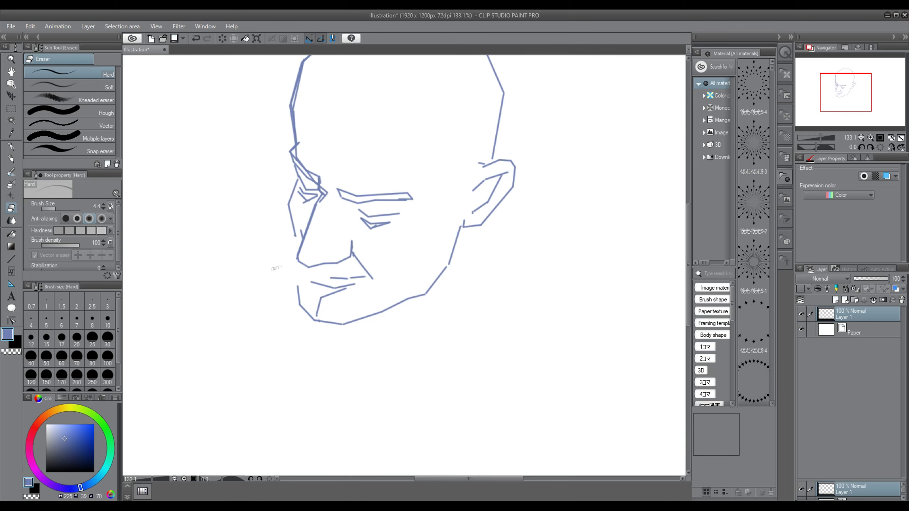
pyautogui.scroll(2, 303, 183)
pyautogui.scroll(4, 304, 122)
pyautogui.moveTo(304, 76)
pyautogui.mouseDown()
pyautogui.moveTo(287, 131)
pyautogui.moveTo(290, 162)
pyautogui.mouseUp()
pyautogui.scroll(-10, 304, 172)
# Erase the old mouth lines and draw a new straight mouth line closer to the underside of the nose
pyautogui.click(13, 260)
pyautogui.scroll(4, 297, 244)
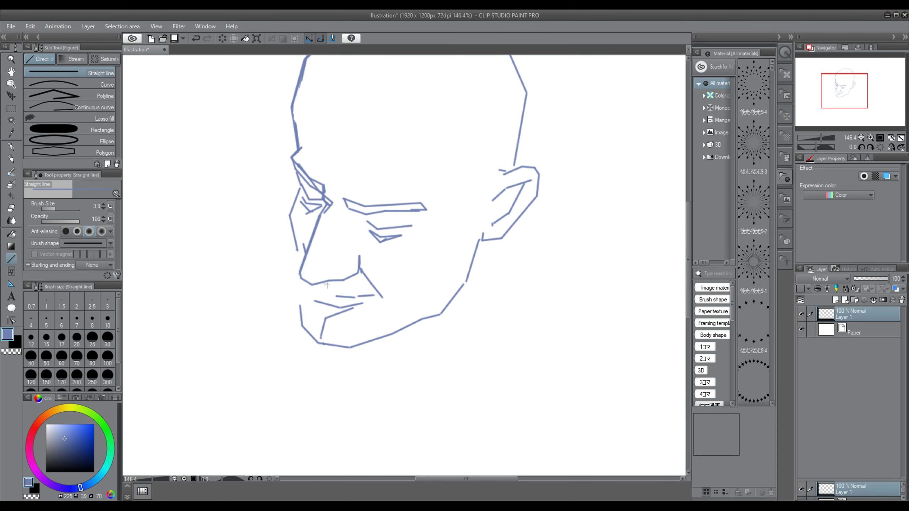
pyautogui.click(11, 209)
pyautogui.moveTo(336, 296)
pyautogui.mouseDown()
pyautogui.moveTo(374, 295)
pyautogui.moveTo(353, 305)
pyautogui.moveTo(363, 303)
pyautogui.moveTo(369, 289)
pyautogui.mouseUp()
pyautogui.press('u')
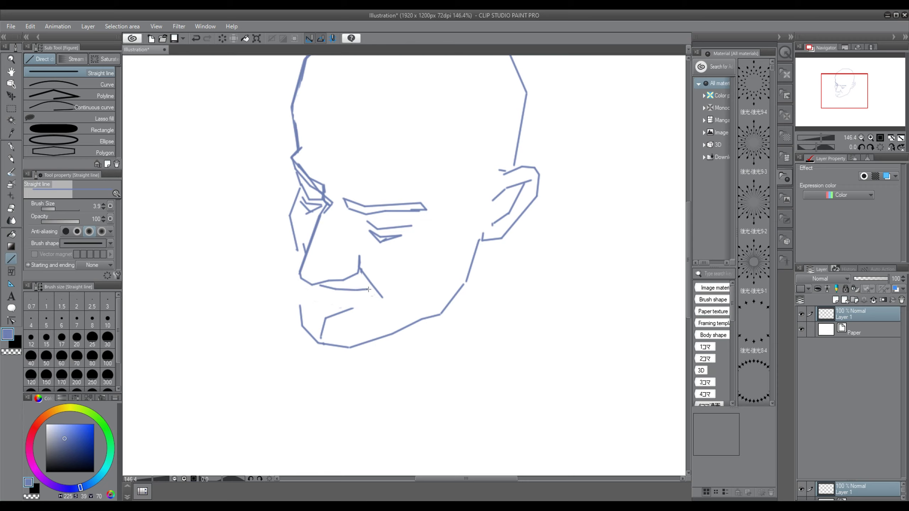
# Connect the mouth to the nose tip and chin with short straight lines, and join the far cheek to the nose
pyautogui.moveTo(313, 290)
pyautogui.mouseDown()
pyautogui.moveTo(360, 292)
pyautogui.moveTo(306, 297)
pyautogui.moveTo(304, 288)
pyautogui.mouseUp()
pyautogui.hotkey('ctrl', 'z')
pyautogui.hotkey('ctrl', 'z')
pyautogui.moveTo(304, 288); pyautogui.dragTo(299, 307)
pyautogui.scroll(-1, 320, 200)
pyautogui.scroll(1, 320, 200)
pyautogui.moveTo(297, 251); pyautogui.dragTo(305, 259)
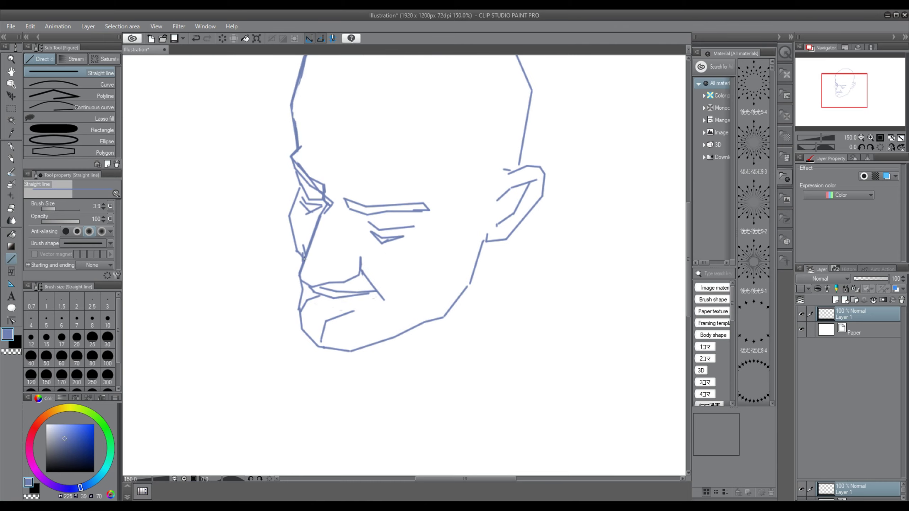
# Erase the overlapping lines between the far cheek and the nose, along with the leftover marks around the mouth
pyautogui.scroll(4, 311, 246)
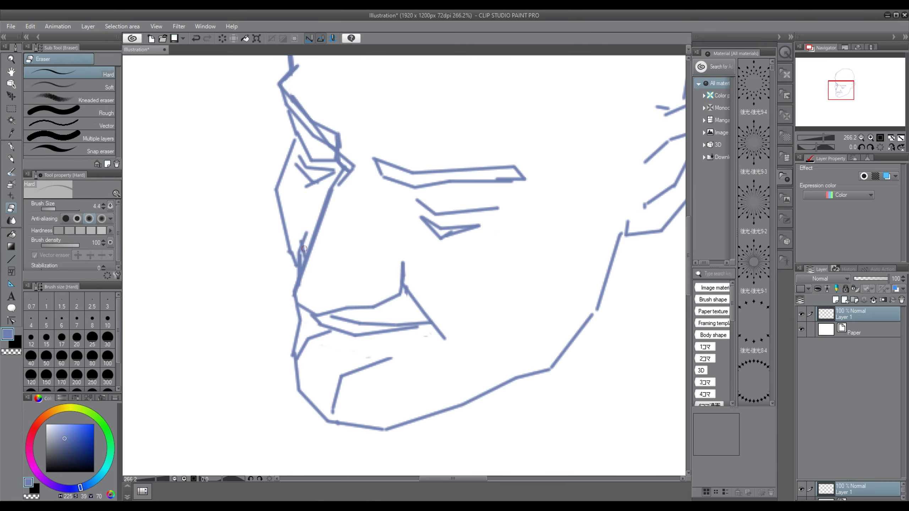
pyautogui.scroll(1, 306, 231)
pyautogui.moveTo(309, 225); pyautogui.dragTo(293, 266)
pyautogui.scroll(-10, 293, 263)
pyautogui.scroll(3, 336, 123)
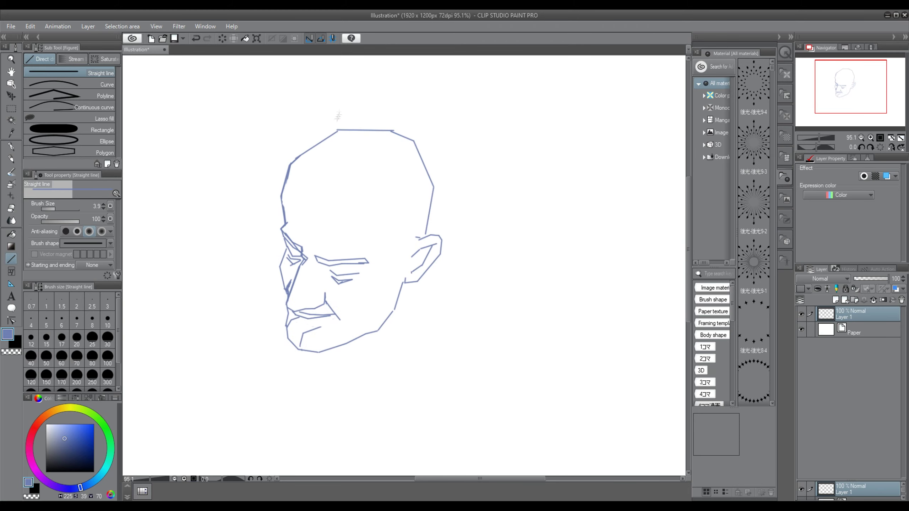
# Set the line's brush size to 1.7 and draw a thin plane line from the outer eyebrow up across the temple
pyautogui.scroll(-1, 320, 275)
pyautogui.scroll(5, 281, 308)
pyautogui.click(47, 209)
pyautogui.moveTo(48, 209); pyautogui.dragTo(52, 209)
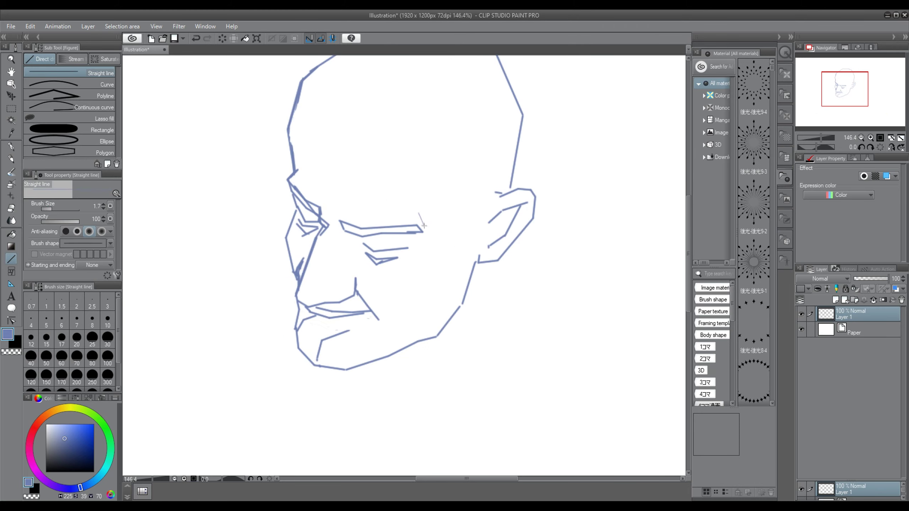
pyautogui.moveTo(424, 226); pyautogui.dragTo(422, 223)
pyautogui.moveTo(420, 214); pyautogui.dragTo(469, 133)
pyautogui.moveTo(468, 133); pyautogui.dragTo(492, 115)
# Draw thin plane lines over the cheekbone and from the ear down across the jaw
pyautogui.scroll(-5, 501, 97)
pyautogui.scroll(1, 483, 176)
pyautogui.moveTo(458, 168); pyautogui.dragTo(461, 177)
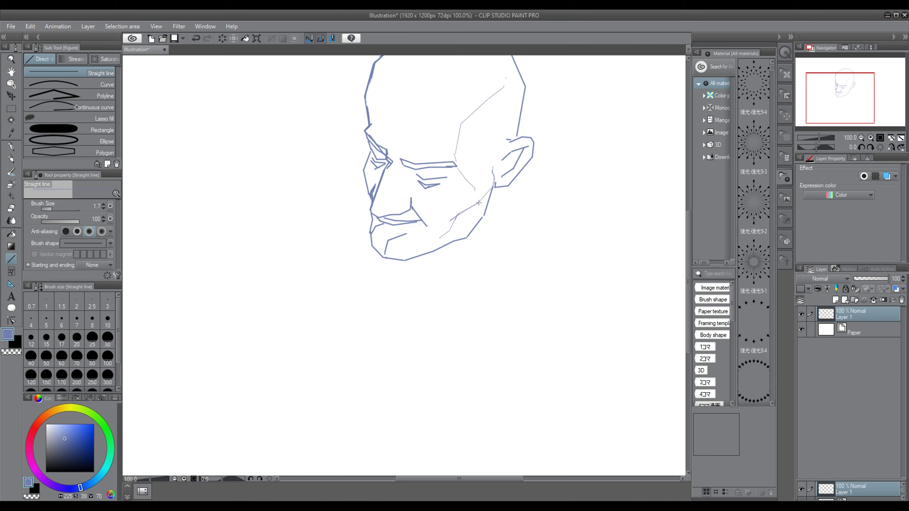
pyautogui.scroll(-2, 478, 202)
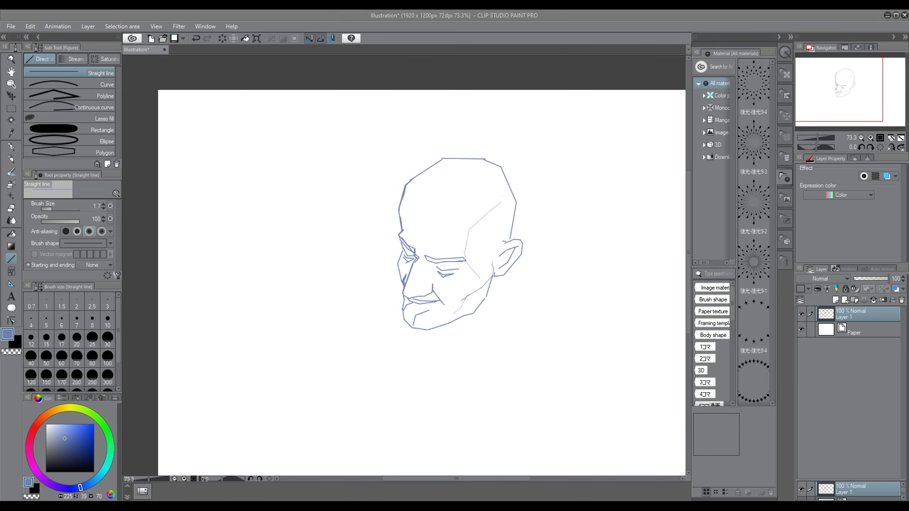
pyautogui.scroll(7, 470, 195)
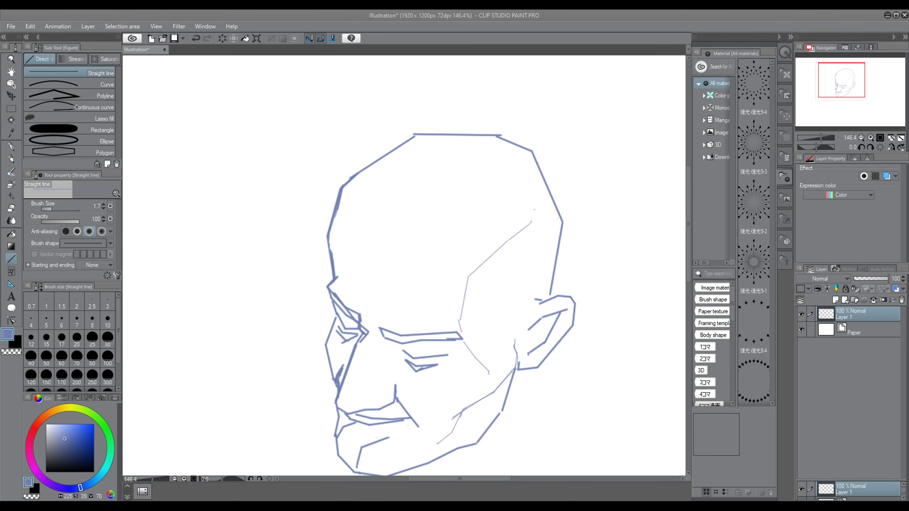
pyautogui.scroll(-11, 501, 147)
pyautogui.scroll(4, 458, 244)
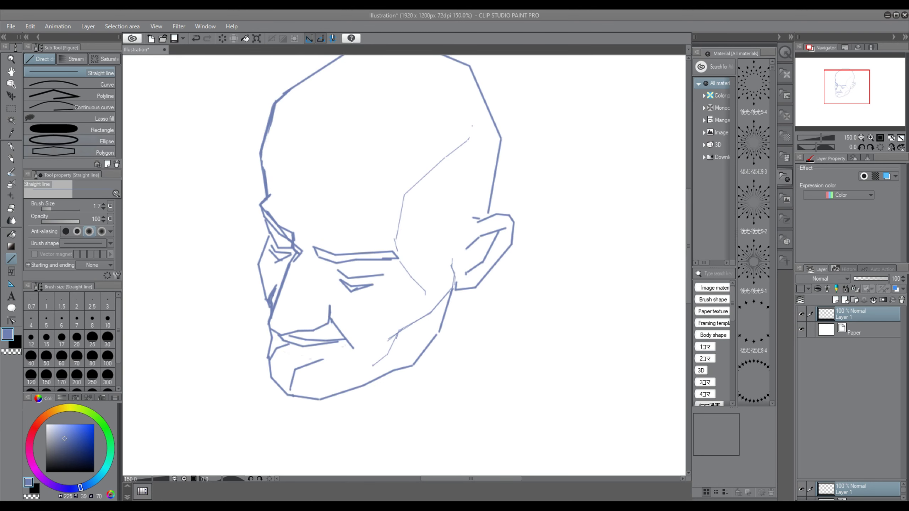
# Set the brush size to 3.9 and add front and inner contour lines to the ear
pyautogui.moveTo(458, 246); pyautogui.dragTo(461, 240)
pyautogui.moveTo(462, 241)
pyautogui.mouseDown()
pyautogui.moveTo(458, 258)
pyautogui.moveTo(476, 242)
pyautogui.mouseUp()
pyautogui.moveTo(477, 241)
pyautogui.mouseDown()
pyautogui.moveTo(494, 233)
pyautogui.moveTo(481, 242)
pyautogui.mouseUp()
pyautogui.scroll(-6, 511, 225)
pyautogui.scroll(5, 492, 211)
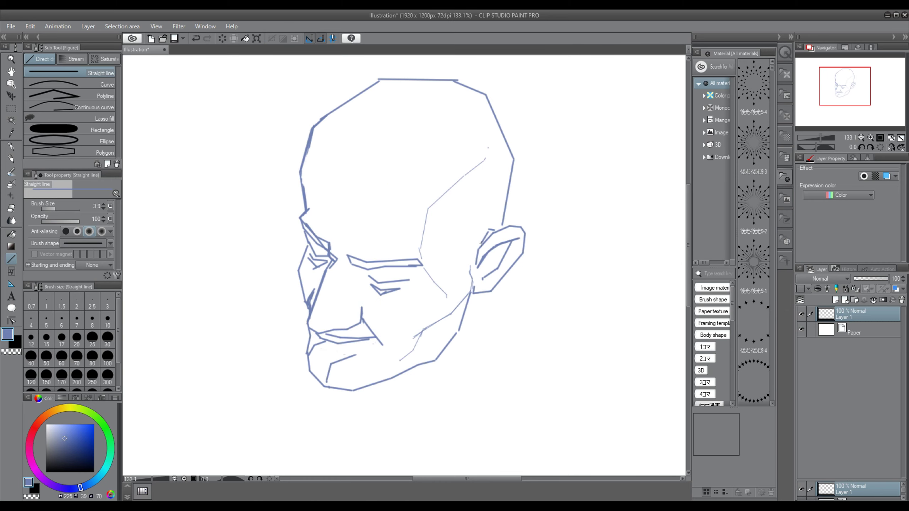
pyautogui.scroll(-3, 488, 235)
pyautogui.scroll(1, 532, 227)
pyautogui.scroll(-1, 537, 229)
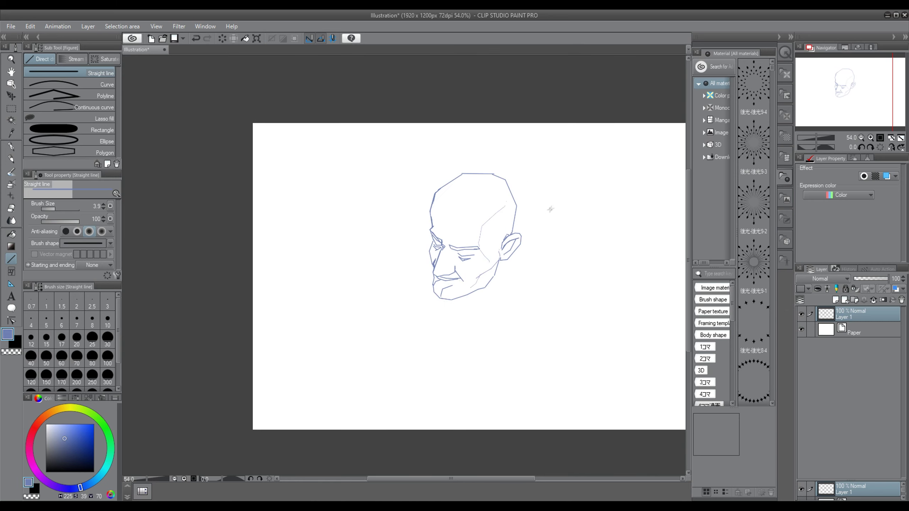
pyautogui.scroll(1, 547, 209)
pyautogui.moveTo(211, 173); pyautogui.dragTo(204, 199)
pyautogui.hotkey('ctrl', 'z')
pyautogui.scroll(1, 168, 166)
# Set the brush size to 3.5 and draw a second head in profile beside the first, covering the forehead, nose and eyebrow
pyautogui.click(54, 208)
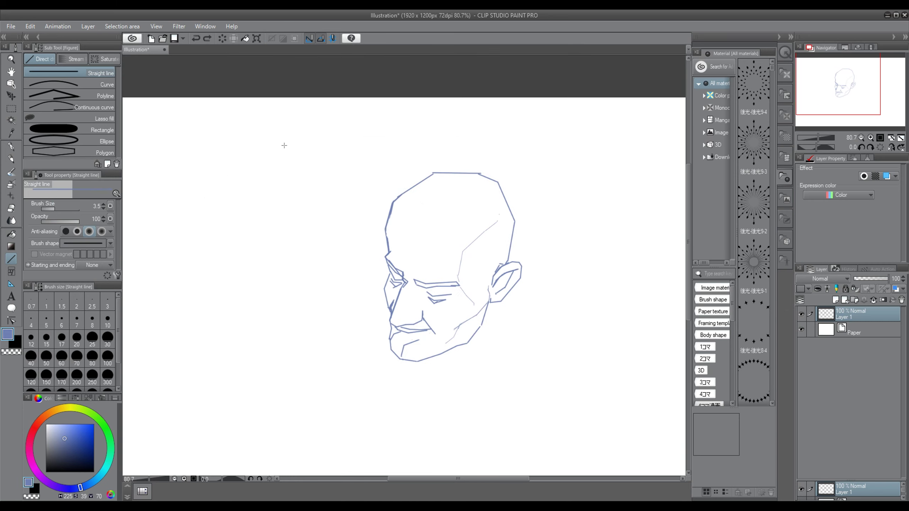
pyautogui.moveTo(256, 158)
pyautogui.mouseDown()
pyautogui.moveTo(283, 157)
pyautogui.moveTo(239, 177)
pyautogui.mouseUp()
pyautogui.moveTo(238, 178)
pyautogui.mouseDown()
pyautogui.moveTo(216, 268)
pyautogui.moveTo(226, 275)
pyautogui.mouseUp()
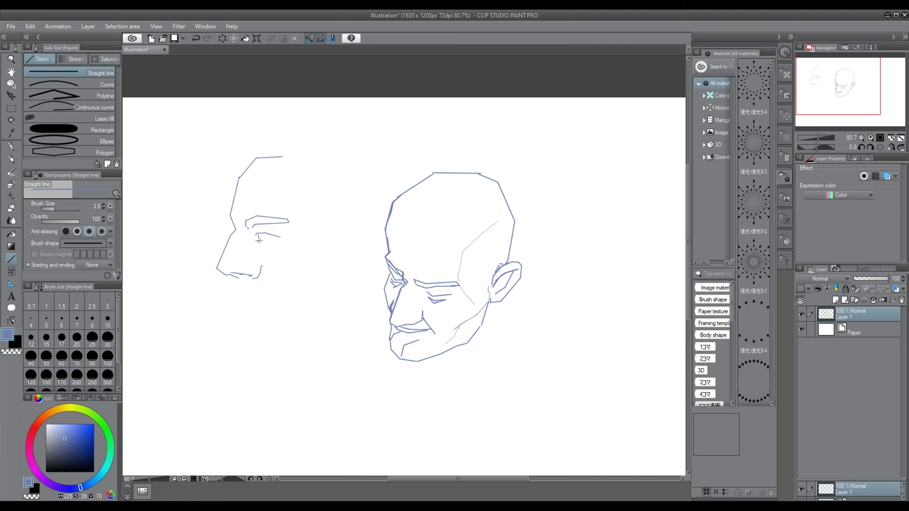
# Draw the profile head's eye with straight lines for the upper lid, lower lid and iris
pyautogui.scroll(2, 273, 238)
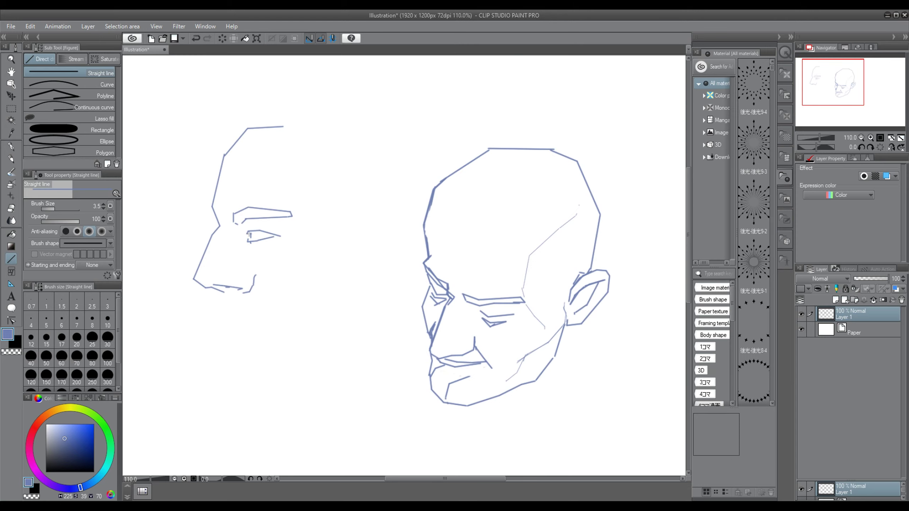
pyautogui.scroll(1, 276, 244)
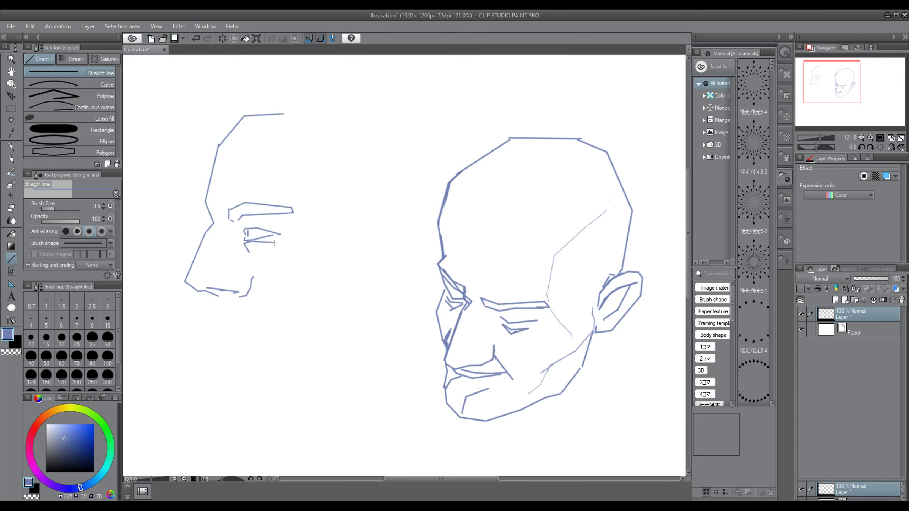
pyautogui.scroll(1, 286, 234)
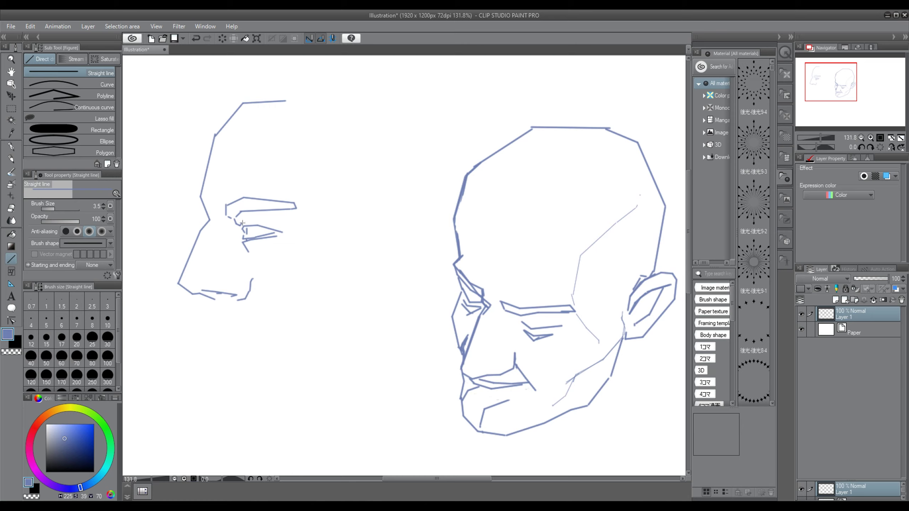
pyautogui.moveTo(242, 223); pyautogui.dragTo(287, 232)
pyautogui.scroll(-2, 278, 247)
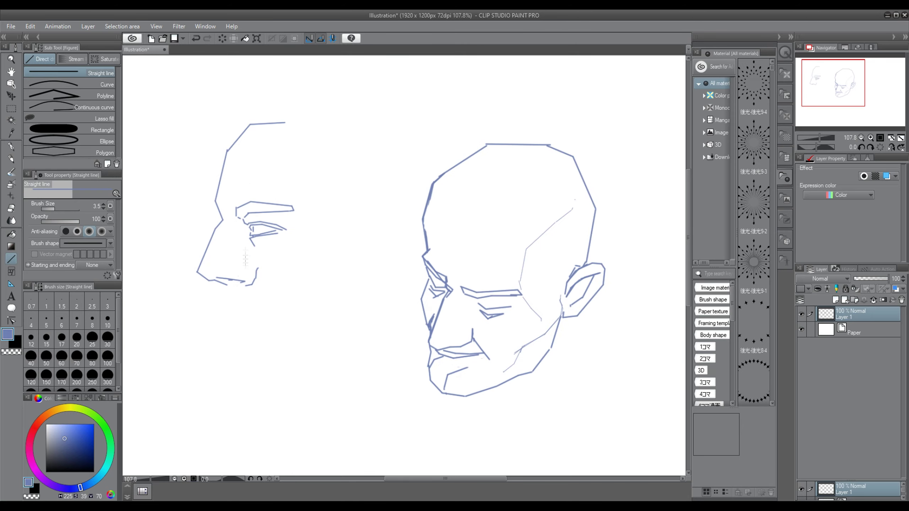
# Draw the profile's upper lip and mouth line, and the fold running from the nostril past the mouth corner
pyautogui.scroll(2, 233, 301)
pyautogui.moveTo(222, 283)
pyautogui.mouseDown()
pyautogui.moveTo(223, 311)
pyautogui.moveTo(284, 317)
pyautogui.moveTo(276, 311)
pyautogui.mouseUp()
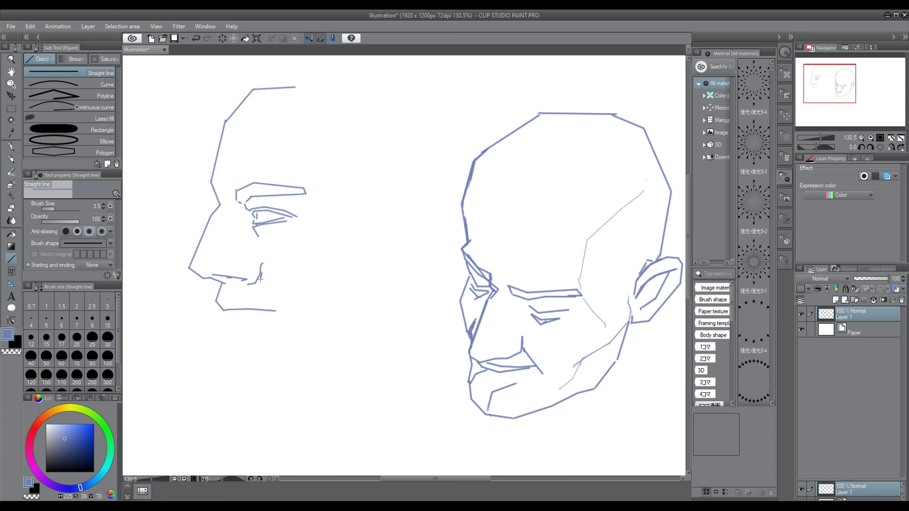
pyautogui.moveTo(262, 273); pyautogui.dragTo(262, 289)
pyautogui.moveTo(262, 290); pyautogui.dragTo(281, 323)
# Draw the profile's lower lip, chin, underside of the jaw and front of the neck
pyautogui.moveTo(219, 346); pyautogui.dragTo(219, 351)
pyautogui.moveTo(273, 387); pyautogui.dragTo(289, 394)
pyautogui.moveTo(290, 394)
pyautogui.mouseDown()
pyautogui.moveTo(320, 397)
pyautogui.moveTo(337, 424)
pyautogui.mouseUp()
pyautogui.moveTo(336, 424); pyautogui.dragTo(337, 448)
pyautogui.scroll(-2, 336, 449)
pyautogui.moveTo(336, 352)
pyautogui.mouseDown()
pyautogui.moveTo(340, 395)
pyautogui.moveTo(364, 429)
pyautogui.mouseUp()
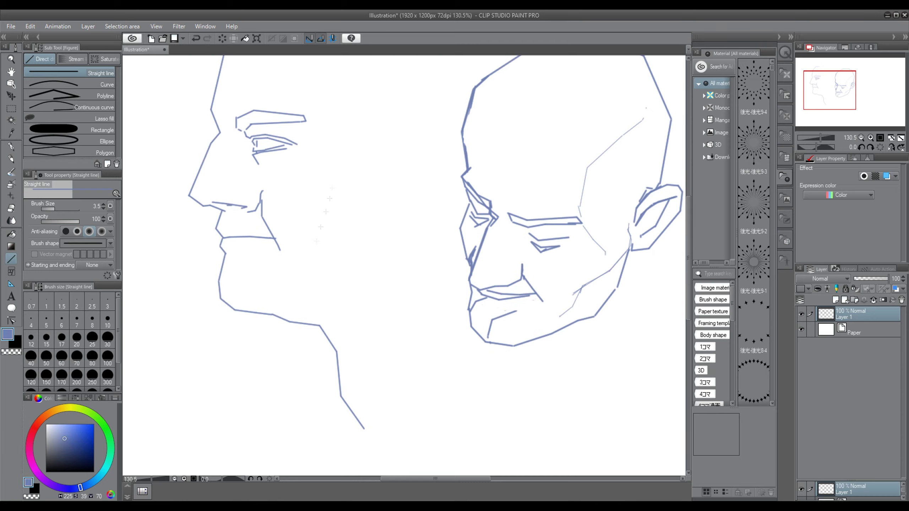
# Draw the profile's jaw edge back from the chin and the rear jaw corner rising toward the ear
pyautogui.moveTo(260, 306)
pyautogui.mouseDown()
pyautogui.moveTo(248, 308)
pyautogui.moveTo(255, 302)
pyautogui.mouseUp()
pyautogui.moveTo(255, 302); pyautogui.dragTo(326, 290)
pyautogui.moveTo(374, 216)
pyautogui.mouseDown()
pyautogui.moveTo(373, 240)
pyautogui.moveTo(355, 264)
pyautogui.mouseUp()
pyautogui.moveTo(355, 264); pyautogui.dragTo(342, 273)
pyautogui.scroll(-1, 404, 265)
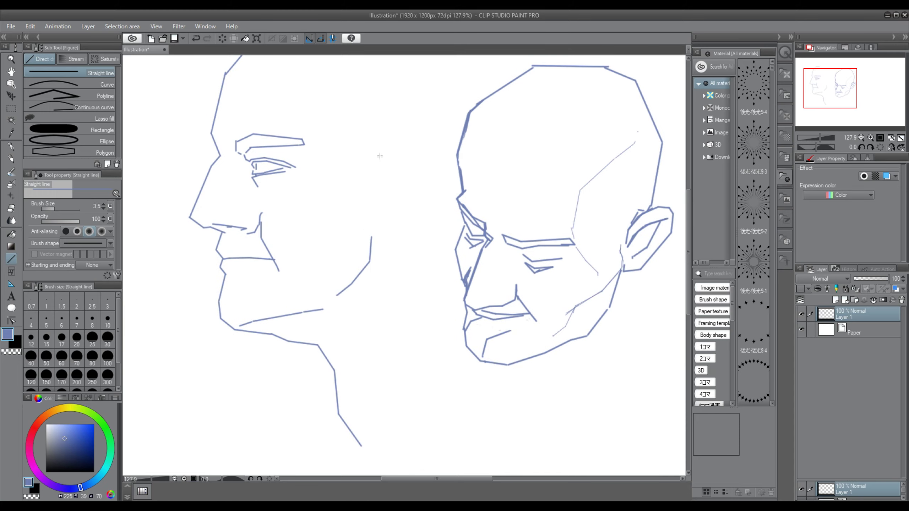
# Draw the profile head's ear with an angular outer contour and inner fold lines
pyautogui.moveTo(370, 168)
pyautogui.mouseDown()
pyautogui.moveTo(382, 146)
pyautogui.moveTo(431, 144)
pyautogui.mouseUp()
pyautogui.moveTo(430, 144); pyautogui.dragTo(437, 184)
pyautogui.moveTo(437, 184)
pyautogui.mouseDown()
pyautogui.moveTo(408, 226)
pyautogui.moveTo(371, 232)
pyautogui.moveTo(393, 212)
pyautogui.moveTo(385, 207)
pyautogui.moveTo(416, 205)
pyautogui.moveTo(426, 173)
pyautogui.mouseUp()
pyautogui.moveTo(426, 173); pyautogui.dragTo(401, 155)
pyautogui.moveTo(400, 155); pyautogui.dragTo(374, 182)
pyautogui.moveTo(385, 168)
pyautogui.mouseDown()
pyautogui.moveTo(403, 162)
pyautogui.moveTo(384, 207)
pyautogui.mouseUp()
pyautogui.moveTo(424, 169); pyautogui.dragTo(392, 206)
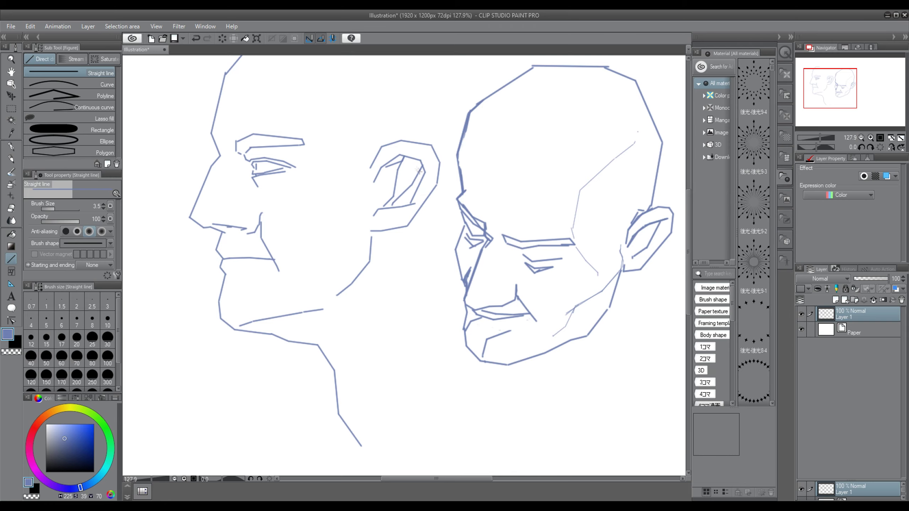
# Erase stray lines inside the profile's ear and redraw its inner rim as a double contour
pyautogui.scroll(2, 398, 158)
pyautogui.click(11, 208)
pyautogui.scroll(1, 401, 165)
pyautogui.moveTo(369, 179)
pyautogui.mouseDown()
pyautogui.moveTo(400, 163)
pyautogui.moveTo(355, 171)
pyautogui.moveTo(335, 229)
pyautogui.mouseUp()
pyautogui.click(11, 259)
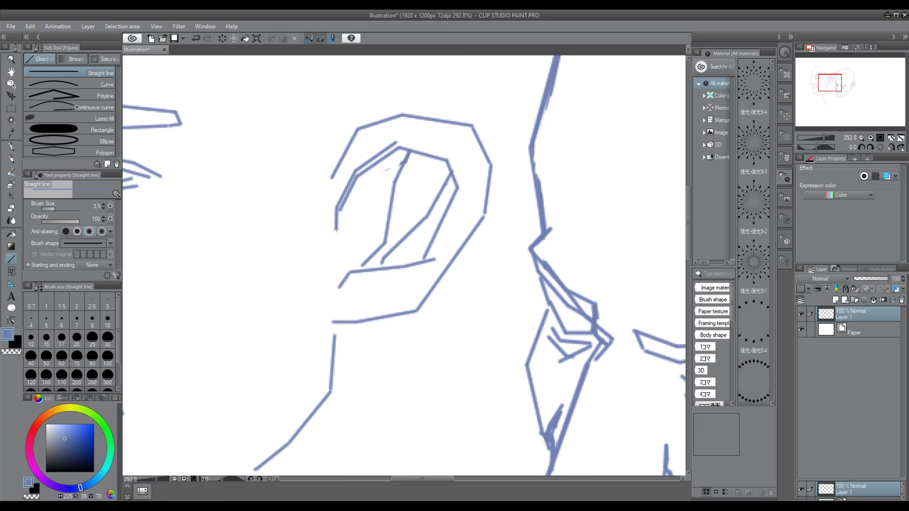
pyautogui.moveTo(397, 141)
pyautogui.mouseDown()
pyautogui.moveTo(448, 156)
pyautogui.moveTo(462, 200)
pyautogui.mouseUp()
pyautogui.moveTo(462, 200); pyautogui.dragTo(433, 261)
pyautogui.scroll(-5, 429, 262)
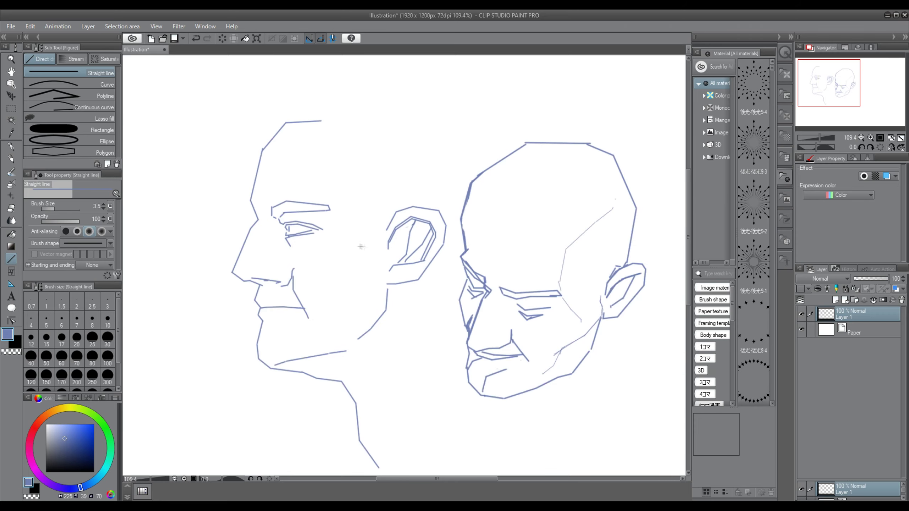
# Add a plane line along the profile's nose from tip to nostril and a second line along the mouth fold
pyautogui.scroll(1, 361, 246)
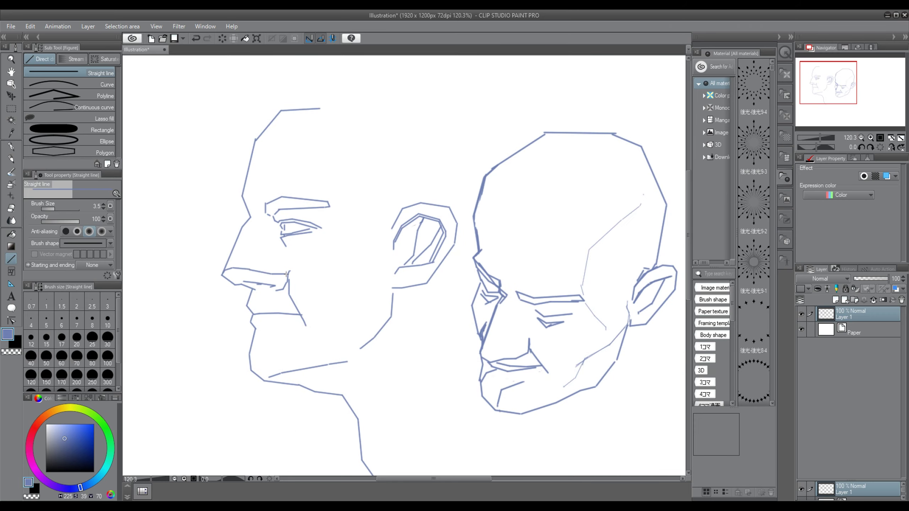
pyautogui.scroll(-2, 358, 273)
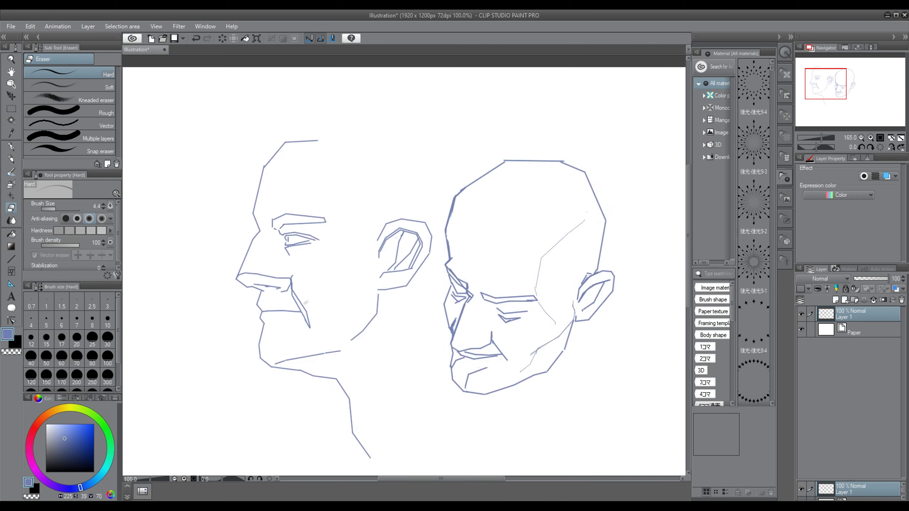
# Erase the old front edge of the profile's ear and redraw it running down toward the jaw
pyautogui.scroll(4, 357, 273)
pyautogui.scroll(1, 357, 273)
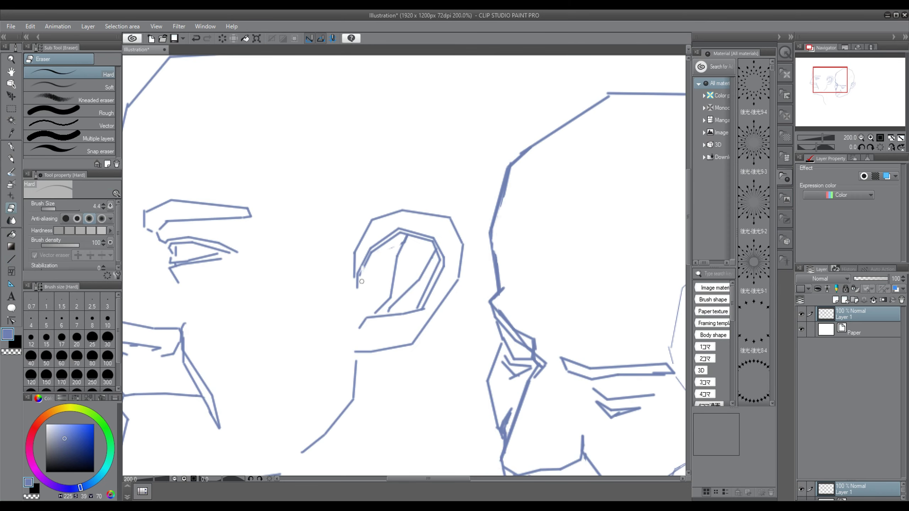
pyautogui.moveTo(370, 247); pyautogui.dragTo(363, 283)
pyautogui.scroll(-1, 362, 251)
pyautogui.moveTo(363, 283); pyautogui.dragTo(354, 317)
pyautogui.scroll(-1, 354, 304)
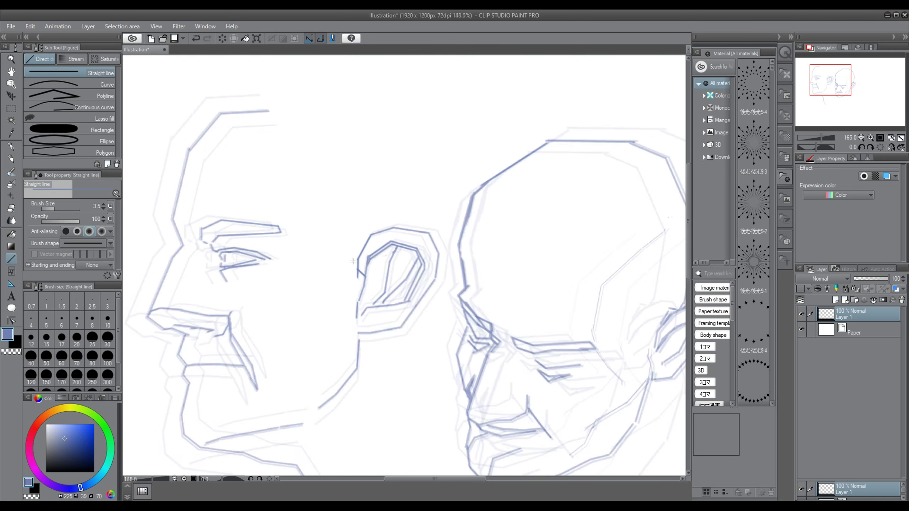
pyautogui.scroll(3, 351, 270)
pyautogui.press('e')
pyautogui.moveTo(360, 285); pyautogui.dragTo(357, 265)
# Add short straight lines across the profile's upper lip
pyautogui.scroll(-8, 365, 275)
pyautogui.scroll(4, 308, 178)
pyautogui.press('u')
pyautogui.scroll(-3, 273, 182)
pyautogui.scroll(4, 227, 344)
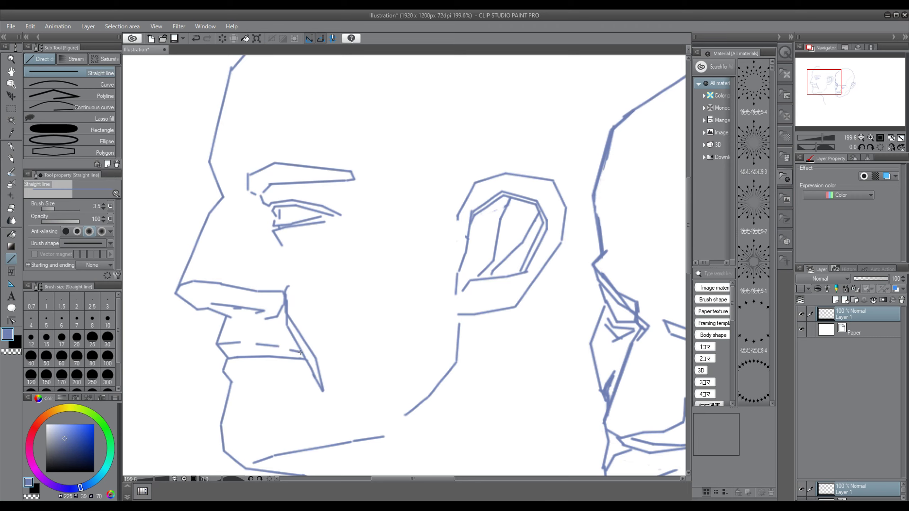
# Draw the chin plane lines from the mouth fold down to the profile's jaw edge
pyautogui.moveTo(316, 358)
pyautogui.mouseDown()
pyautogui.moveTo(282, 369)
pyautogui.moveTo(255, 398)
pyautogui.mouseUp()
pyautogui.scroll(-2, 268, 375)
pyautogui.moveTo(255, 397)
pyautogui.mouseDown()
pyautogui.moveTo(245, 419)
pyautogui.moveTo(262, 431)
pyautogui.mouseUp()
pyautogui.moveTo(262, 431); pyautogui.dragTo(376, 418)
# Draw the neck lines below the profile's ear and extend them into the shoulder
pyautogui.moveTo(422, 375); pyautogui.dragTo(397, 425)
pyautogui.moveTo(422, 375); pyautogui.dragTo(424, 132)
pyautogui.moveTo(423, 133); pyautogui.dragTo(412, 207)
pyautogui.moveTo(413, 208)
pyautogui.mouseDown()
pyautogui.moveTo(411, 253)
pyautogui.moveTo(529, 219)
pyautogui.mouseUp()
pyautogui.moveTo(537, 217); pyautogui.dragTo(574, 215)
# Erase the lower end of the profile's front neck line and the stray marks around the jaw
pyautogui.press('e')
pyautogui.moveTo(398, 255); pyautogui.dragTo(385, 230)
pyautogui.moveTo(402, 275); pyautogui.dragTo(414, 284)
pyautogui.scroll(-4, 411, 272)
pyautogui.moveTo(365, 118); pyautogui.dragTo(335, 211)
pyautogui.scroll(2, 332, 209)
pyautogui.click(12, 259)
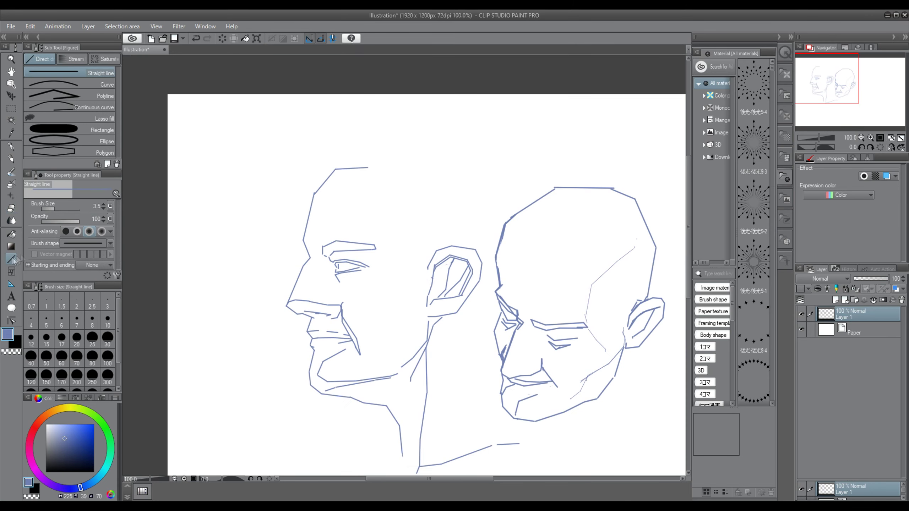
# Draw a short vertical iris line inside the profile's eye
pyautogui.scroll(2, 360, 227)
pyautogui.moveTo(317, 299); pyautogui.dragTo(316, 306)
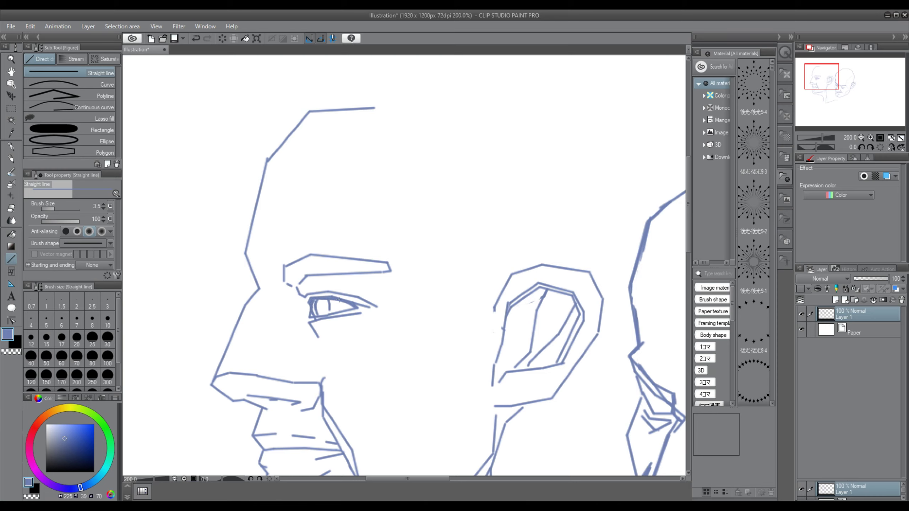
pyautogui.scroll(-4, 376, 340)
pyautogui.scroll(4, 361, 323)
pyautogui.hotkey('ctrl', '0')
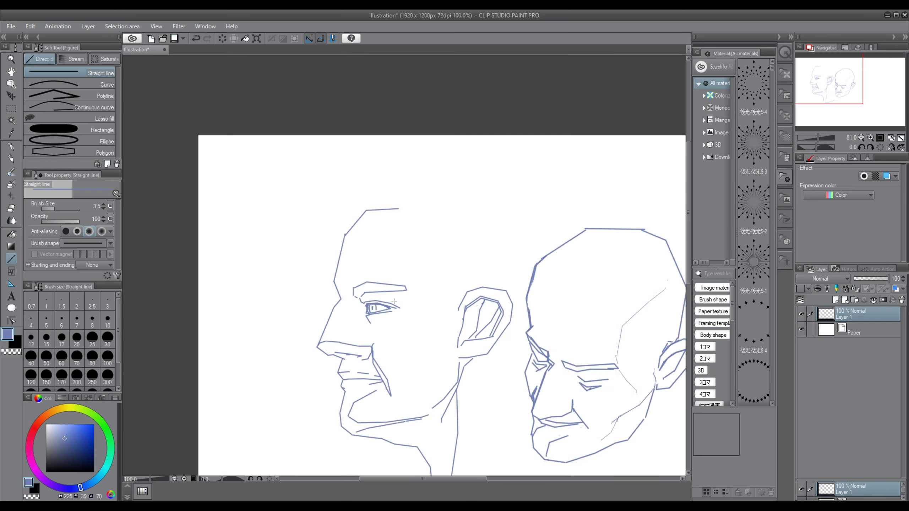
pyautogui.scroll(4, 334, 339)
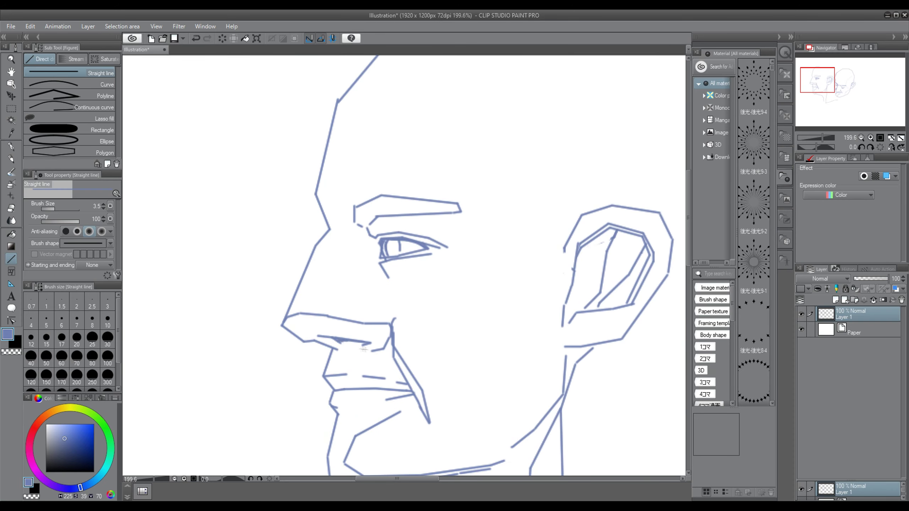
# Draw the upper lip plane from the mouth fold toward the front of the lip and erase the stray mark there
pyautogui.moveTo(393, 355); pyautogui.dragTo(363, 362)
pyautogui.moveTo(363, 362); pyautogui.dragTo(344, 373)
pyautogui.scroll(-1, 337, 376)
pyautogui.scroll(1, 340, 381)
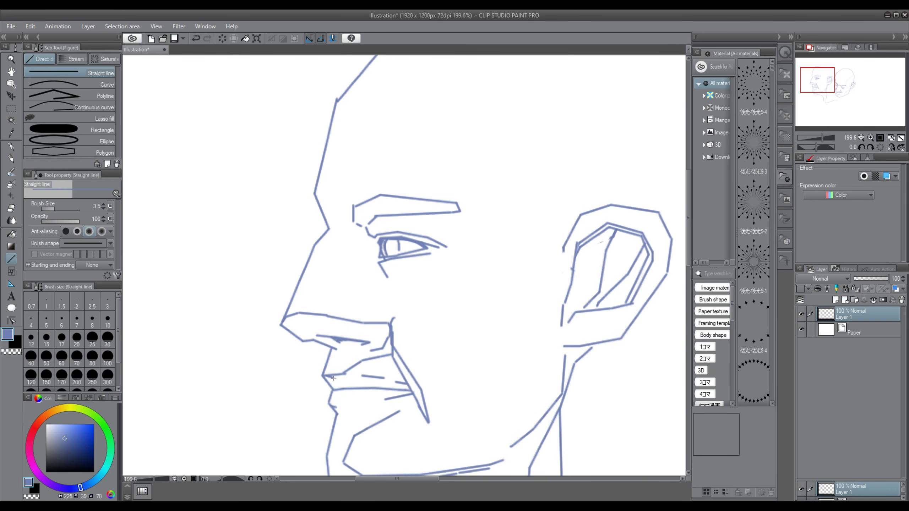
pyautogui.press('e')
pyautogui.moveTo(328, 373); pyautogui.dragTo(338, 372)
# Set the line size to 1.3 and draw thin philtrum lines between the profile's nose and upper lip
pyautogui.press('u')
pyautogui.moveTo(48, 210); pyautogui.dragTo(50, 210)
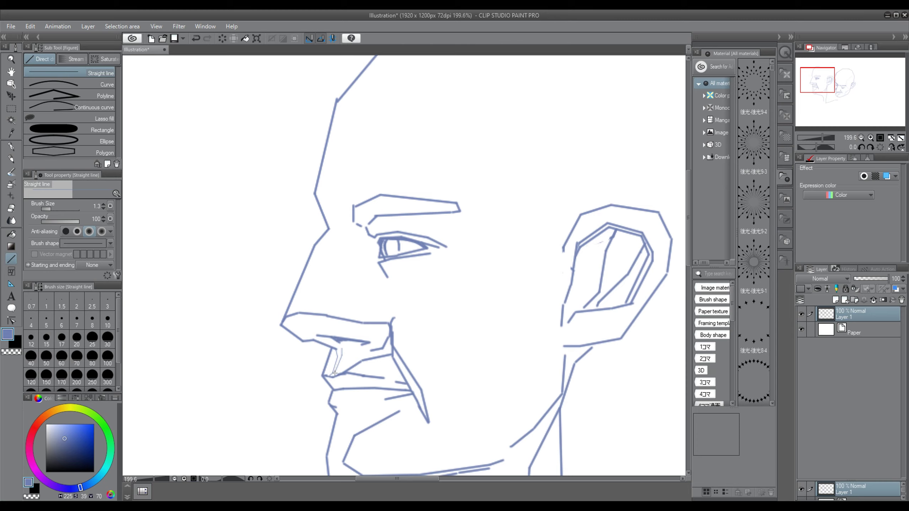
pyautogui.scroll(2, 331, 350)
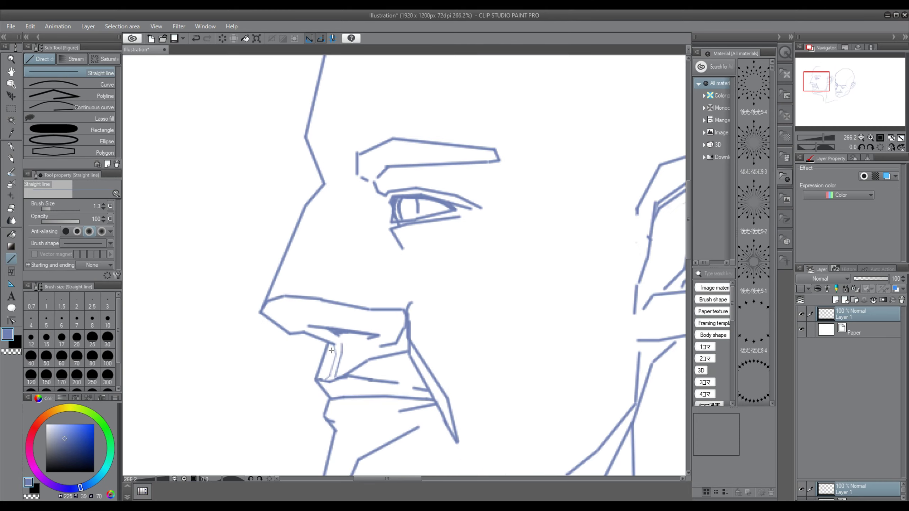
pyautogui.scroll(-2, 345, 356)
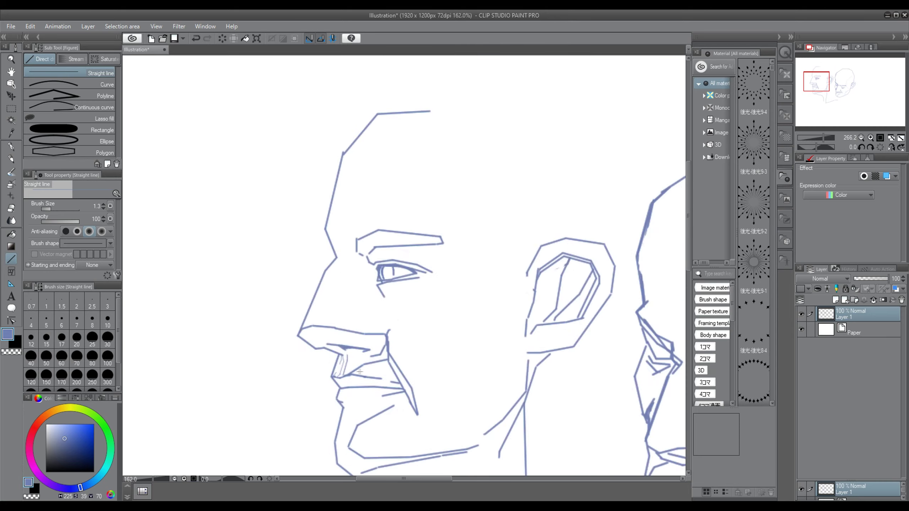
pyautogui.scroll(5, 344, 364)
pyautogui.moveTo(352, 290); pyautogui.dragTo(337, 303)
pyautogui.scroll(-8, 336, 303)
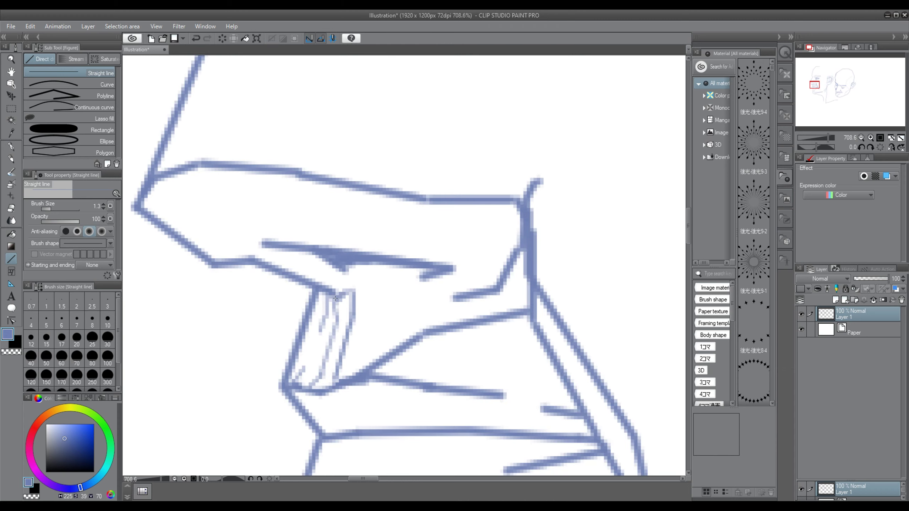
pyautogui.scroll(-5, 374, 356)
pyautogui.scroll(4, 373, 356)
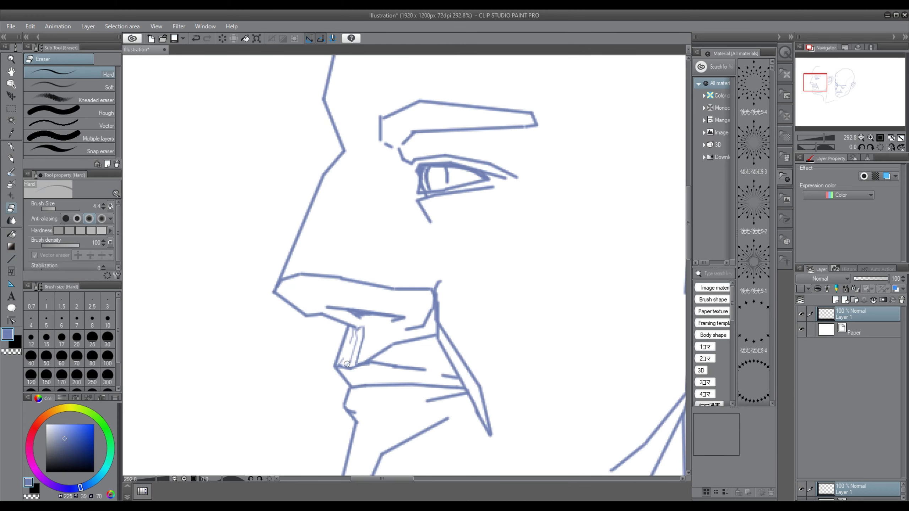
pyautogui.scroll(-5, 301, 303)
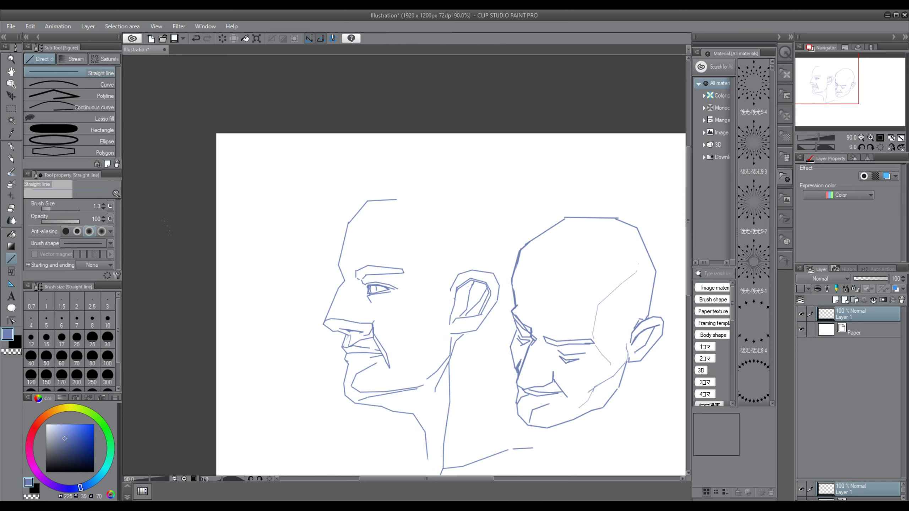
# Erase the profile's nose bridge and redraw it with thinner straight segments down to the nose tip
pyautogui.scroll(3, 330, 270)
pyautogui.press('e')
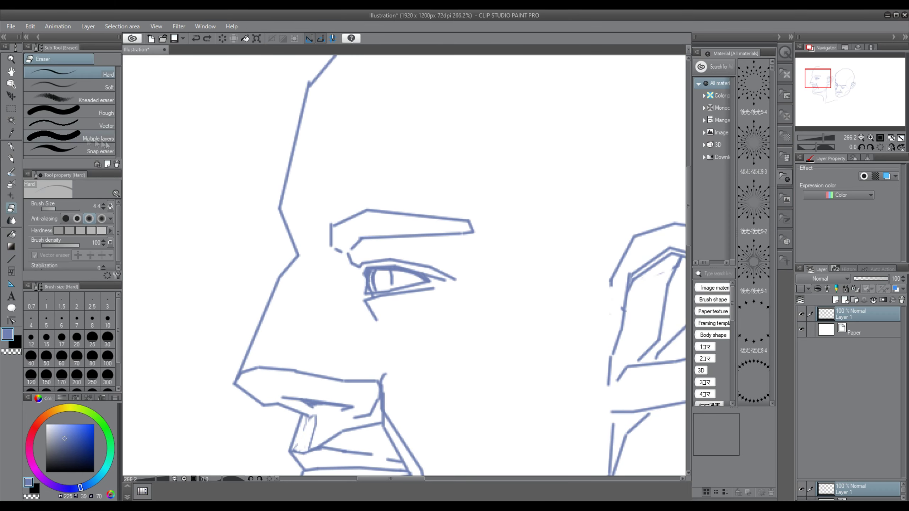
pyautogui.moveTo(298, 253)
pyautogui.mouseDown()
pyautogui.moveTo(270, 290)
pyautogui.moveTo(229, 394)
pyautogui.mouseUp()
pyautogui.press('u')
pyautogui.moveTo(306, 283); pyautogui.dragTo(305, 283)
pyautogui.moveTo(305, 283); pyautogui.dragTo(278, 305)
pyautogui.moveTo(278, 306); pyautogui.dragTo(243, 369)
pyautogui.scroll(-2, 251, 384)
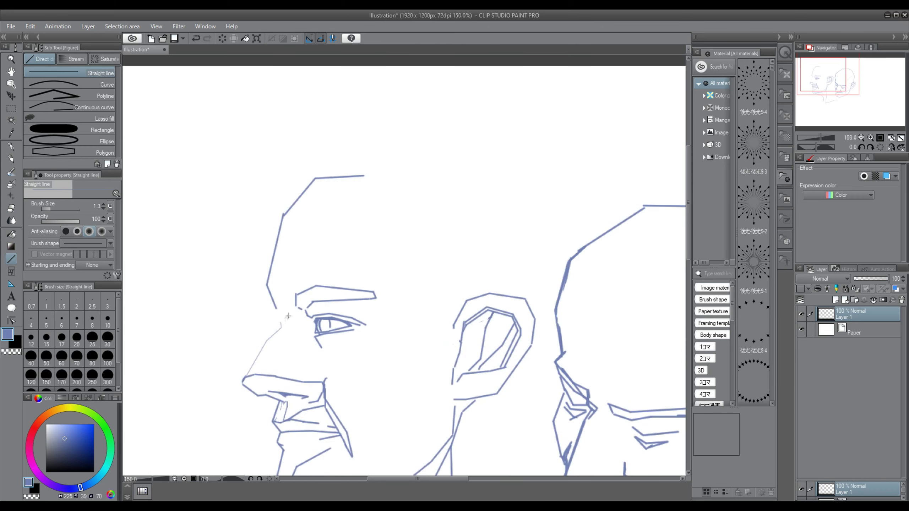
# Erase the profile's forehead outline from the crown down to the nose root, including the trial brow lines
pyautogui.moveTo(276, 314); pyautogui.dragTo(280, 322)
pyautogui.press('e')
pyautogui.moveTo(283, 214); pyautogui.dragTo(267, 276)
pyautogui.moveTo(266, 275)
pyautogui.mouseDown()
pyautogui.moveTo(277, 311)
pyautogui.moveTo(294, 203)
pyautogui.mouseUp()
pyautogui.press('u')
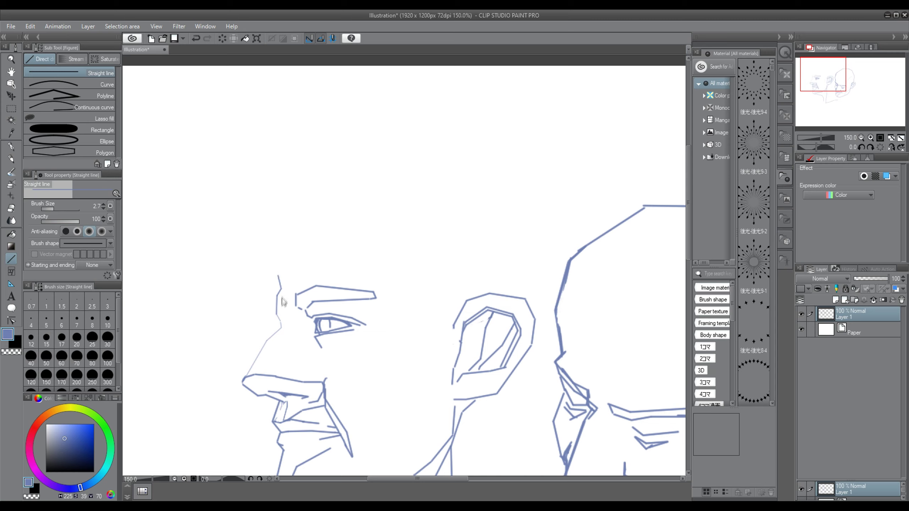
pyautogui.hotkey('ctrl', 'z')
pyautogui.press('e')
pyautogui.moveTo(279, 323)
pyautogui.mouseDown()
pyautogui.moveTo(271, 297)
pyautogui.moveTo(334, 178)
pyautogui.moveTo(363, 175)
pyautogui.mouseUp()
# Redraw the profile's brow, forehead and skull outline around to behind the ear with straight lines of size 2.7
pyautogui.press('u')
pyautogui.moveTo(270, 327); pyautogui.dragTo(266, 322)
pyautogui.moveTo(266, 322)
pyautogui.mouseDown()
pyautogui.moveTo(260, 254)
pyautogui.moveTo(274, 223)
pyautogui.moveTo(345, 187)
pyautogui.moveTo(324, 180)
pyautogui.moveTo(376, 168)
pyautogui.moveTo(457, 181)
pyautogui.moveTo(527, 220)
pyautogui.moveTo(539, 302)
pyautogui.moveTo(526, 374)
pyautogui.moveTo(477, 408)
pyautogui.moveTo(519, 313)
pyautogui.moveTo(480, 335)
pyautogui.mouseUp()
pyautogui.hotkey('ctrl', 'z')
pyautogui.scroll(-9, 512, 414)
pyautogui.scroll(7, 522, 315)
pyautogui.moveTo(480, 336); pyautogui.dragTo(508, 430)
pyautogui.hotkey('ctrl', 'z')
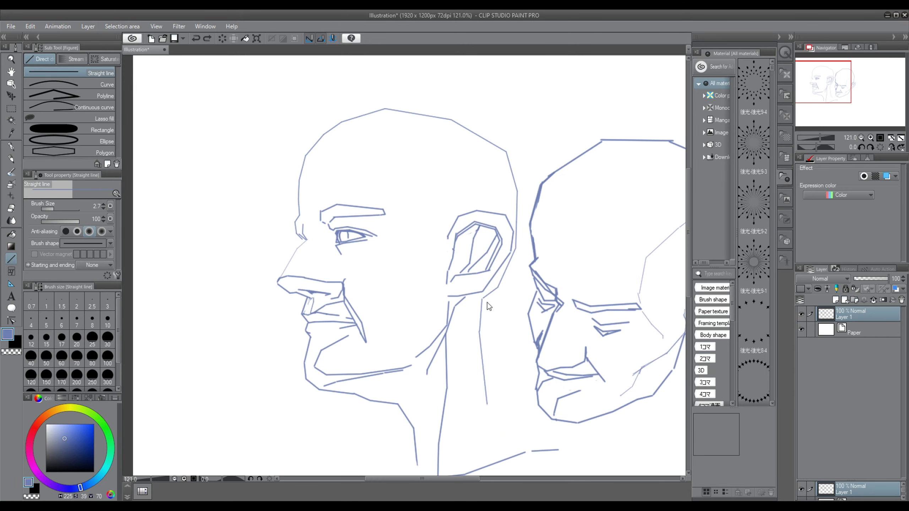
pyautogui.hotkey('ctrl', 'z')
pyautogui.hotkey('ctrl', 'z')
# Draw the back of the profile's neck down to the shoulder and a neck muscle line branching below the ear
pyautogui.moveTo(483, 298); pyautogui.dragTo(481, 339)
pyautogui.moveTo(481, 339); pyautogui.dragTo(567, 452)
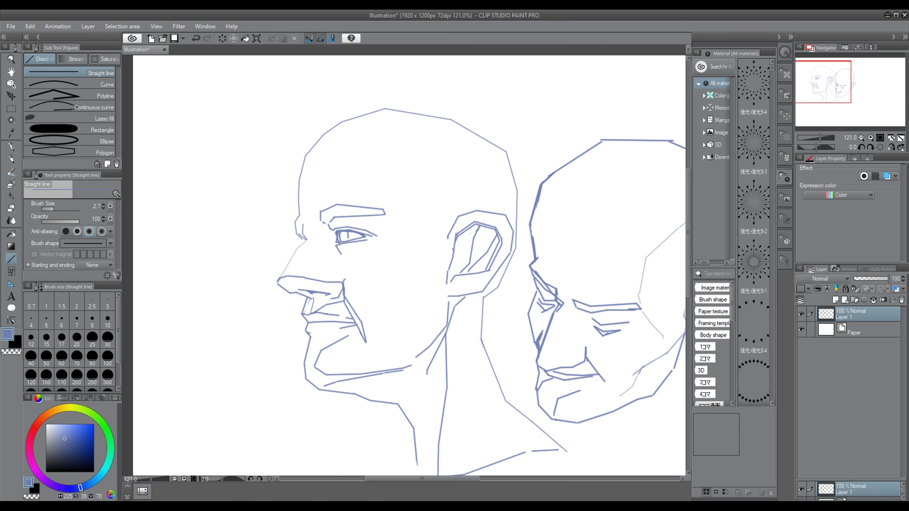
pyautogui.moveTo(481, 340); pyautogui.dragTo(477, 397)
pyautogui.scroll(-2, 483, 412)
pyautogui.scroll(5, 394, 394)
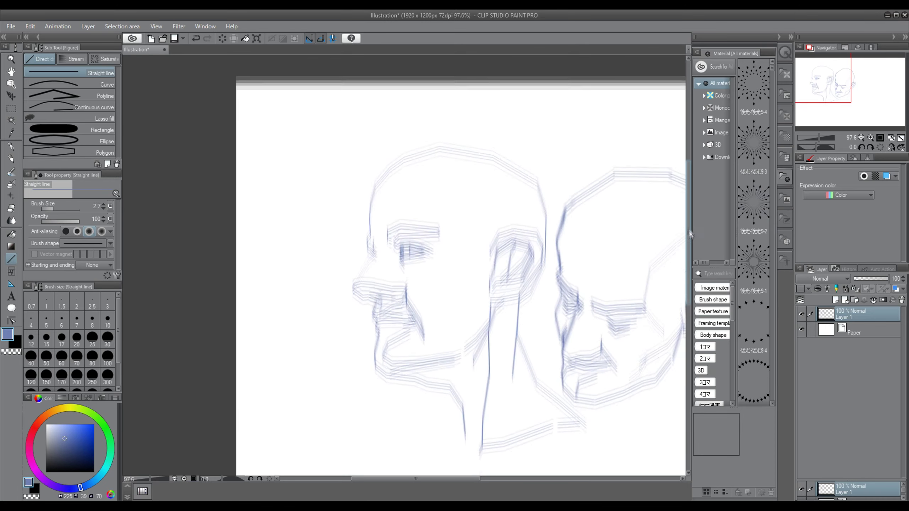
# Draw short angular lines shaping the profile's brow ridge between the forehead and the nose root
pyautogui.moveTo(312, 218); pyautogui.dragTo(353, 157)
pyautogui.scroll(-2, 339, 168)
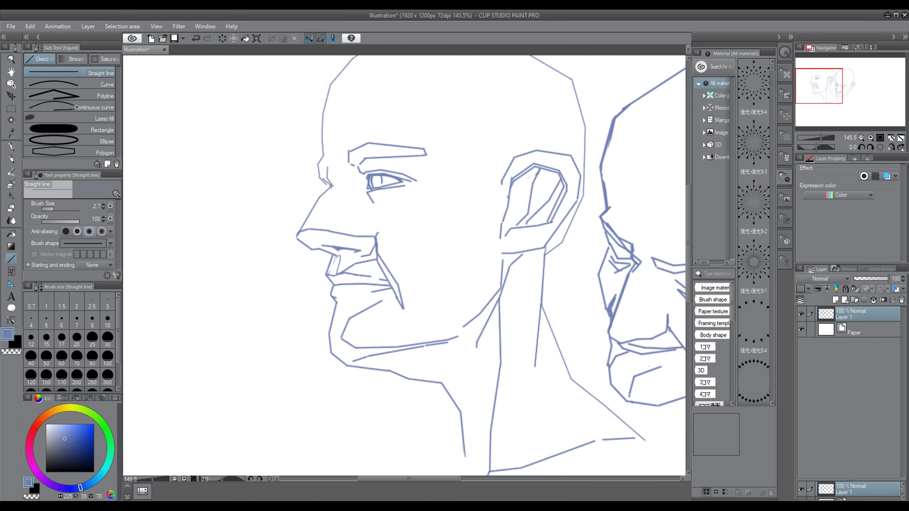
pyautogui.scroll(-4, 331, 186)
pyautogui.scroll(4, 389, 155)
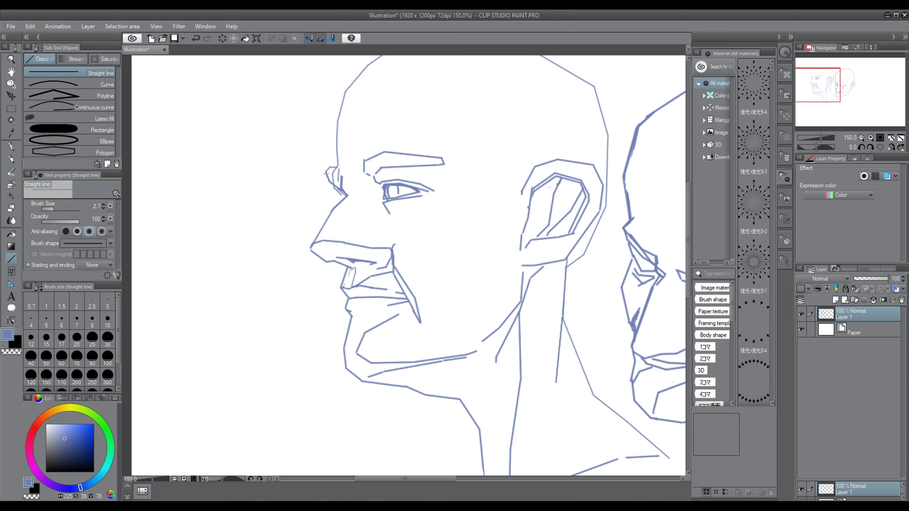
# Erase the extra lines inside the profile's brow ridge
pyautogui.press('e')
pyautogui.scroll(4, 339, 163)
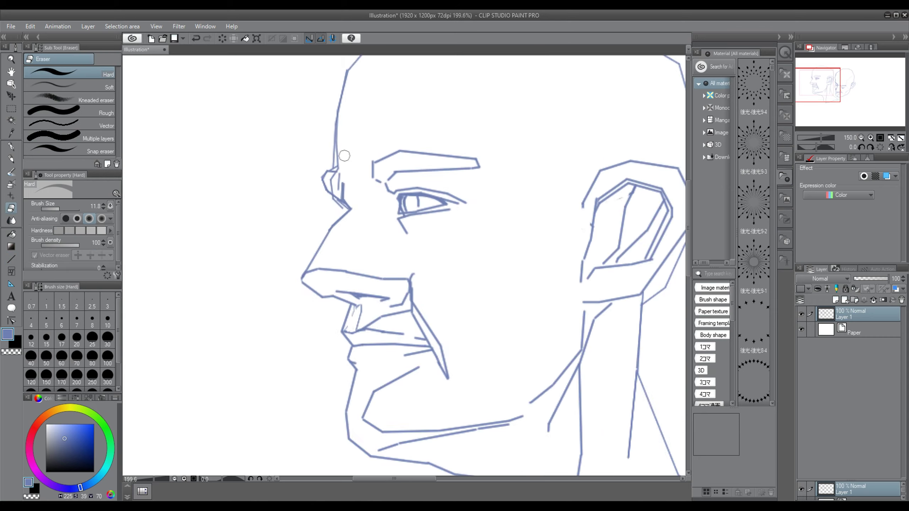
pyautogui.scroll(-13, 350, 160)
pyautogui.scroll(10, 362, 163)
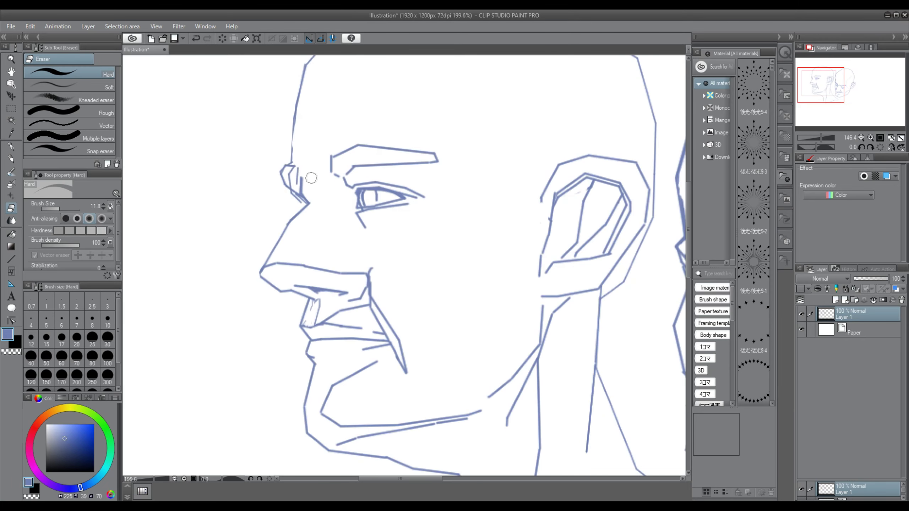
pyautogui.moveTo(297, 171)
pyautogui.mouseDown()
pyautogui.moveTo(303, 186)
pyautogui.moveTo(299, 173)
pyautogui.mouseUp()
pyautogui.scroll(-5, 298, 172)
# Undo the last stroke at the profile's nose root and reinforce the notch there with short lines
pyautogui.press('u')
pyautogui.scroll(4, 293, 171)
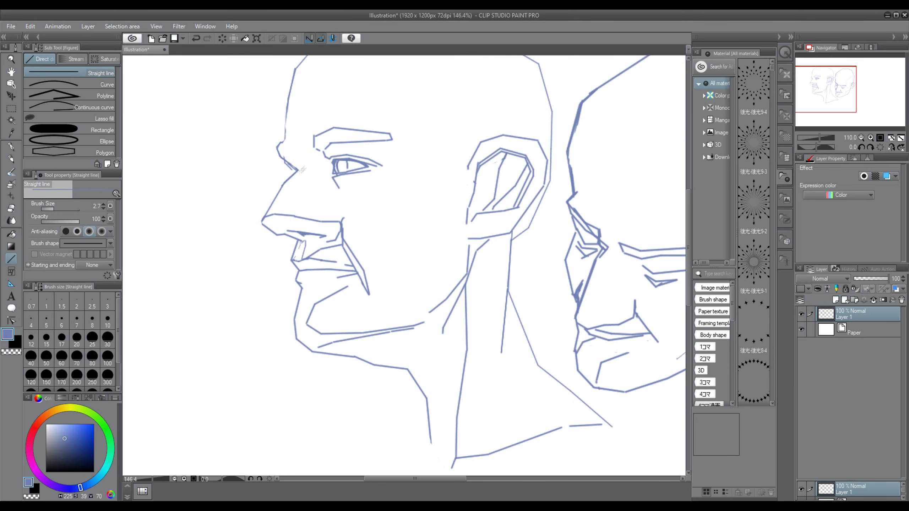
pyautogui.hotkey('ctrl', 'z')
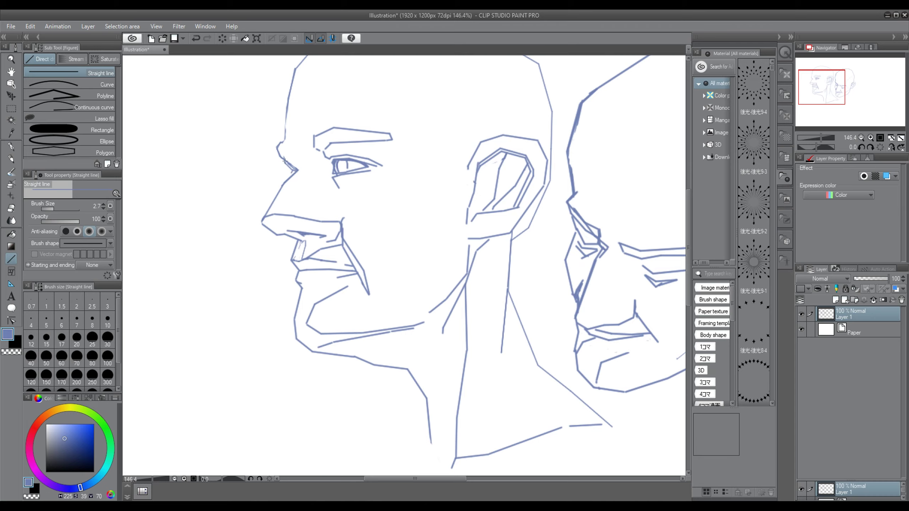
pyautogui.scroll(-2, 292, 171)
pyautogui.scroll(5, 291, 171)
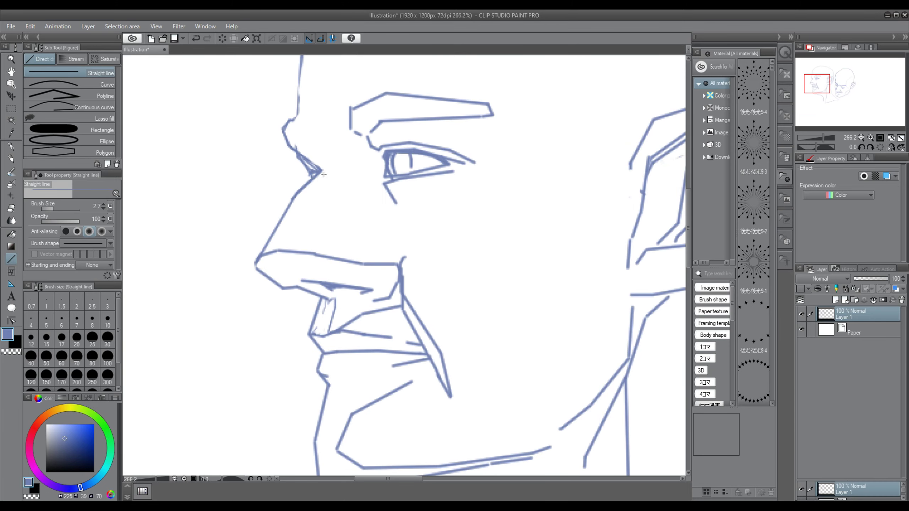
pyautogui.scroll(-5, 311, 174)
pyautogui.scroll(3, 433, 305)
# Add a second line inside the front of the profile's neck and another above the collarbone line
pyautogui.moveTo(440, 290); pyautogui.dragTo(456, 341)
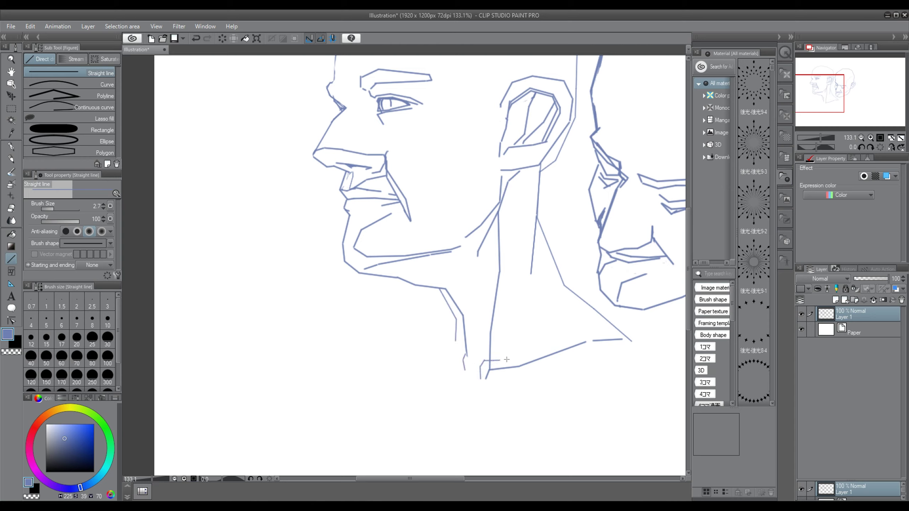
pyautogui.moveTo(506, 359); pyautogui.dragTo(616, 329)
pyautogui.press('e')
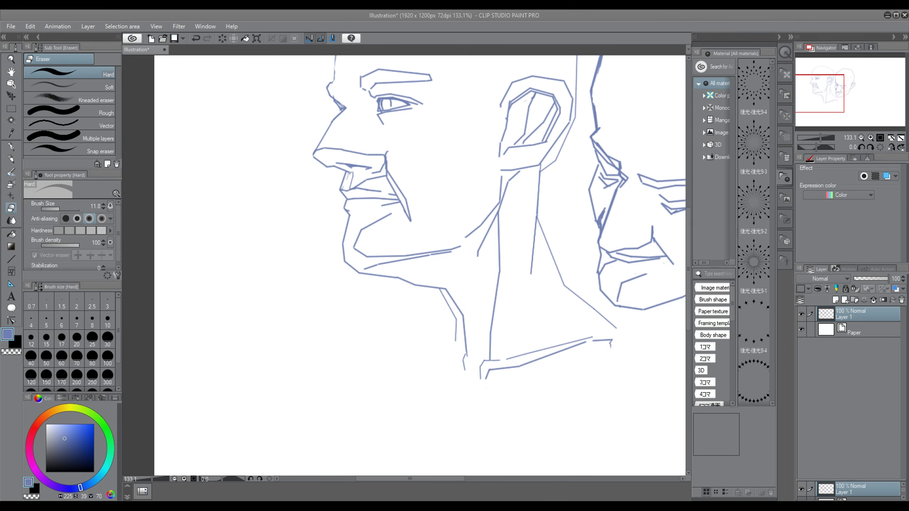
# Extend the rear neck muscle line down to the collarbone and rework the lines where the neck meets it
pyautogui.press('u')
pyautogui.scroll(1, 510, 362)
pyautogui.moveTo(533, 264); pyautogui.dragTo(507, 330)
pyautogui.moveTo(507, 330)
pyautogui.mouseDown()
pyautogui.moveTo(510, 358)
pyautogui.moveTo(485, 364)
pyautogui.moveTo(486, 371)
pyautogui.mouseUp()
pyautogui.press('e')
pyautogui.click(11, 258)
pyautogui.moveTo(489, 344); pyautogui.dragTo(487, 375)
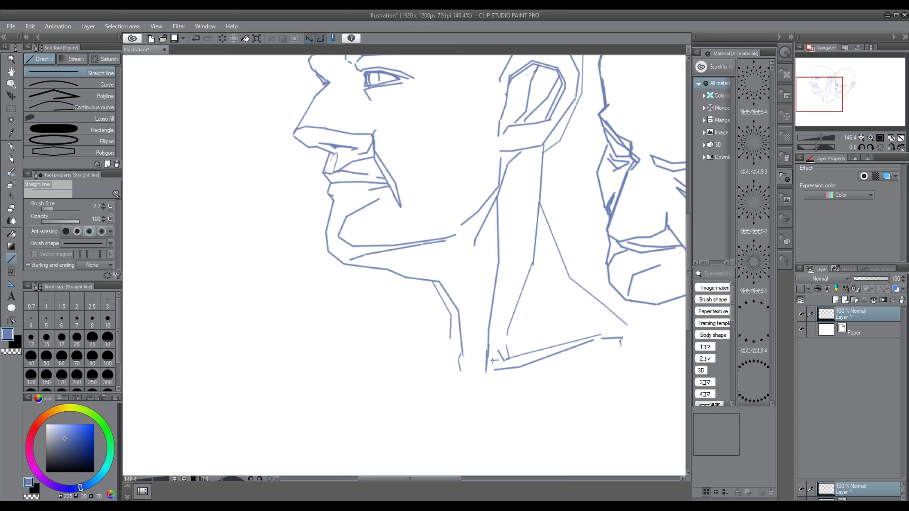
# Examine the profile's neck lines and compare both heads at different magnifications
pyautogui.scroll(-2, 486, 366)
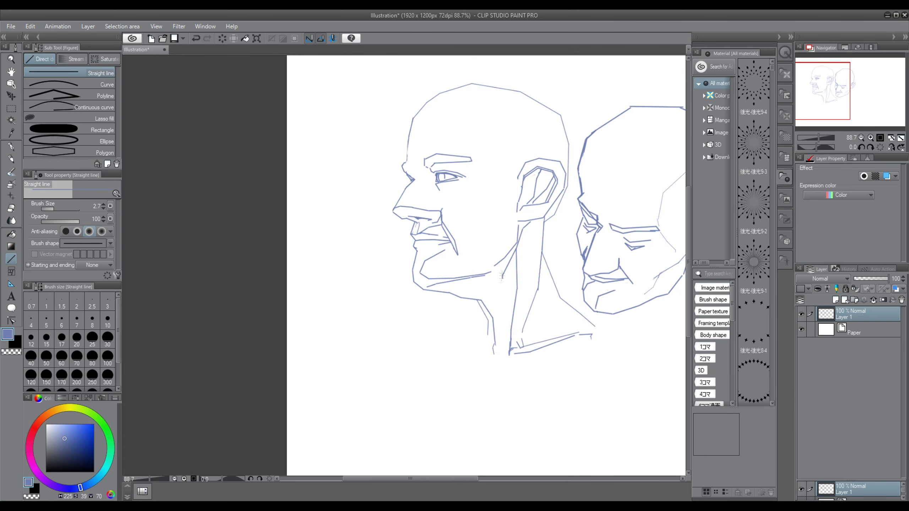
pyautogui.scroll(2, 527, 208)
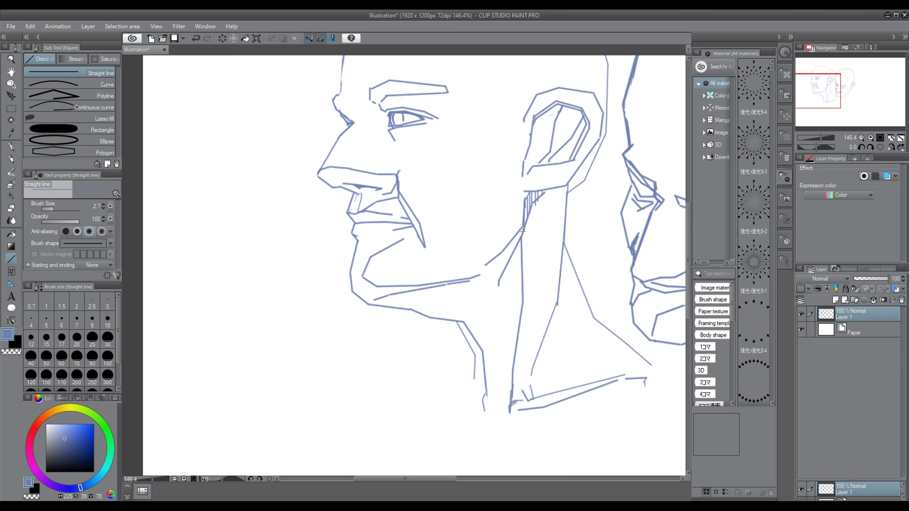
pyautogui.scroll(-3, 523, 235)
pyautogui.scroll(1, 545, 243)
pyautogui.scroll(-1, 545, 243)
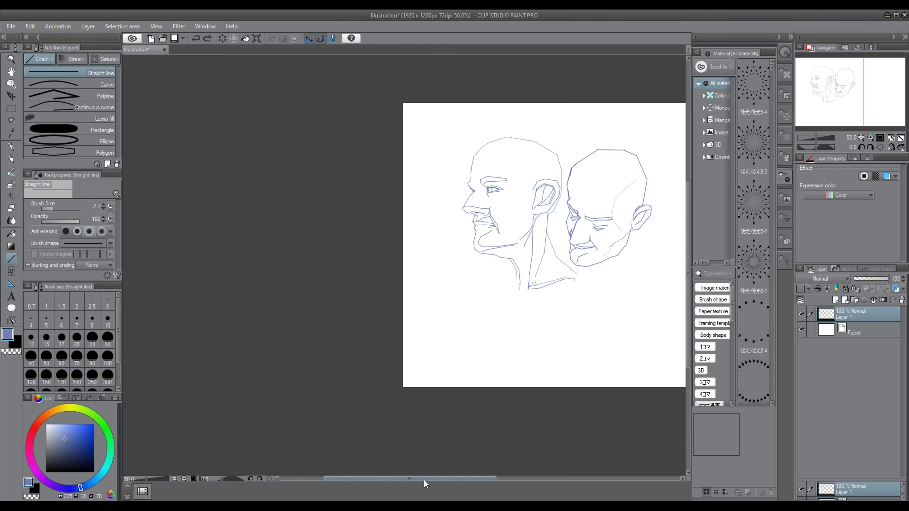
pyautogui.scroll(2, 405, 282)
pyautogui.scroll(1, 405, 282)
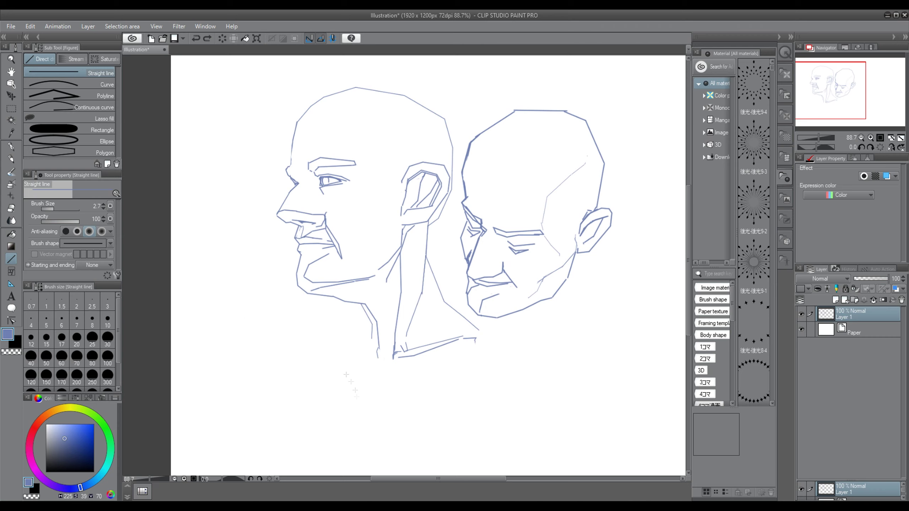
pyautogui.scroll(2, 366, 308)
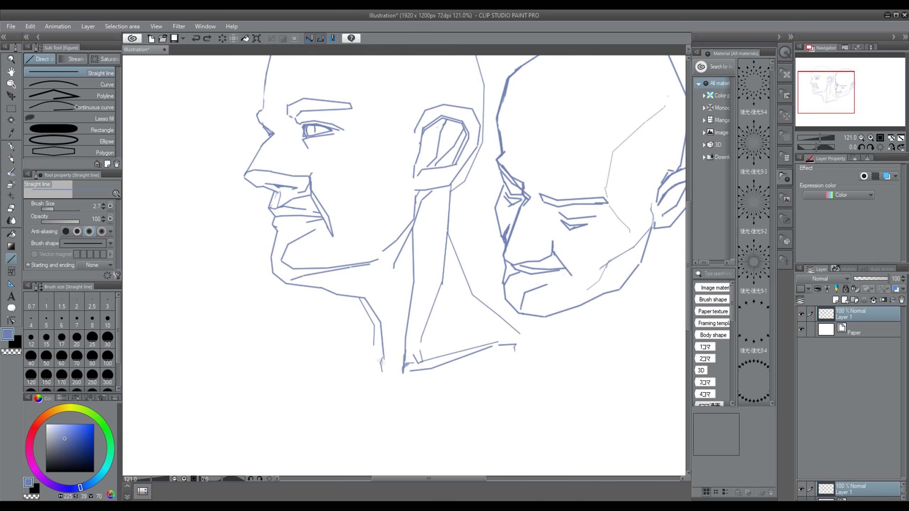
# Replace the second line at the front of the profile's neck with an angular Adam's apple
pyautogui.moveTo(379, 345); pyautogui.dragTo(359, 336)
pyautogui.press('e')
pyautogui.moveTo(374, 345)
pyautogui.mouseDown()
pyautogui.moveTo(370, 321)
pyautogui.moveTo(374, 355)
pyautogui.mouseUp()
pyautogui.click(11, 259)
pyautogui.scroll(-1, 286, 383)
pyautogui.scroll(1, 335, 306)
# Erase the profile's line under the chin and the jaw edge lines toward the ear
pyautogui.press('e')
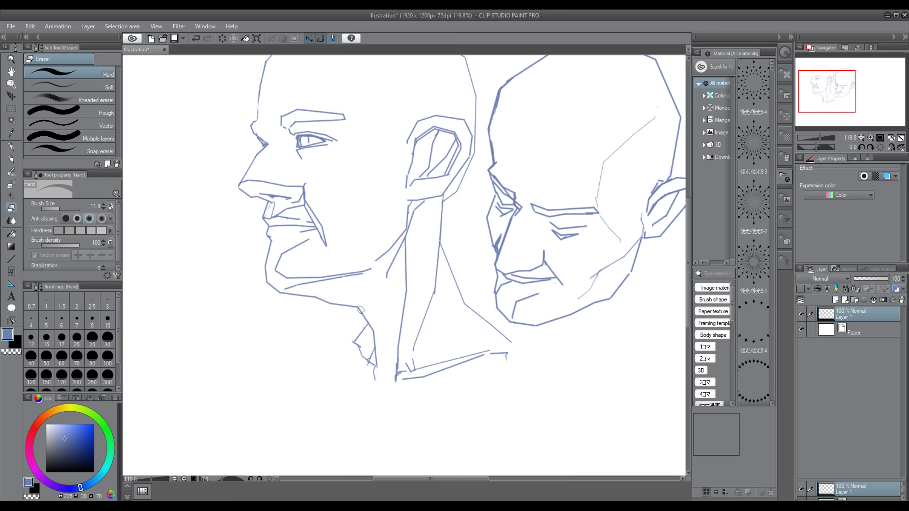
pyautogui.moveTo(361, 309); pyautogui.dragTo(284, 294)
pyautogui.moveTo(368, 271)
pyautogui.mouseDown()
pyautogui.moveTo(266, 289)
pyautogui.moveTo(386, 274)
pyautogui.moveTo(399, 249)
pyautogui.moveTo(360, 271)
pyautogui.moveTo(404, 241)
pyautogui.mouseUp()
pyautogui.scroll(-4, 364, 289)
# Redraw the profile's jaw edge from chin to ear and the line from under the chin to the throat
pyautogui.press('u')
pyautogui.moveTo(297, 277)
pyautogui.mouseDown()
pyautogui.moveTo(303, 287)
pyautogui.moveTo(363, 274)
pyautogui.mouseUp()
pyautogui.moveTo(362, 274); pyautogui.dragTo(392, 236)
pyautogui.moveTo(311, 288)
pyautogui.mouseDown()
pyautogui.moveTo(340, 288)
pyautogui.moveTo(362, 305)
pyautogui.mouseUp()
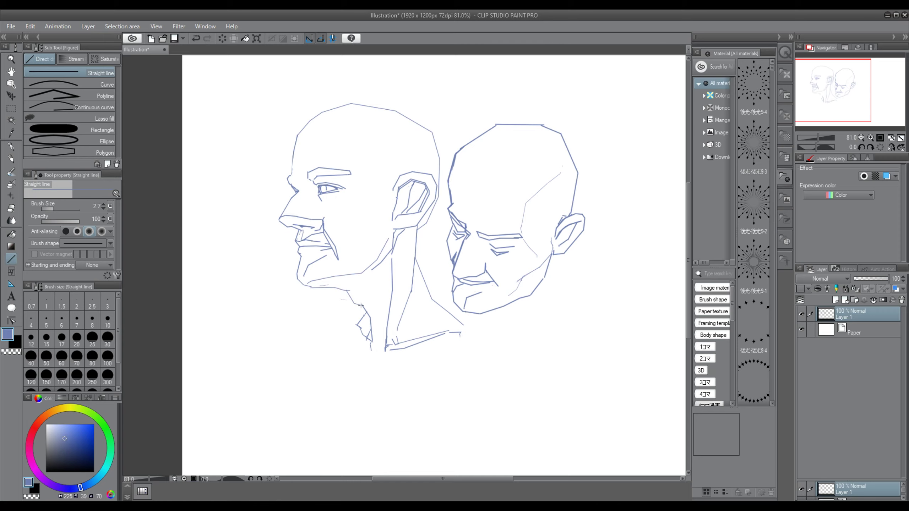
pyautogui.scroll(-2, 364, 317)
pyautogui.scroll(2, 365, 315)
pyautogui.scroll(-2, 388, 304)
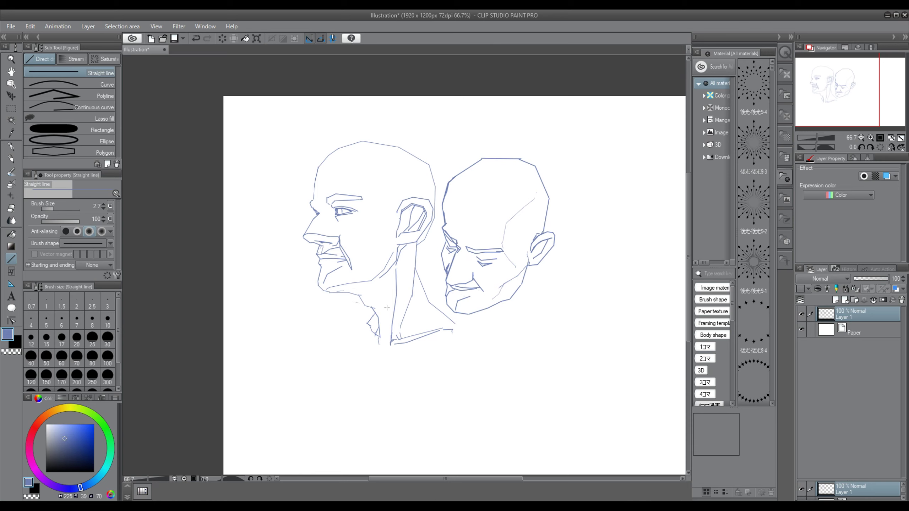
# Erase the line at the back of the profile's neck down to the shoulder
pyautogui.scroll(3, 423, 300)
pyautogui.press('e')
pyautogui.moveTo(410, 260)
pyautogui.mouseDown()
pyautogui.moveTo(432, 308)
pyautogui.moveTo(470, 327)
pyautogui.mouseUp()
pyautogui.scroll(-2, 476, 325)
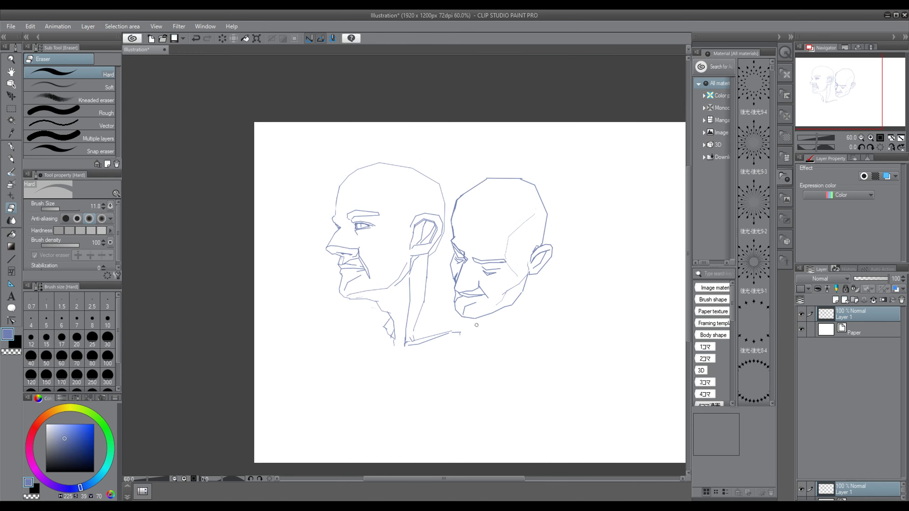
# Draw angular straight lines on the profile head from the top of the forehead down to the jaw, separating face from skull
pyautogui.press('u')
pyautogui.scroll(4, 405, 160)
pyautogui.moveTo(293, 247)
pyautogui.mouseDown()
pyautogui.moveTo(308, 187)
pyautogui.moveTo(357, 179)
pyautogui.moveTo(369, 218)
pyautogui.moveTo(396, 251)
pyautogui.moveTo(399, 297)
pyautogui.moveTo(374, 344)
pyautogui.moveTo(348, 371)
pyautogui.moveTo(299, 379)
pyautogui.mouseUp()
pyautogui.scroll(-4, 353, 346)
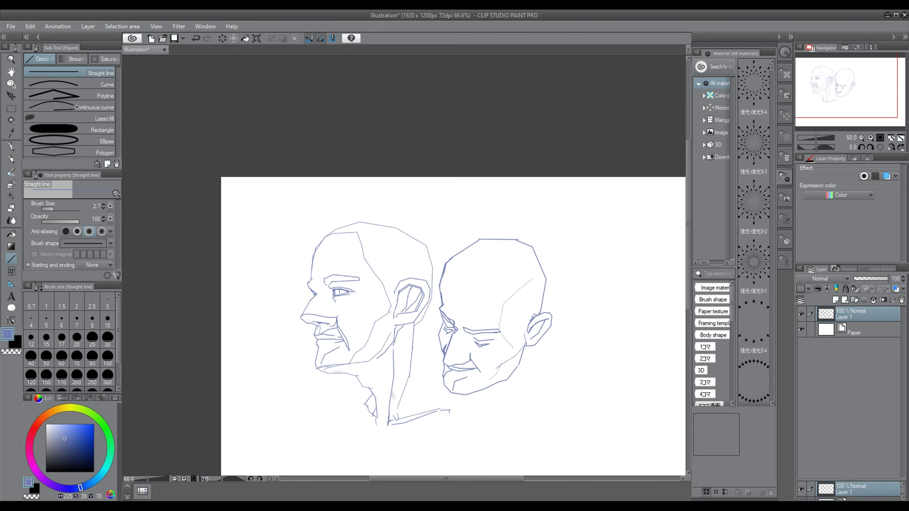
# Select the profile's back skull, ear, jaw edge and neck with a polyline outline, delete them and clear the selection
pyautogui.press('m')
pyautogui.click(333, 215)
pyautogui.click(321, 231)
pyautogui.click(365, 231)
pyautogui.click(392, 286)
pyautogui.click(392, 311)
pyautogui.click(366, 354)
pyautogui.click(317, 369)
pyautogui.click(334, 427)
pyautogui.click(423, 450)
pyautogui.doubleClick(429, 197)
pyautogui.press('Delete')
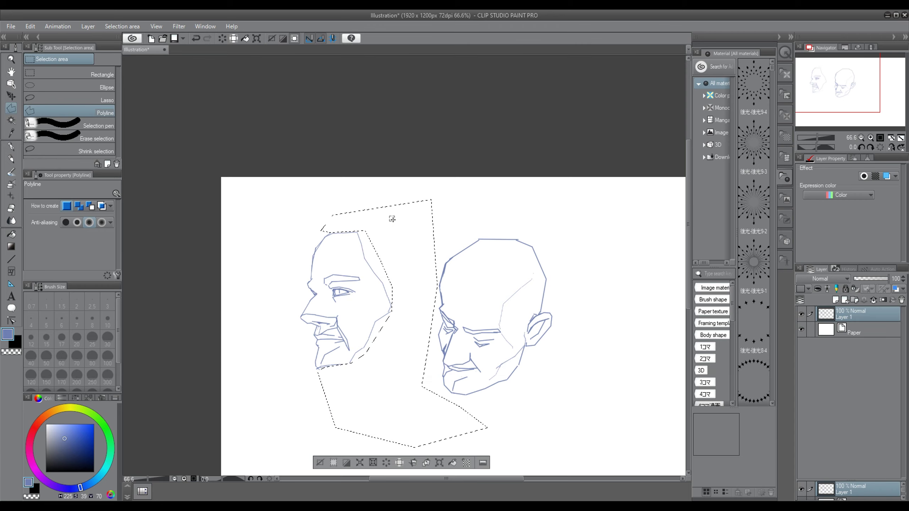
pyautogui.hotkey('ctrl', 'd')
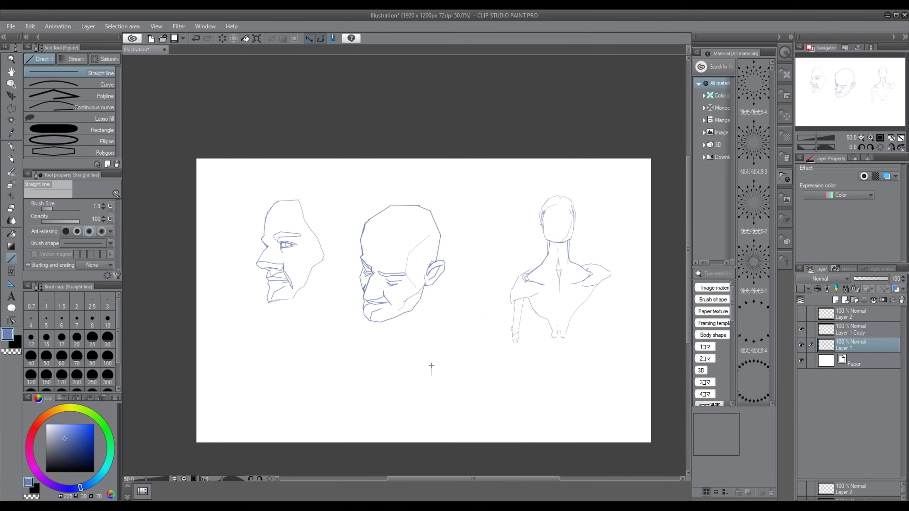
# Start a skull below the heads by sketching its near eye socket and lower cheekbone edge with straight lines
pyautogui.moveTo(431, 366); pyautogui.dragTo(425, 366)
pyautogui.moveTo(426, 366); pyautogui.dragTo(441, 367)
pyautogui.moveTo(444, 370)
pyautogui.mouseDown()
pyautogui.moveTo(471, 388)
pyautogui.moveTo(458, 402)
pyautogui.mouseUp()
pyautogui.moveTo(457, 403); pyautogui.dragTo(450, 402)
pyautogui.moveTo(437, 386); pyautogui.dragTo(435, 398)
pyautogui.moveTo(435, 398); pyautogui.dragTo(441, 401)
pyautogui.moveTo(441, 426); pyautogui.dragTo(457, 428)
pyautogui.moveTo(457, 428); pyautogui.dragTo(469, 425)
pyautogui.hotkey('ctrl', 'z')
# Sketch the new skull's temple line, cheekbone end, front face contour and nasal opening with short straight lines
pyautogui.moveTo(509, 372); pyautogui.dragTo(511, 364)
pyautogui.moveTo(501, 301); pyautogui.dragTo(491, 308)
pyautogui.moveTo(490, 307)
pyautogui.mouseDown()
pyautogui.moveTo(473, 313)
pyautogui.moveTo(455, 344)
pyautogui.mouseUp()
pyautogui.moveTo(453, 345)
pyautogui.mouseDown()
pyautogui.moveTo(457, 361)
pyautogui.moveTo(425, 374)
pyautogui.mouseUp()
pyautogui.scroll(2, 485, 359)
pyautogui.moveTo(424, 374); pyautogui.dragTo(425, 382)
pyautogui.scroll(-1, 424, 382)
pyautogui.moveTo(390, 358); pyautogui.dragTo(393, 368)
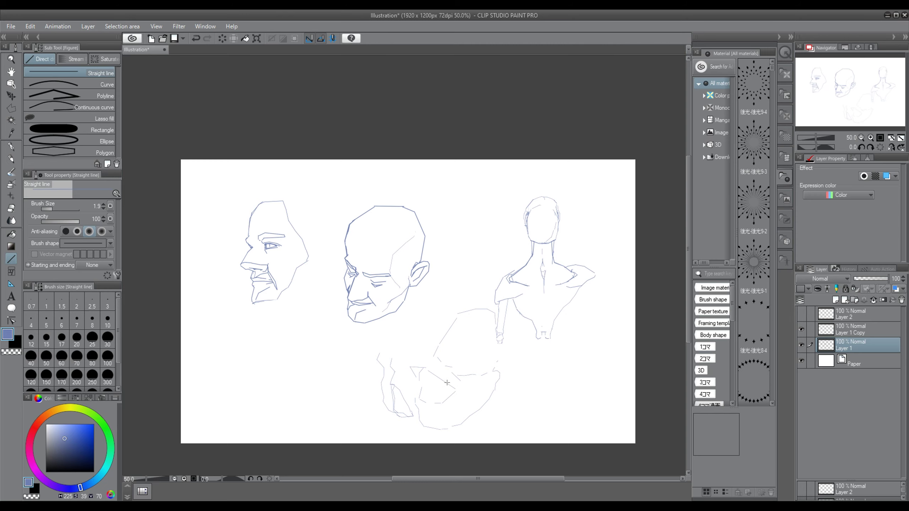
pyautogui.scroll(2, 390, 386)
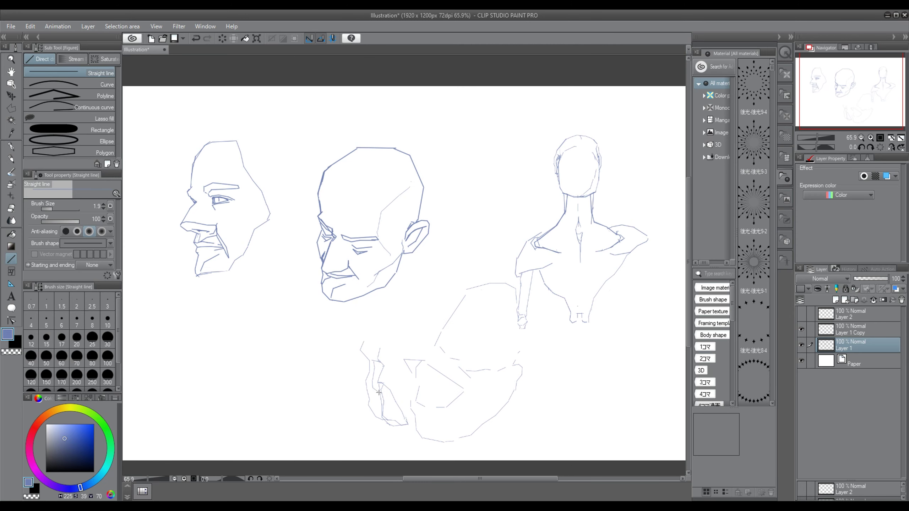
# Outline the skull's cranium from the brow over the crown and down the back to the lower cheek edge
pyautogui.scroll(1, 386, 355)
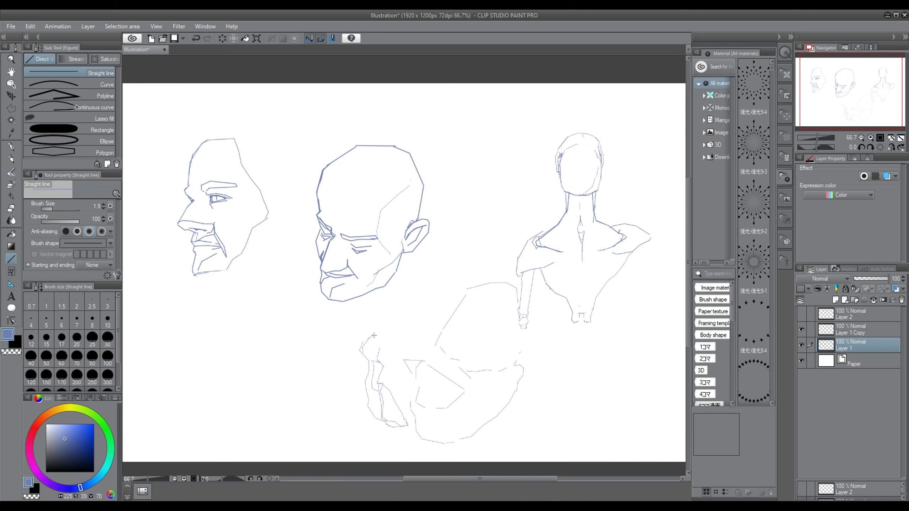
pyautogui.moveTo(371, 317); pyautogui.dragTo(374, 299)
pyautogui.hotkey('ctrl', 'z')
pyautogui.moveTo(369, 338); pyautogui.dragTo(367, 331)
pyautogui.moveTo(367, 330); pyautogui.dragTo(385, 286)
pyautogui.moveTo(416, 246); pyautogui.dragTo(512, 268)
pyautogui.hotkey('ctrl', 'z')
pyautogui.moveTo(512, 268); pyautogui.dragTo(518, 284)
pyautogui.moveTo(527, 319); pyautogui.dragTo(532, 342)
pyautogui.moveTo(532, 343); pyautogui.dragTo(523, 369)
pyautogui.moveTo(499, 404); pyautogui.dragTo(422, 441)
pyautogui.scroll(1, 390, 432)
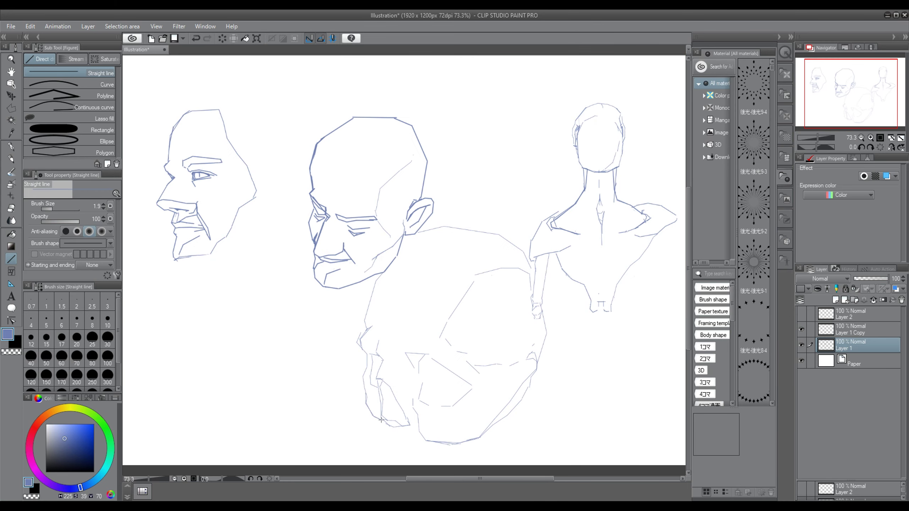
# Draw the skull's row of upper teeth below the nasal opening with short straight lines
pyautogui.scroll(2, 381, 420)
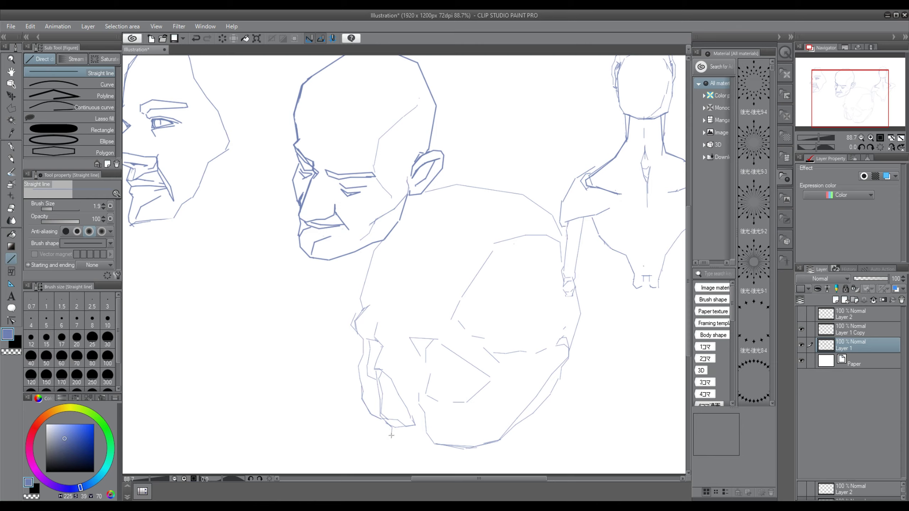
pyautogui.moveTo(390, 427); pyautogui.dragTo(386, 447)
pyautogui.scroll(1, 382, 423)
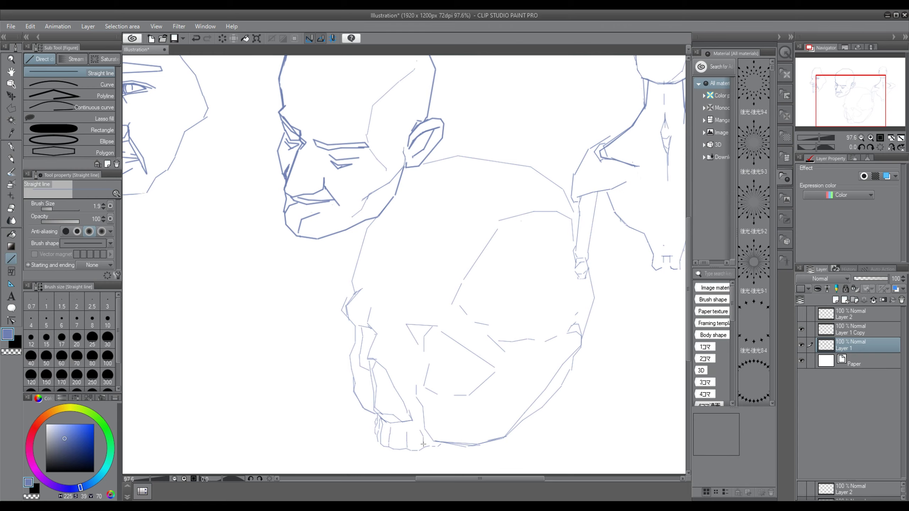
pyautogui.scroll(1, 422, 443)
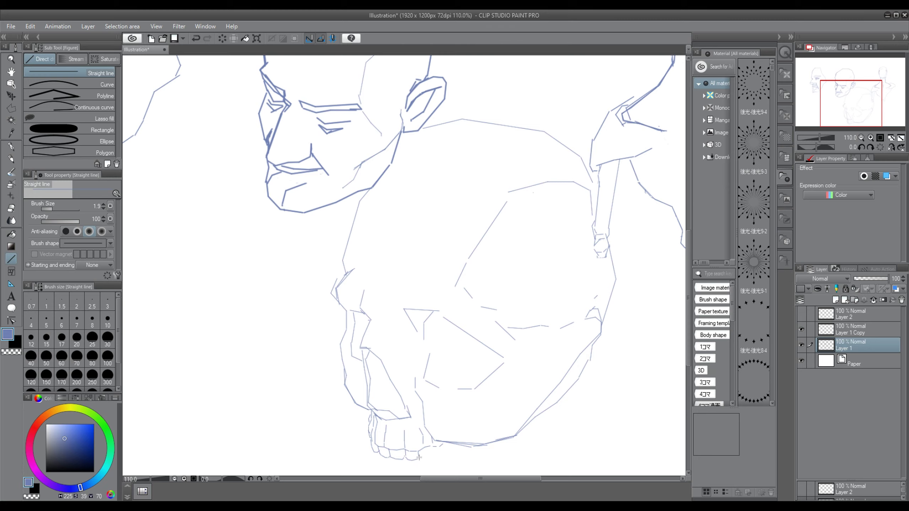
pyautogui.scroll(-2, 444, 448)
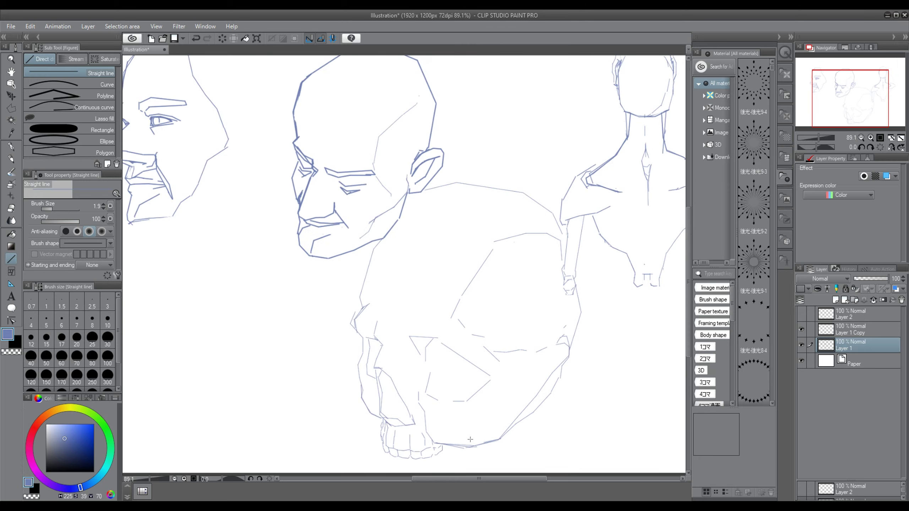
# Sketch the first short lines of the lower jaw beneath the skull's upper teeth
pyautogui.moveTo(690, 274); pyautogui.dragTo(689, 292)
pyautogui.moveTo(392, 406); pyautogui.dragTo(382, 384)
pyautogui.hotkey('ctrl', 'z')
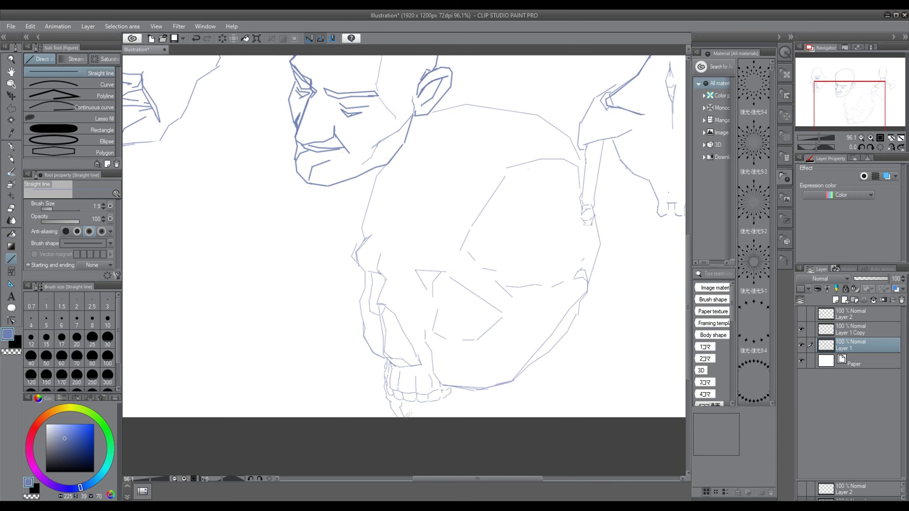
pyautogui.scroll(2, 387, 415)
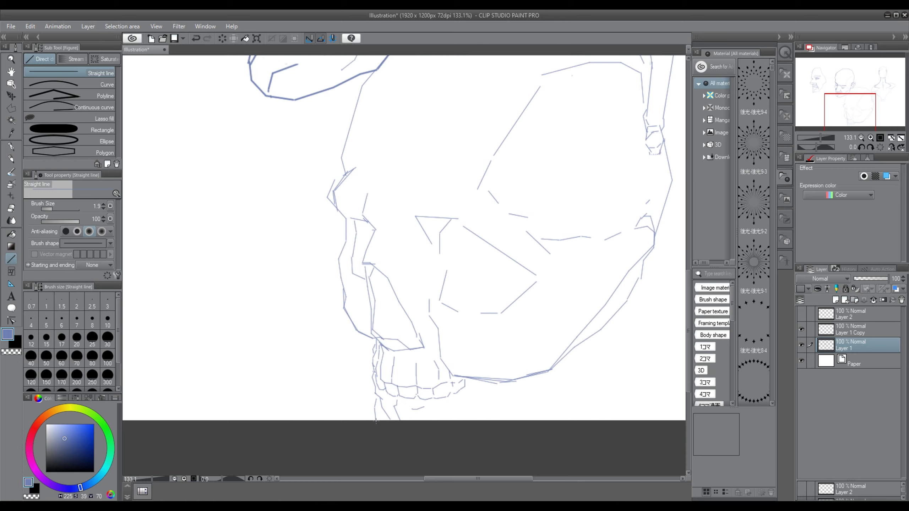
pyautogui.moveTo(632, 269); pyautogui.dragTo(620, 309)
pyautogui.hotkey('ctrl', 'z')
# Draw a short line from the skull's nasal bridge toward the near eye socket and undo the last stroke
pyautogui.scroll(-8, 613, 311)
pyautogui.scroll(7, 567, 293)
pyautogui.scroll(1, 526, 274)
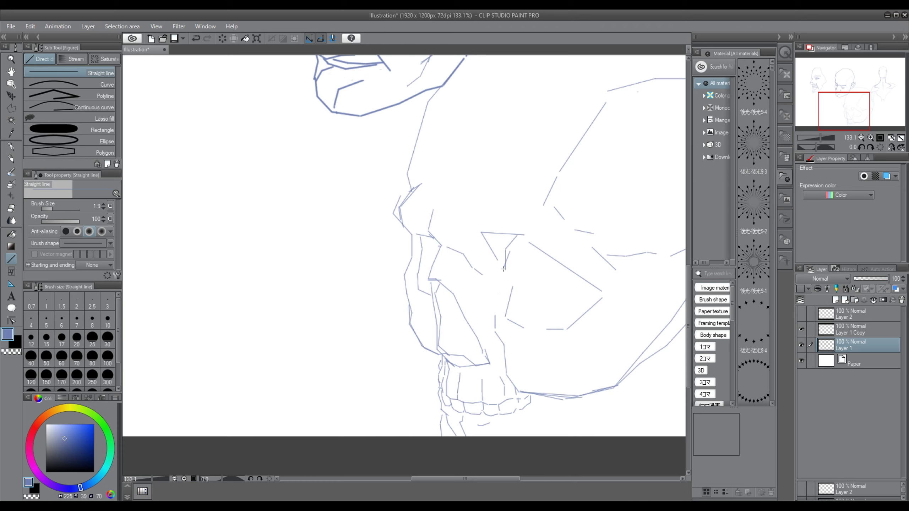
pyautogui.hotkey('ctrl', 'z')
# Select the skull's face with a polyline outline and move it to the blank area below the profile face
pyautogui.scroll(-4, 472, 214)
pyautogui.press('m')
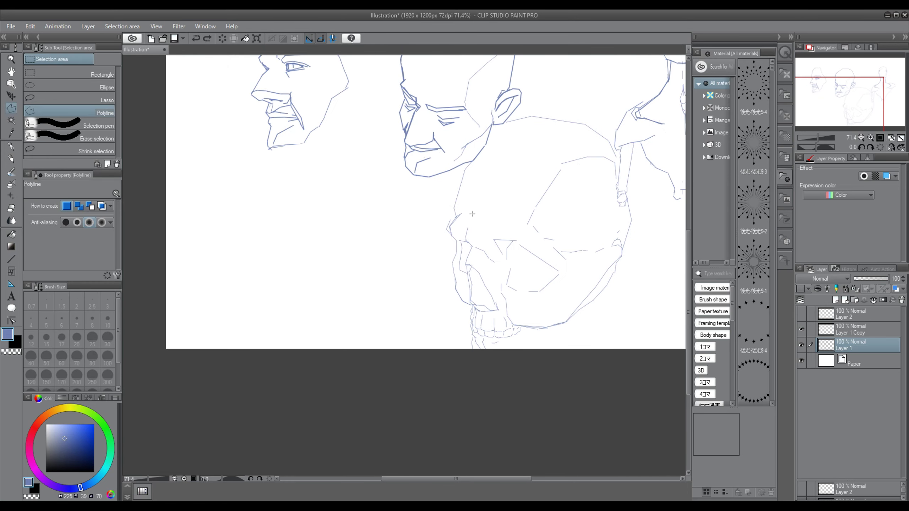
pyautogui.moveTo(461, 211)
pyautogui.mouseDown()
pyautogui.moveTo(448, 229)
pyautogui.moveTo(547, 346)
pyautogui.moveTo(578, 318)
pyautogui.moveTo(472, 220)
pyautogui.mouseUp()
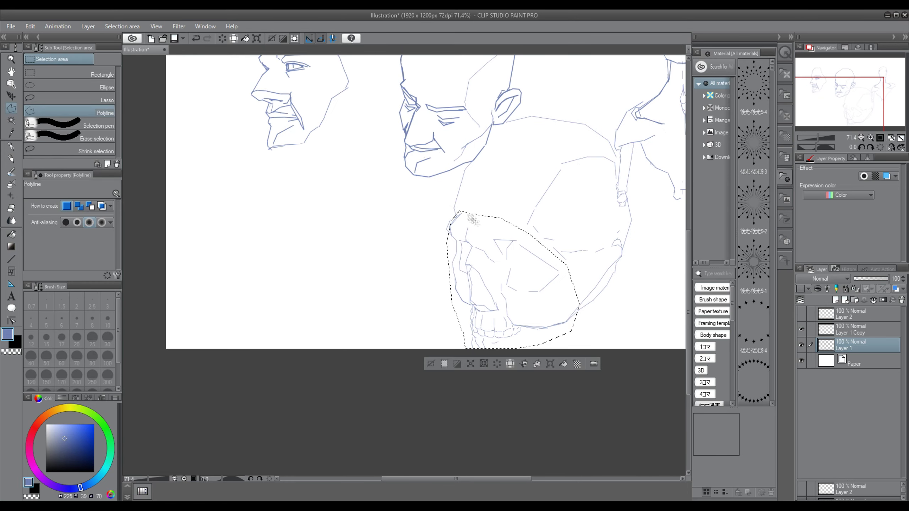
pyautogui.hotkey('ctrl', 't')
pyautogui.moveTo(528, 304); pyautogui.dragTo(318, 269)
pyautogui.press('Return')
pyautogui.hotkey('ctrl', 'd')
pyautogui.scroll(-3, 553, 276)
# Erase the leftover cranium, temple and cheek lines below the three-quarter head
pyautogui.press('e')
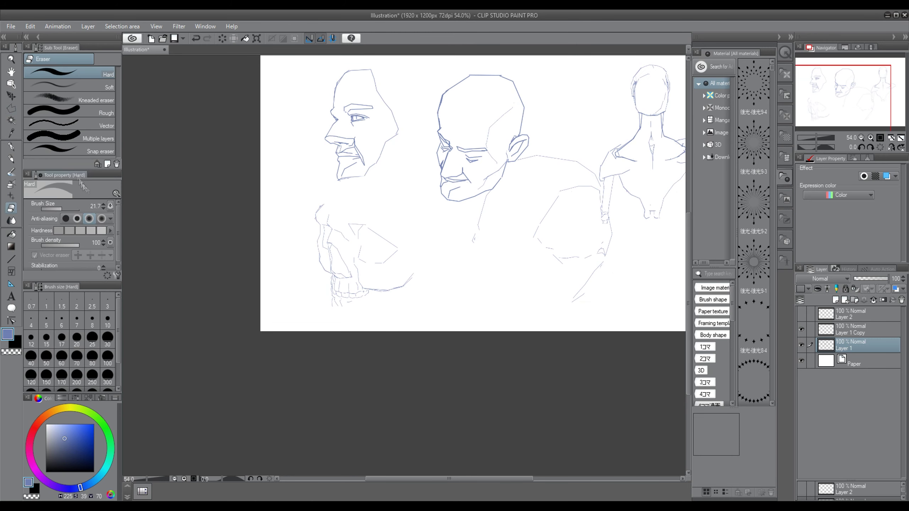
pyautogui.click(67, 209)
pyautogui.moveTo(479, 246); pyautogui.dragTo(494, 203)
pyautogui.moveTo(577, 298)
pyautogui.mouseDown()
pyautogui.moveTo(594, 281)
pyautogui.moveTo(536, 166)
pyautogui.moveTo(580, 205)
pyautogui.mouseUp()
# Select the skull's near eye socket, shrink it proportionally, reposition it beside the nose and clear the selection
pyautogui.click(11, 258)
pyautogui.scroll(3, 328, 233)
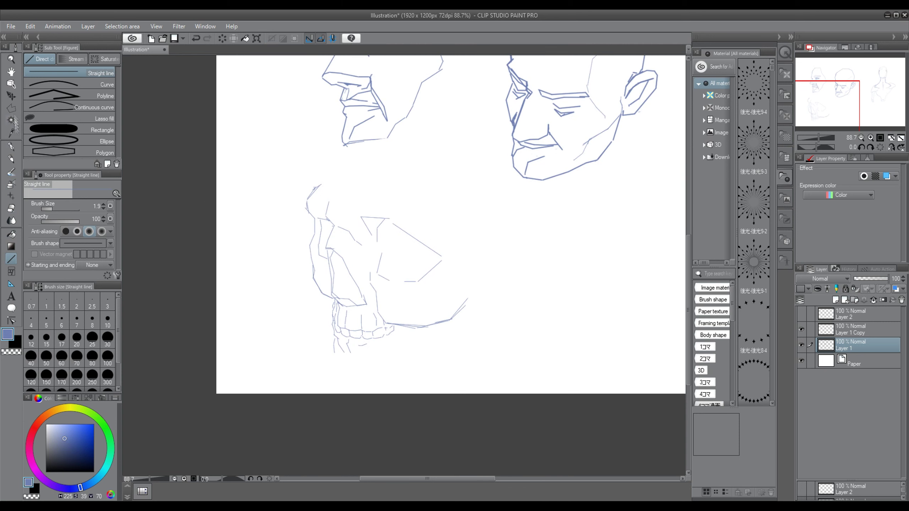
pyautogui.click(11, 109)
pyautogui.click(383, 209)
pyautogui.click(357, 207)
pyautogui.click(377, 283)
pyautogui.click(433, 292)
pyautogui.hotkey('ctrl', 't')
pyautogui.moveTo(457, 293); pyautogui.dragTo(429, 269)
pyautogui.moveTo(415, 245); pyautogui.dragTo(429, 257)
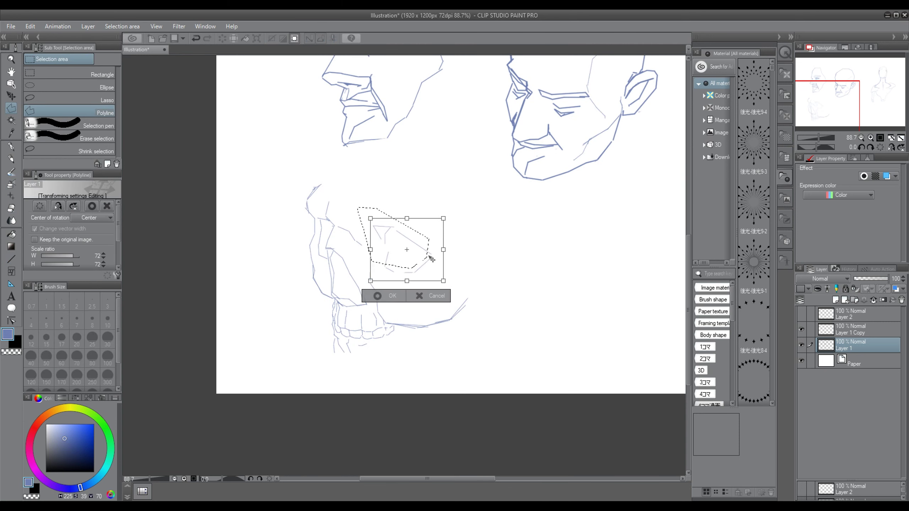
pyautogui.click(385, 296)
pyautogui.hotkey('ctrl', 'd')
pyautogui.hotkey('ctrl', '-')
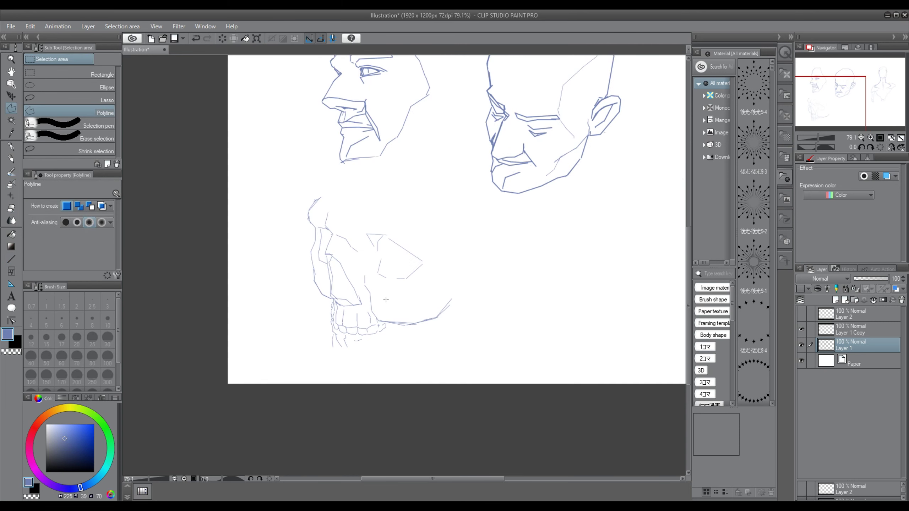
# Select the skull's lower cheekbone outline, transform it so its back end sits higher, and clear the selection
pyautogui.scroll(2, 386, 299)
pyautogui.click(360, 266)
pyautogui.click(374, 325)
pyautogui.click(401, 335)
pyautogui.click(442, 332)
pyautogui.click(474, 308)
pyautogui.click(474, 291)
pyautogui.doubleClick(383, 292)
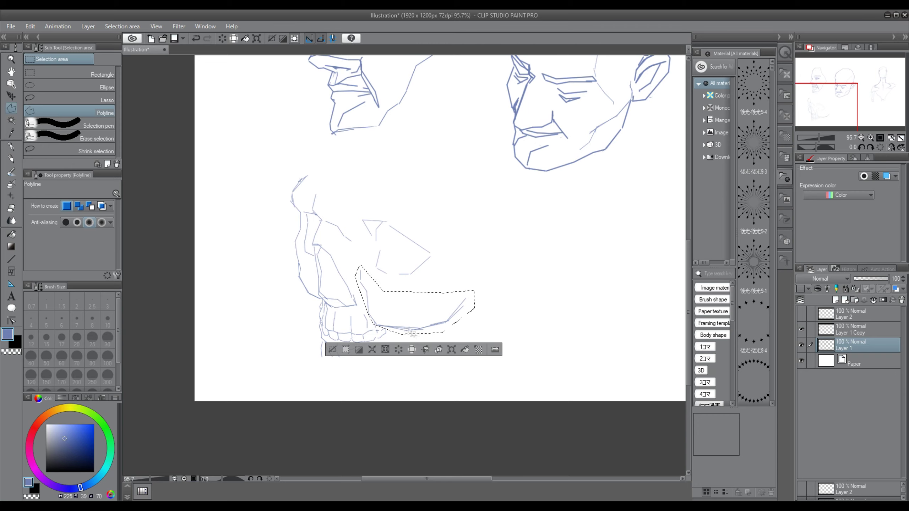
pyautogui.hotkey('ctrl', 't')
pyautogui.moveTo(442, 328)
pyautogui.mouseDown()
pyautogui.moveTo(443, 315)
pyautogui.moveTo(410, 315)
pyautogui.moveTo(446, 304)
pyautogui.moveTo(466, 284)
pyautogui.moveTo(487, 233)
pyautogui.mouseUp()
pyautogui.click(388, 339)
pyautogui.hotkey('ctrl', 'd')
# Redraw the cheekbone's upper back edge and add an angular temple line rising from it
pyautogui.press('e')
pyautogui.press('u')
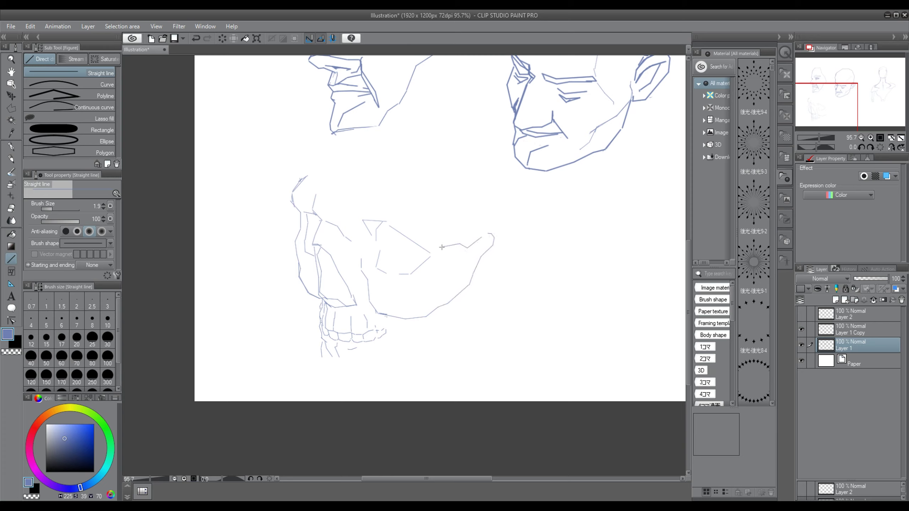
pyautogui.hotkey('ctrl', 'z')
pyautogui.moveTo(434, 231); pyautogui.dragTo(427, 215)
pyautogui.moveTo(427, 215)
pyautogui.mouseDown()
pyautogui.moveTo(450, 166)
pyautogui.moveTo(484, 152)
pyautogui.mouseUp()
# Rework the skull's brow contour and extend the forehead outline upward to the profile's chin
pyautogui.press('e')
pyautogui.moveTo(305, 203)
pyautogui.mouseDown()
pyautogui.moveTo(277, 204)
pyautogui.moveTo(311, 168)
pyautogui.moveTo(314, 144)
pyautogui.mouseUp()
pyautogui.press('u')
pyautogui.hotkey('ctrl', 'z')
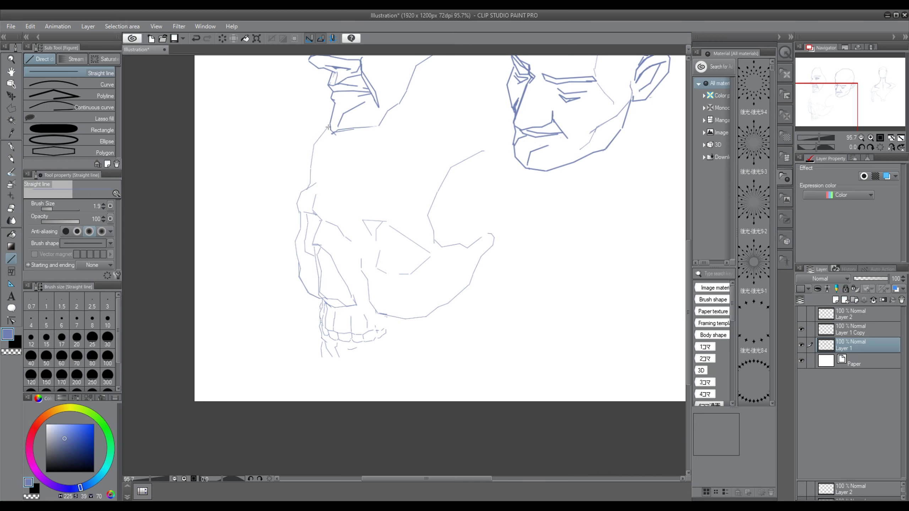
# Clean up the stray stroke ends at the skull's brow with a smaller eraser
pyautogui.press('e')
pyautogui.click(59, 209)
pyautogui.moveTo(318, 184)
pyautogui.mouseDown()
pyautogui.moveTo(310, 188)
pyautogui.moveTo(324, 178)
pyautogui.moveTo(316, 177)
pyautogui.mouseUp()
pyautogui.scroll(-1, 333, 182)
pyautogui.scroll(1, 347, 186)
pyautogui.click(11, 259)
pyautogui.scroll(2, 250, 185)
pyautogui.scroll(-4, 354, 184)
pyautogui.scroll(3, 340, 237)
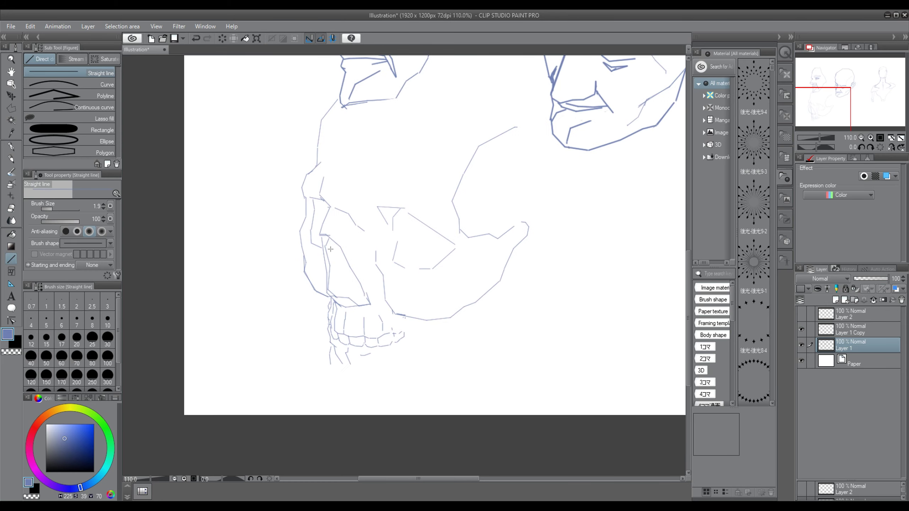
# Select the skull's nasal opening with a polyline outline, shrink it, reposition it above the teeth and clear the selection
pyautogui.press('m')
pyautogui.click(322, 262)
pyautogui.click(326, 297)
pyautogui.click(341, 309)
pyautogui.click(376, 309)
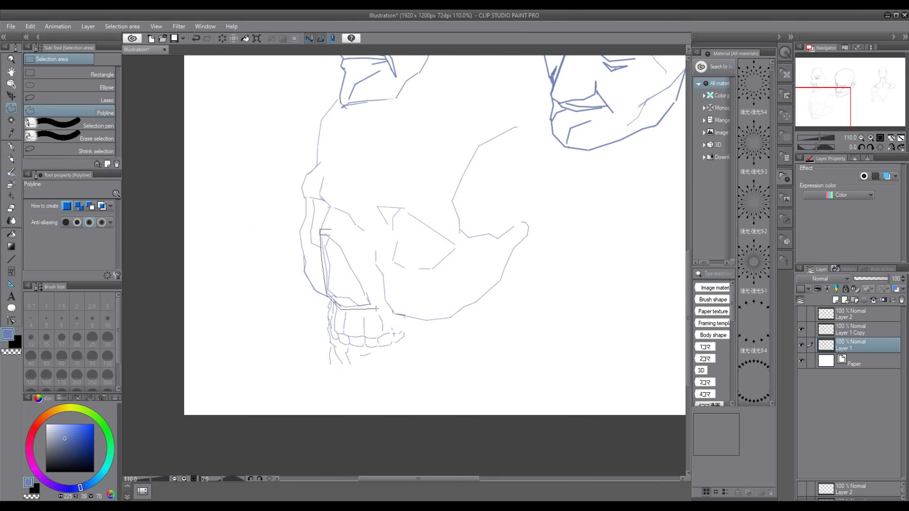
pyautogui.click(374, 292)
pyautogui.click(330, 229)
pyautogui.hotkey('ctrl', 't')
pyautogui.moveTo(375, 309); pyautogui.dragTo(363, 291)
pyautogui.moveTo(365, 294); pyautogui.dragTo(363, 296)
pyautogui.moveTo(360, 247)
pyautogui.mouseDown()
pyautogui.moveTo(368, 260)
pyautogui.moveTo(316, 217)
pyautogui.moveTo(305, 250)
pyautogui.mouseUp()
pyautogui.click(329, 318)
pyautogui.click(265, 322)
pyautogui.scroll(-2, 265, 318)
# Redraw the nasal bridge edge above the nasal opening and erase the line running toward the near eye socket
pyautogui.press('u')
pyautogui.scroll(4, 314, 223)
pyautogui.press('e')
pyautogui.click(12, 259)
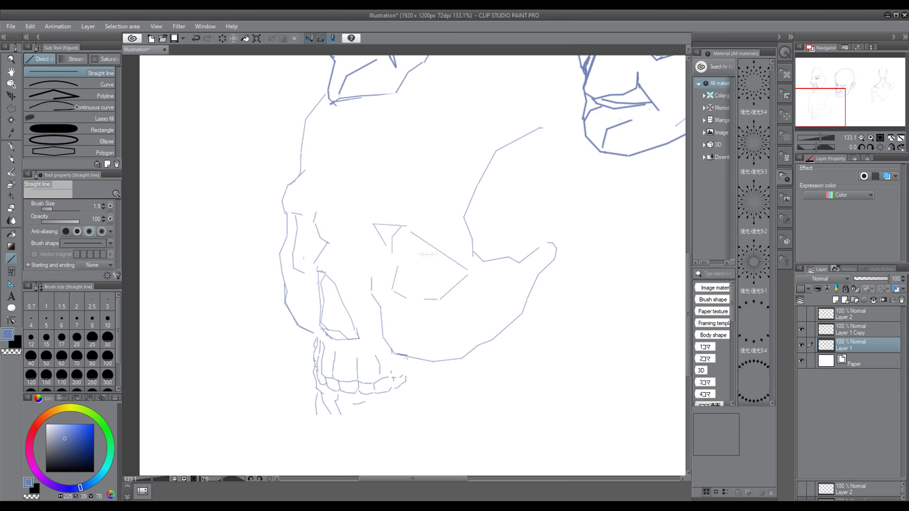
# Redraw the near eye socket's brow line and rounded outer rim, replacing its old angular corner
pyautogui.scroll(1, 428, 254)
pyautogui.moveTo(354, 219); pyautogui.dragTo(431, 241)
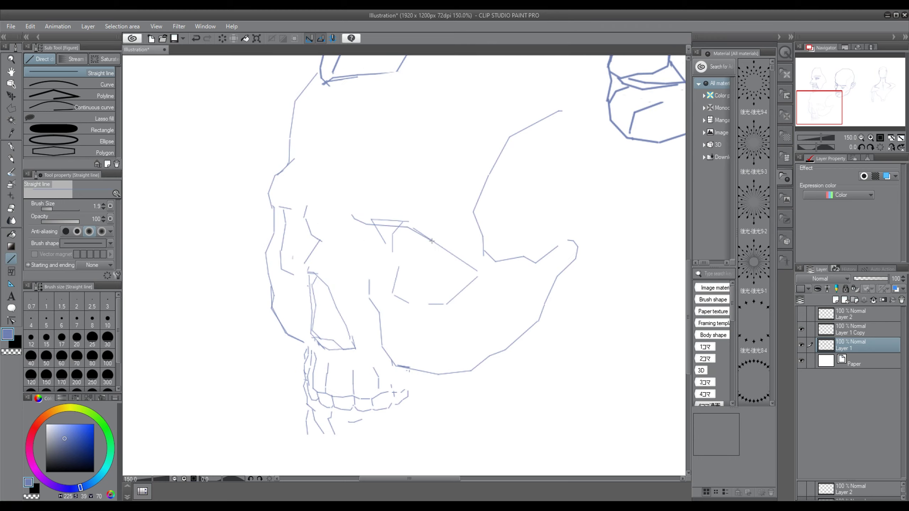
pyautogui.scroll(-2, 412, 230)
pyautogui.moveTo(437, 271); pyautogui.dragTo(438, 267)
pyautogui.moveTo(438, 267)
pyautogui.mouseDown()
pyautogui.moveTo(431, 285)
pyautogui.moveTo(432, 254)
pyautogui.moveTo(446, 288)
pyautogui.moveTo(424, 302)
pyautogui.mouseUp()
pyautogui.press('e')
pyautogui.scroll(-2, 464, 298)
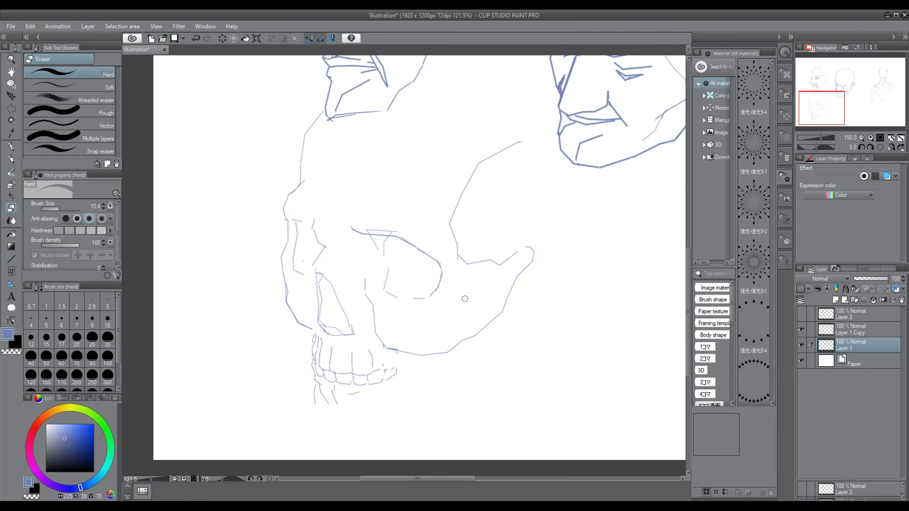
pyautogui.scroll(1, 396, 294)
# Strengthen the far eye socket's upper edge, the nasal bridge and the nasal opening's outline with straight lines
pyautogui.click(13, 260)
pyautogui.scroll(1, 301, 216)
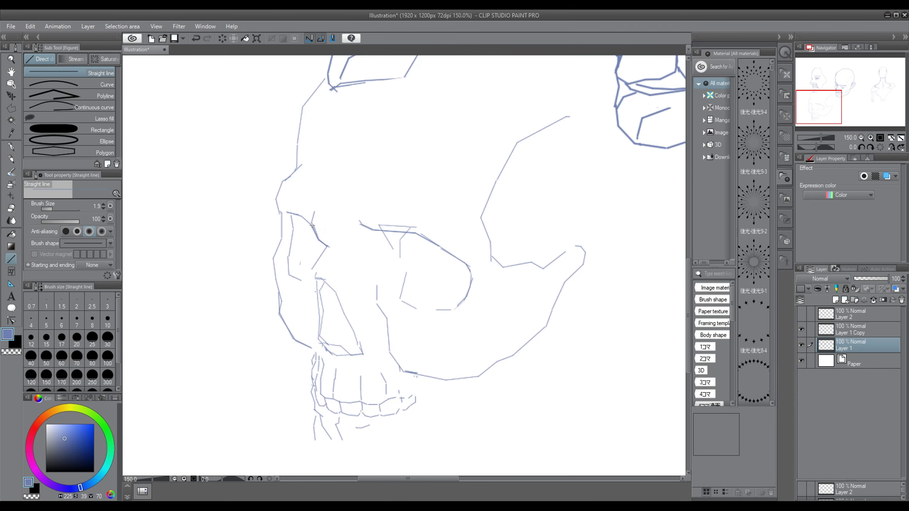
pyautogui.scroll(-4, 342, 226)
pyautogui.moveTo(301, 216)
pyautogui.mouseDown()
pyautogui.moveTo(286, 213)
pyautogui.moveTo(301, 208)
pyautogui.mouseUp()
pyautogui.scroll(4, 359, 251)
pyautogui.scroll(3, 360, 227)
pyautogui.moveTo(324, 252)
pyautogui.mouseDown()
pyautogui.moveTo(331, 312)
pyautogui.moveTo(350, 340)
pyautogui.moveTo(353, 291)
pyautogui.moveTo(334, 264)
pyautogui.mouseUp()
# Erase the stray lines below the nasal opening and the old straight line above the near eye socket
pyautogui.press('e')
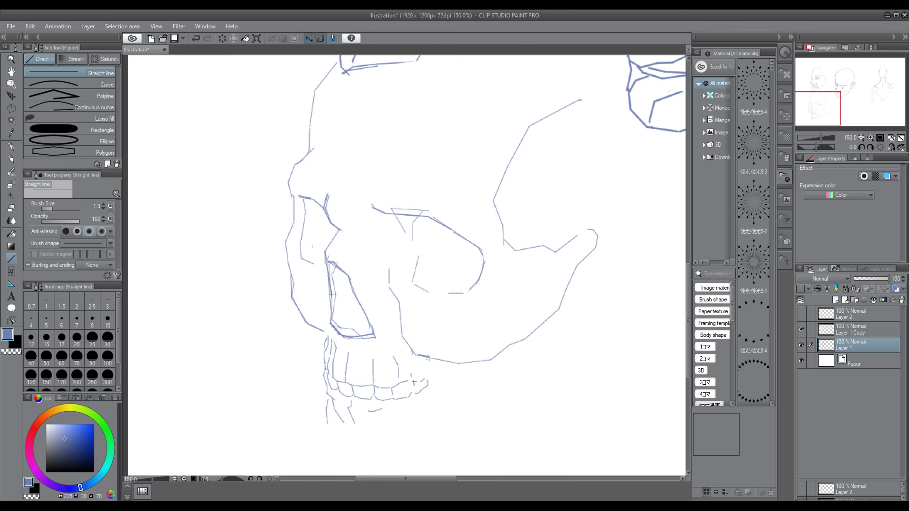
pyautogui.scroll(2, 340, 256)
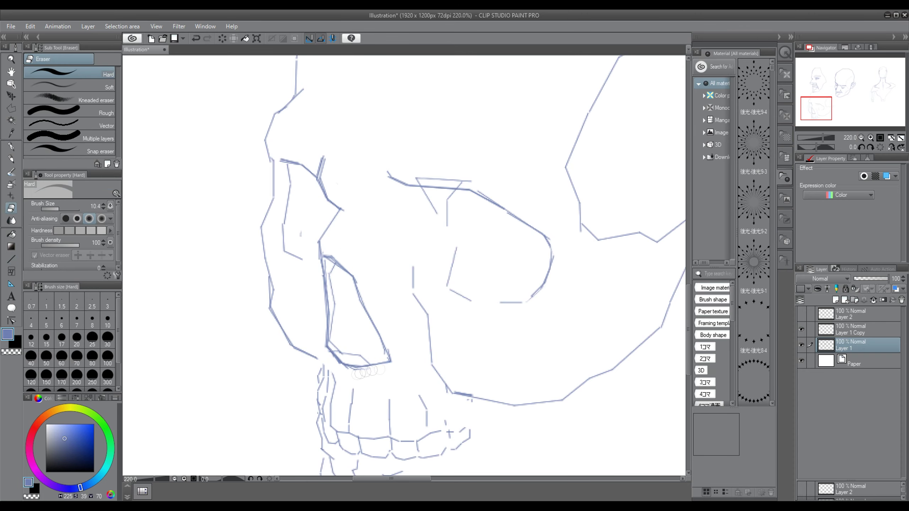
pyautogui.scroll(-3, 272, 369)
pyautogui.scroll(2, 416, 270)
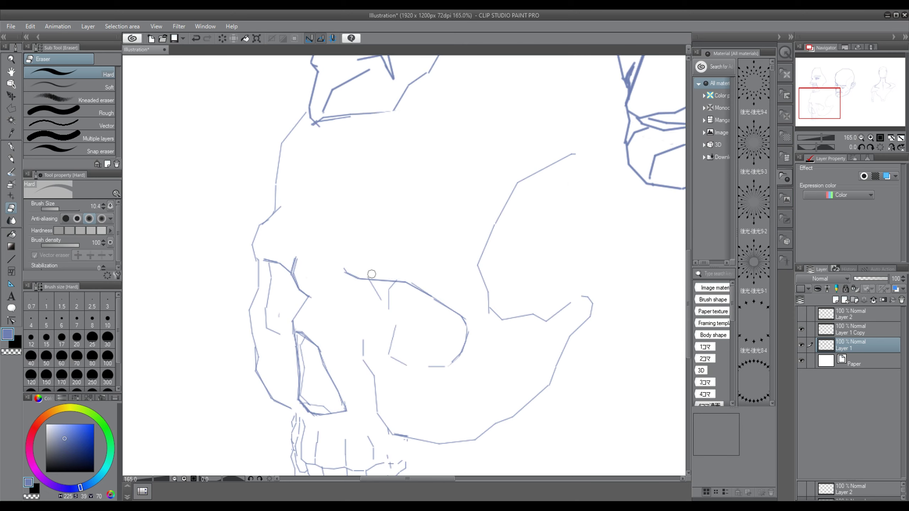
pyautogui.scroll(-3, 371, 270)
# Draw the skull's lower jaw with straight lines from the chin along the jawline and up toward the cheekbone
pyautogui.press('u')
pyautogui.scroll(1, 359, 391)
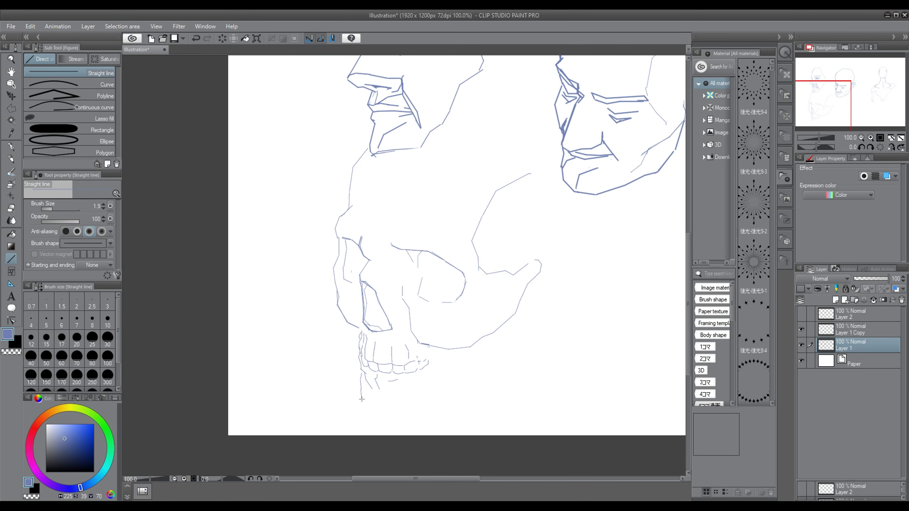
pyautogui.moveTo(359, 401)
pyautogui.mouseDown()
pyautogui.moveTo(364, 415)
pyautogui.moveTo(386, 426)
pyautogui.moveTo(441, 409)
pyautogui.moveTo(507, 371)
pyautogui.moveTo(517, 314)
pyautogui.mouseUp()
pyautogui.scroll(1, 511, 283)
pyautogui.press('e')
pyautogui.scroll(1, 524, 283)
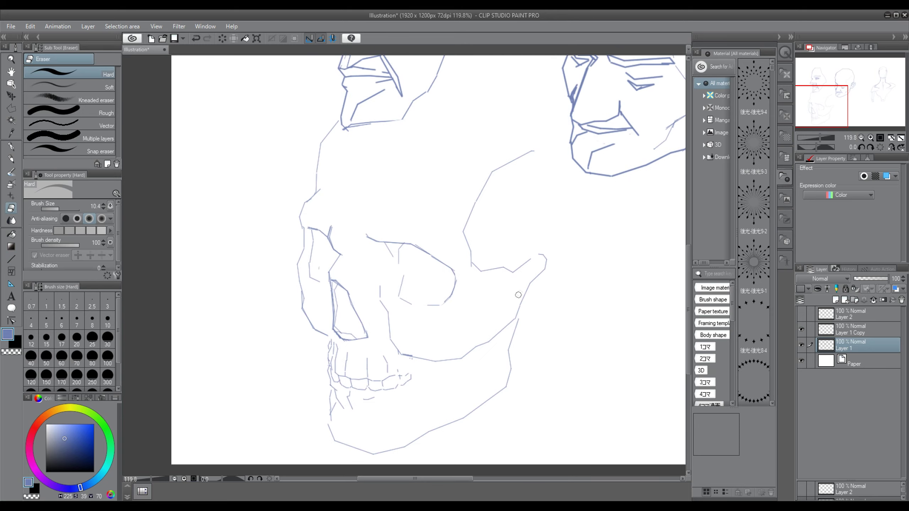
# Enclose the near temple line and cheekbone outline in a polyline selection, delete them and clear the selection
pyautogui.click(11, 109)
pyautogui.scroll(-4, 282, 246)
pyautogui.click(463, 245)
pyautogui.click(460, 176)
pyautogui.click(435, 170)
pyautogui.click(403, 226)
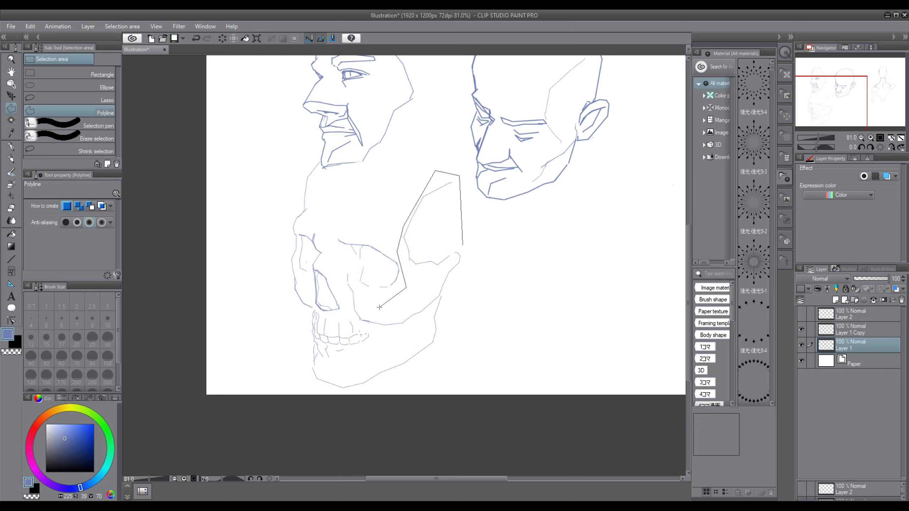
pyautogui.click(357, 292)
pyautogui.click(346, 271)
pyautogui.click(345, 291)
pyautogui.click(356, 317)
pyautogui.click(371, 331)
pyautogui.click(413, 322)
pyautogui.click(442, 295)
pyautogui.doubleClick(467, 252)
pyautogui.press('Delete')
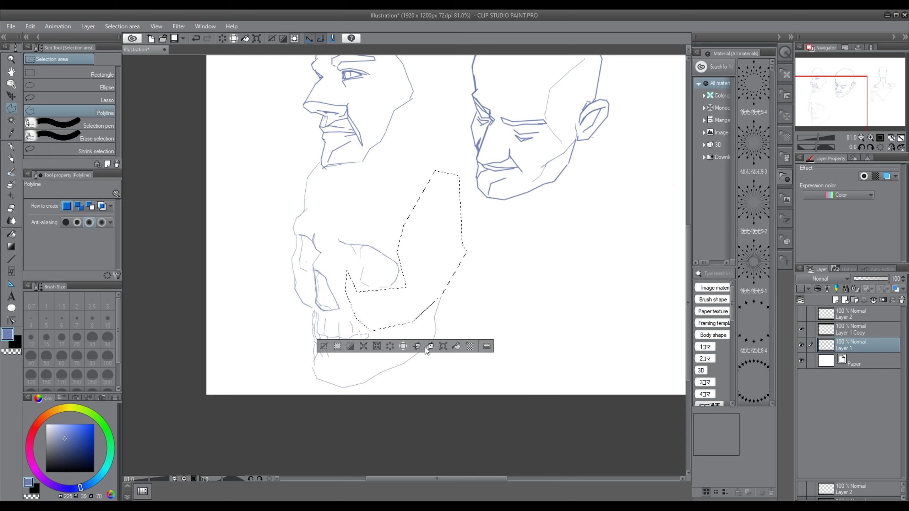
pyautogui.hotkey('ctrl', 'd')
# Redraw the cheekbone's lower edge, the angular jaw joint and the cheekbone arch with straight lines, closer to the eye socket
pyautogui.press('u')
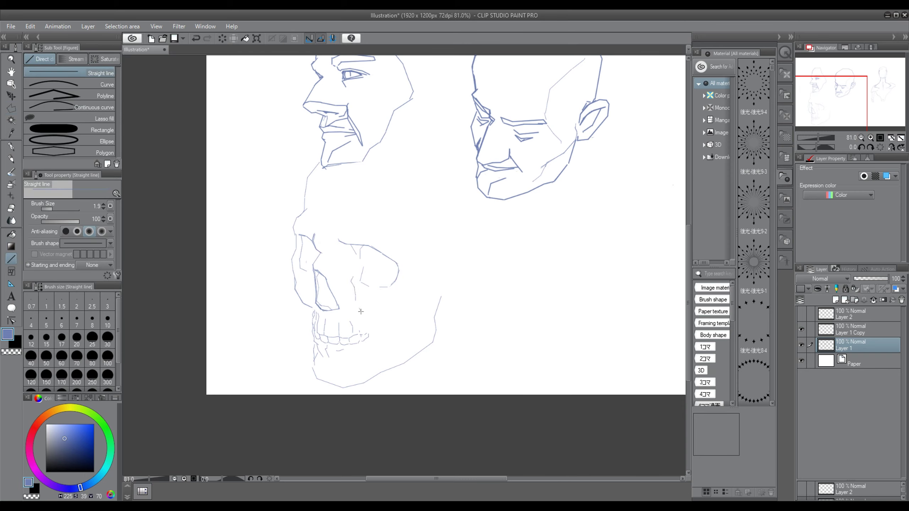
pyautogui.moveTo(429, 291); pyautogui.dragTo(442, 284)
pyautogui.moveTo(442, 285); pyautogui.dragTo(448, 267)
pyautogui.hotkey('ctrl', 'z')
pyautogui.moveTo(435, 315); pyautogui.dragTo(440, 292)
pyautogui.moveTo(440, 292); pyautogui.dragTo(437, 290)
pyautogui.hotkey('ctrl', 'z')
pyautogui.moveTo(437, 291); pyautogui.dragTo(433, 292)
pyautogui.scroll(2, 428, 293)
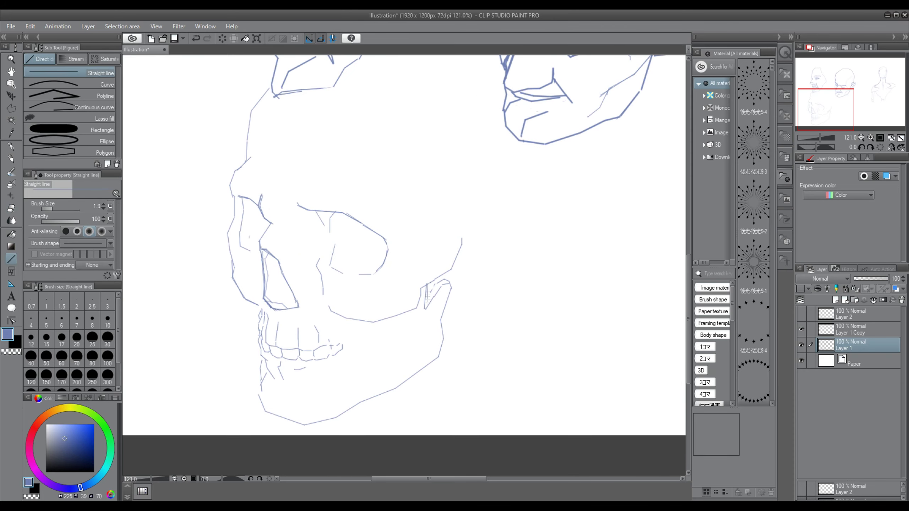
pyautogui.scroll(-1, 425, 294)
pyautogui.scroll(-2, 455, 251)
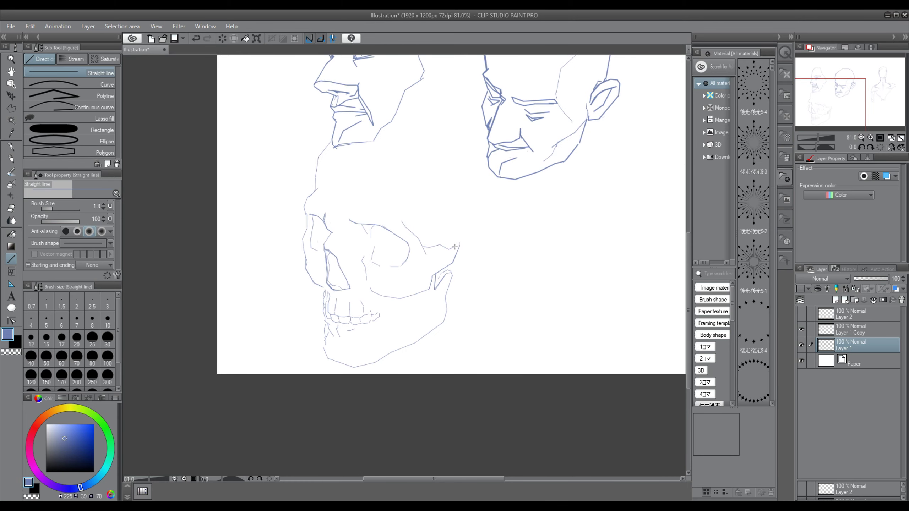
# Erase the stray line ends around the rear tip of the cheekbone arch
pyautogui.scroll(7, 459, 257)
pyautogui.press('e')
pyautogui.moveTo(459, 234); pyautogui.dragTo(442, 269)
pyautogui.scroll(-8, 378, 275)
# Draw the cranium's top outline with straight segments from behind the profile face toward the second head's chin, undoing misplaced segments
pyautogui.click(11, 259)
pyautogui.scroll(1, 387, 196)
pyautogui.moveTo(345, 122)
pyautogui.mouseDown()
pyautogui.moveTo(398, 115)
pyautogui.moveTo(357, 116)
pyautogui.moveTo(414, 139)
pyautogui.mouseUp()
pyautogui.hotkey('ctrl', 'z')
pyautogui.moveTo(414, 139); pyautogui.dragTo(431, 173)
pyautogui.moveTo(432, 173); pyautogui.dragTo(437, 205)
pyautogui.hotkey('ctrl', 'z')
pyautogui.hotkey('ctrl', 'z')
pyautogui.hotkey('ctrl', 'z')
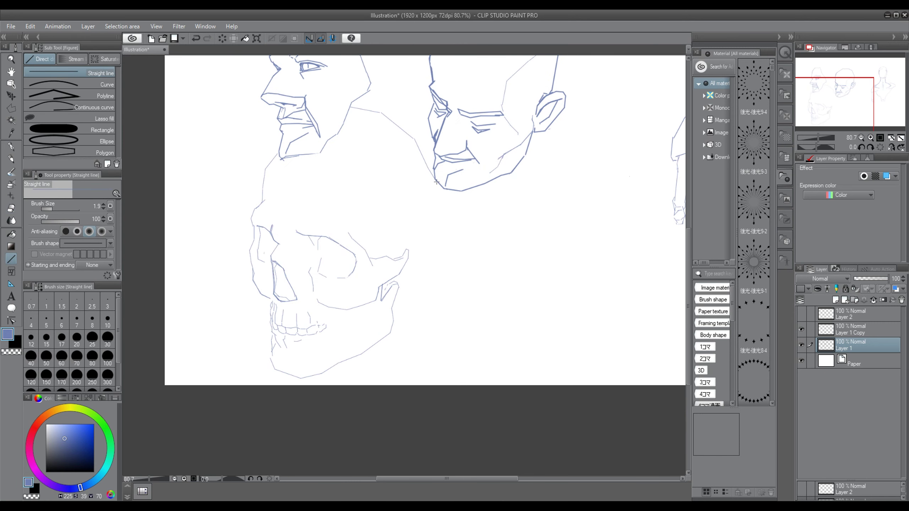
# Adjust the cranium's top outline and draw the back of the skull down to behind the jaw joint
pyautogui.moveTo(379, 113); pyautogui.dragTo(417, 133)
pyautogui.moveTo(417, 133); pyautogui.dragTo(427, 152)
pyautogui.moveTo(442, 218); pyautogui.dragTo(443, 225)
pyautogui.moveTo(443, 225); pyautogui.dragTo(426, 261)
pyautogui.moveTo(427, 261)
pyautogui.mouseDown()
pyautogui.moveTo(400, 284)
pyautogui.moveTo(434, 246)
pyautogui.mouseUp()
# Draw the angular temple line rising from behind the near eye socket and bending toward the back of the skull
pyautogui.scroll(-1, 443, 249)
pyautogui.moveTo(374, 243)
pyautogui.mouseDown()
pyautogui.moveTo(379, 219)
pyautogui.moveTo(376, 232)
pyautogui.mouseUp()
pyautogui.moveTo(376, 233); pyautogui.dragTo(401, 198)
pyautogui.moveTo(400, 197); pyautogui.dragTo(430, 188)
pyautogui.moveTo(431, 188); pyautogui.dragTo(406, 190)
pyautogui.scroll(-2, 451, 195)
pyautogui.scroll(2, 448, 195)
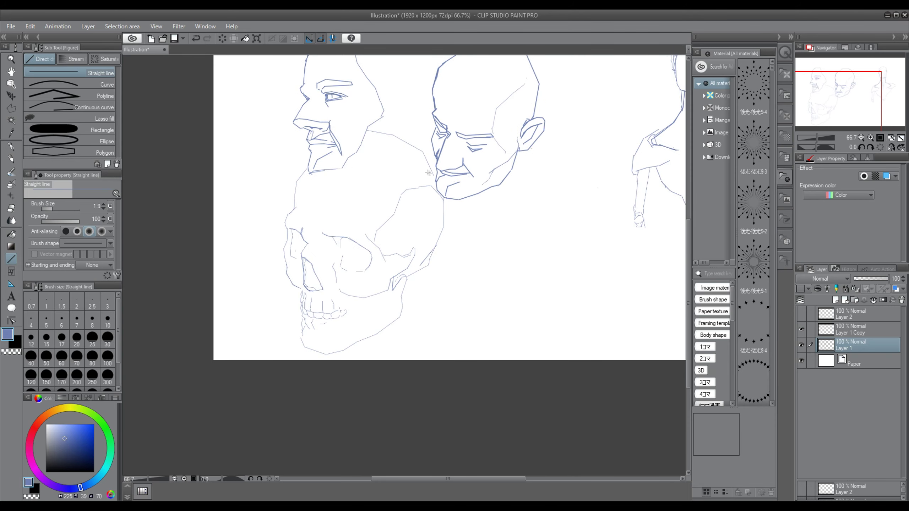
# Erase the duplicate line along the cranium's top outline
pyautogui.scroll(1, 426, 190)
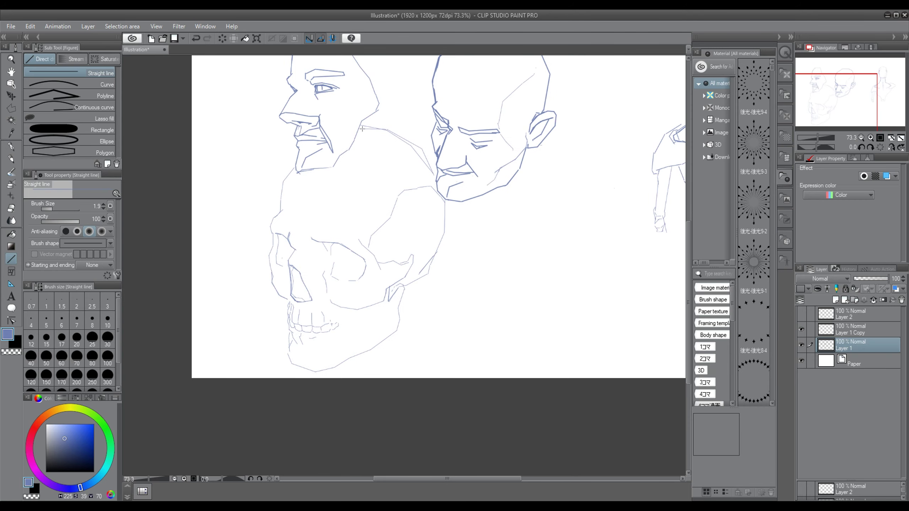
pyautogui.press('e')
pyautogui.scroll(1, 362, 124)
pyautogui.moveTo(438, 174)
pyautogui.mouseDown()
pyautogui.moveTo(422, 146)
pyautogui.moveTo(389, 128)
pyautogui.mouseUp()
pyautogui.scroll(-2, 415, 134)
pyautogui.scroll(2, 437, 225)
# Select the far cheek's outer contour with a polyline selection, transform it inward toward the nasal opening and deselect it
pyautogui.press('u')
pyautogui.scroll(3, 308, 288)
pyautogui.press('m')
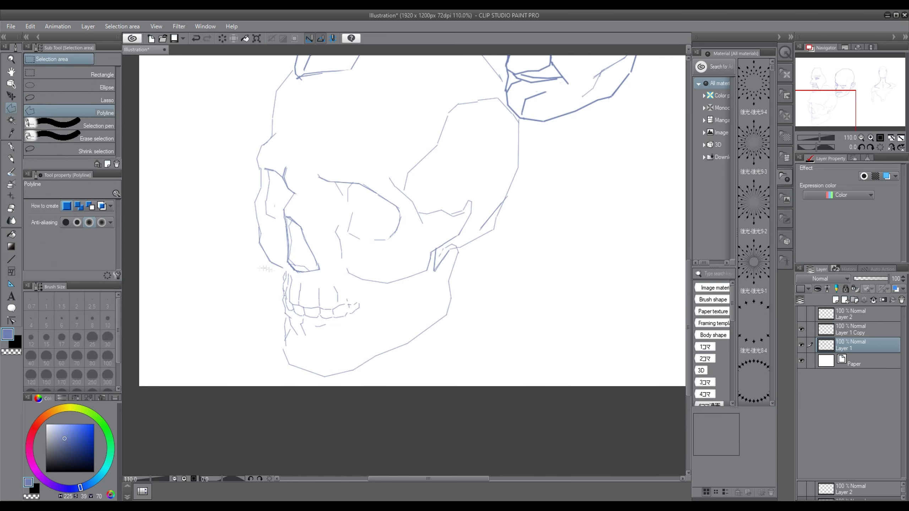
pyautogui.click(286, 267)
pyautogui.click(253, 194)
pyautogui.click(250, 244)
pyautogui.click(267, 271)
pyautogui.doubleClick(285, 271)
pyautogui.hotkey('ctrl', 't')
pyautogui.moveTo(285, 272); pyautogui.dragTo(276, 236)
pyautogui.click(251, 279)
pyautogui.click(188, 278)
pyautogui.press('u')
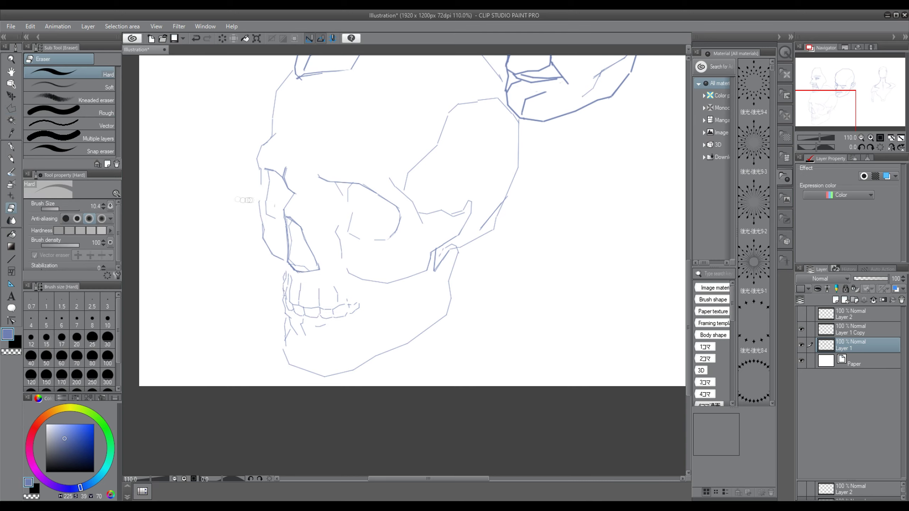
# Select the teeth with a polyline selection, scale them down slightly, move them up toward the nasal opening and deselect them
pyautogui.press('m')
pyautogui.scroll(-3, 229, 257)
pyautogui.scroll(4, 254, 264)
pyautogui.click(278, 239)
pyautogui.click(272, 257)
pyautogui.click(280, 294)
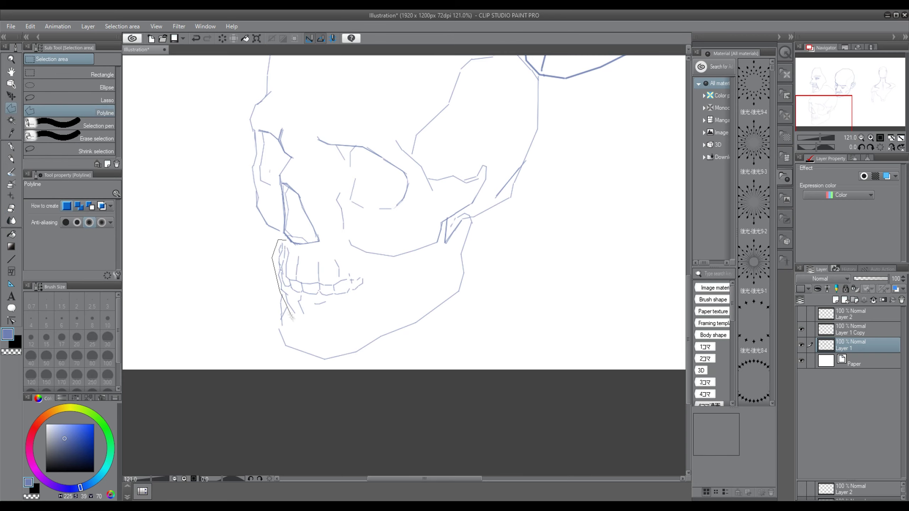
pyautogui.click(295, 322)
pyautogui.click(368, 296)
pyautogui.click(377, 276)
pyautogui.doubleClick(310, 247)
pyautogui.click(377, 336)
pyautogui.moveTo(377, 322); pyautogui.dragTo(371, 316)
pyautogui.moveTo(353, 289); pyautogui.dragTo(357, 284)
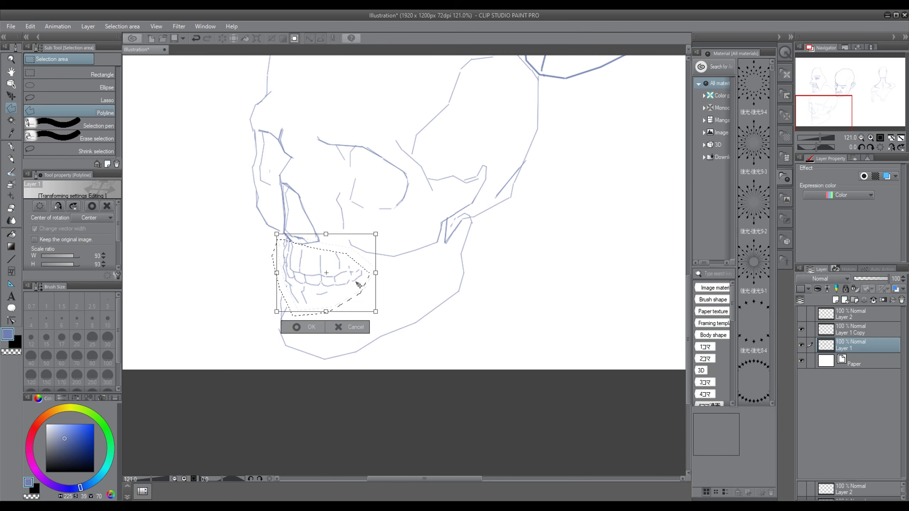
pyautogui.moveTo(388, 316); pyautogui.dragTo(360, 294)
pyautogui.click(310, 328)
pyautogui.click(248, 328)
# Erase the lower jaw outline, the jaw joint and the skull base line behind it
pyautogui.scroll(-4, 254, 330)
pyautogui.scroll(2, 256, 331)
pyautogui.press('e')
pyautogui.moveTo(277, 302)
pyautogui.mouseDown()
pyautogui.moveTo(288, 347)
pyautogui.moveTo(332, 353)
pyautogui.moveTo(360, 335)
pyautogui.mouseUp()
pyautogui.scroll(5, 453, 266)
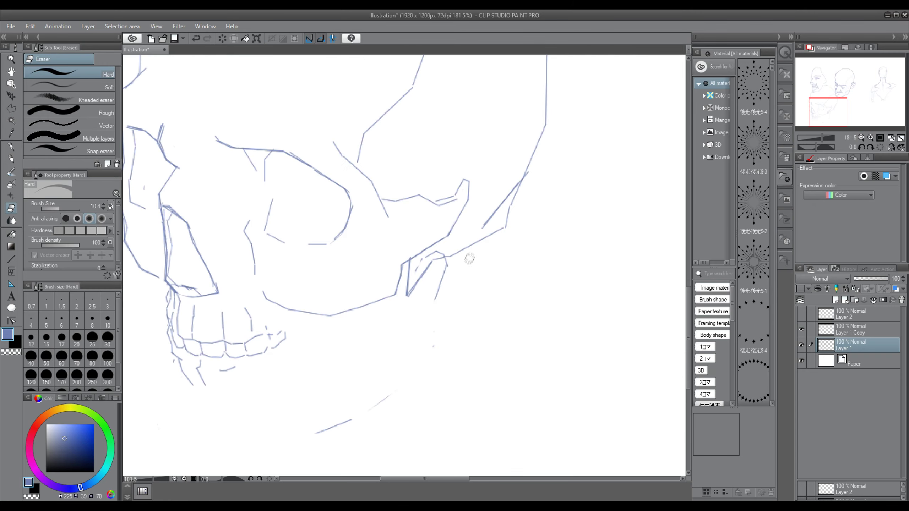
pyautogui.moveTo(418, 263); pyautogui.dragTo(408, 294)
pyautogui.moveTo(447, 258)
pyautogui.mouseDown()
pyautogui.moveTo(436, 300)
pyautogui.moveTo(510, 208)
pyautogui.mouseUp()
pyautogui.moveTo(341, 423)
pyautogui.mouseDown()
pyautogui.moveTo(317, 434)
pyautogui.moveTo(389, 396)
pyautogui.mouseUp()
pyautogui.scroll(-6, 287, 400)
# Redraw the lower jaw with straight lines from the chin to the jaw joint, including the inner edge beneath the cheekbone
pyautogui.press('u')
pyautogui.scroll(1, 226, 374)
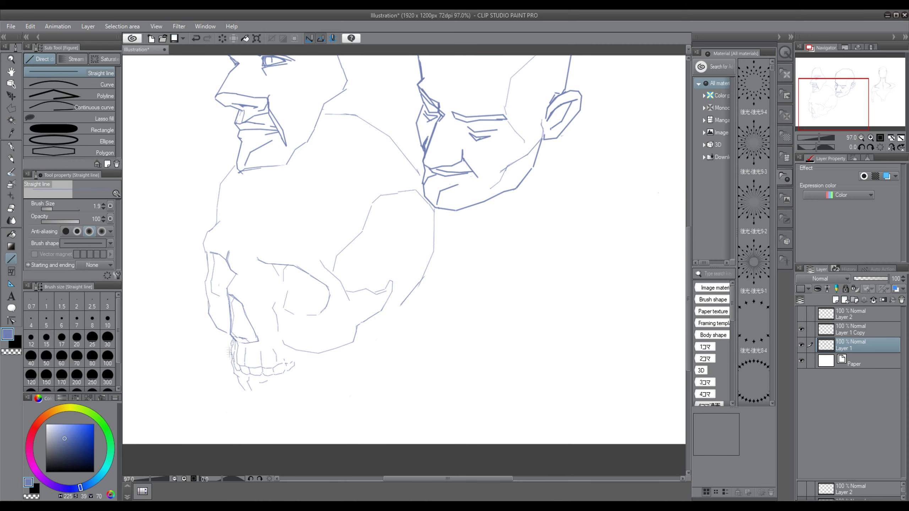
pyautogui.moveTo(227, 389); pyautogui.dragTo(230, 393)
pyautogui.moveTo(246, 423)
pyautogui.mouseDown()
pyautogui.moveTo(324, 406)
pyautogui.moveTo(388, 362)
pyautogui.moveTo(388, 306)
pyautogui.mouseUp()
pyautogui.moveTo(388, 306); pyautogui.dragTo(384, 306)
pyautogui.moveTo(368, 319); pyautogui.dragTo(358, 354)
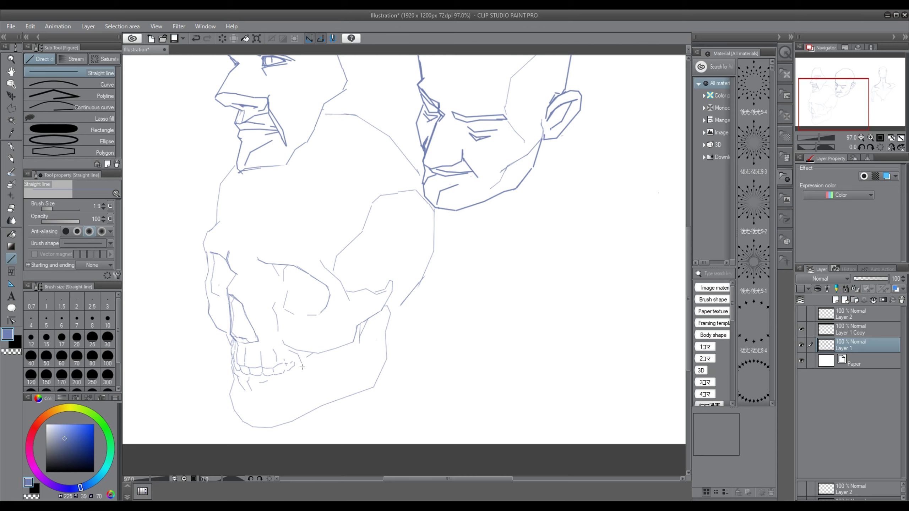
# Redraw the cheekbone's lower edge and add a small angular shape beneath it, behind the teeth
pyautogui.hotkey('ctrl', 'z')
pyautogui.moveTo(282, 340)
pyautogui.mouseDown()
pyautogui.moveTo(318, 353)
pyautogui.moveTo(342, 347)
pyautogui.mouseUp()
pyautogui.scroll(-2, 353, 353)
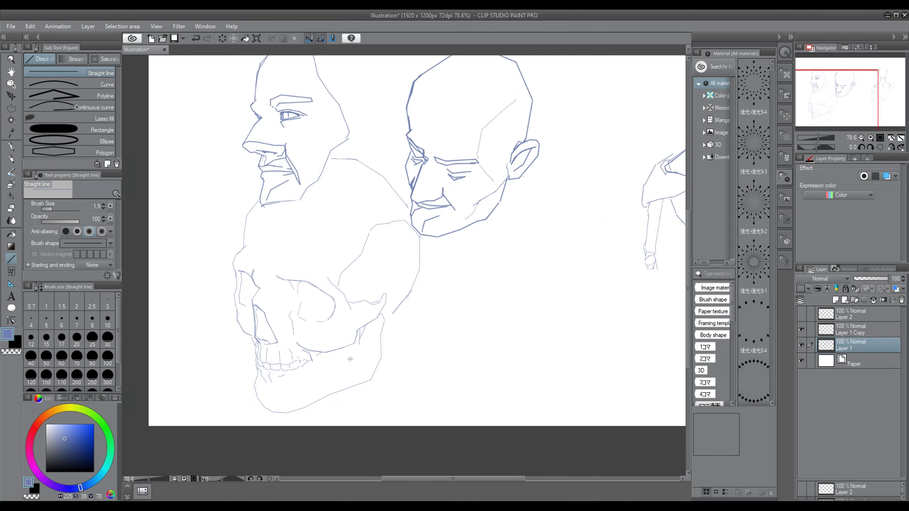
pyautogui.scroll(2, 347, 361)
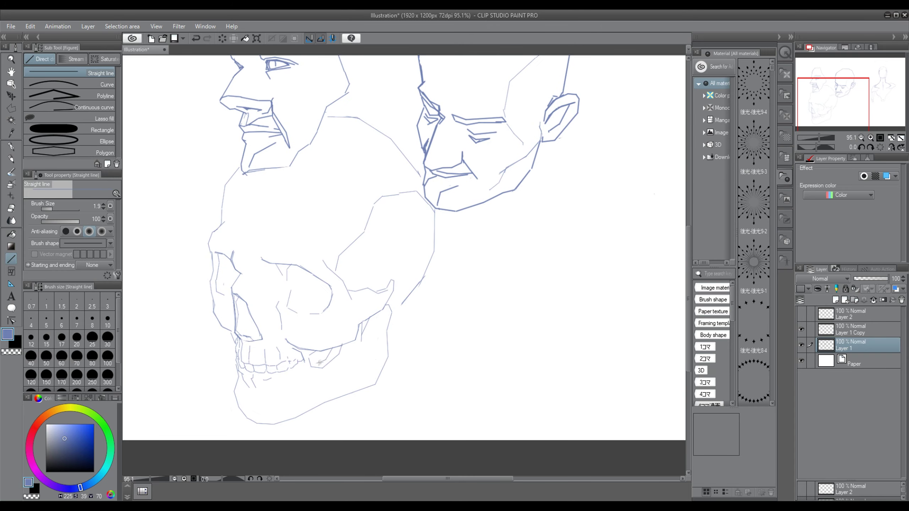
# Draw the chin's plane lines below the lower teeth and erase a short stretch of the jaw's lower edge
pyautogui.scroll(-4, 322, 364)
pyautogui.press('e')
pyautogui.scroll(3, 374, 367)
pyautogui.press('u')
pyautogui.moveTo(295, 371); pyautogui.dragTo(288, 387)
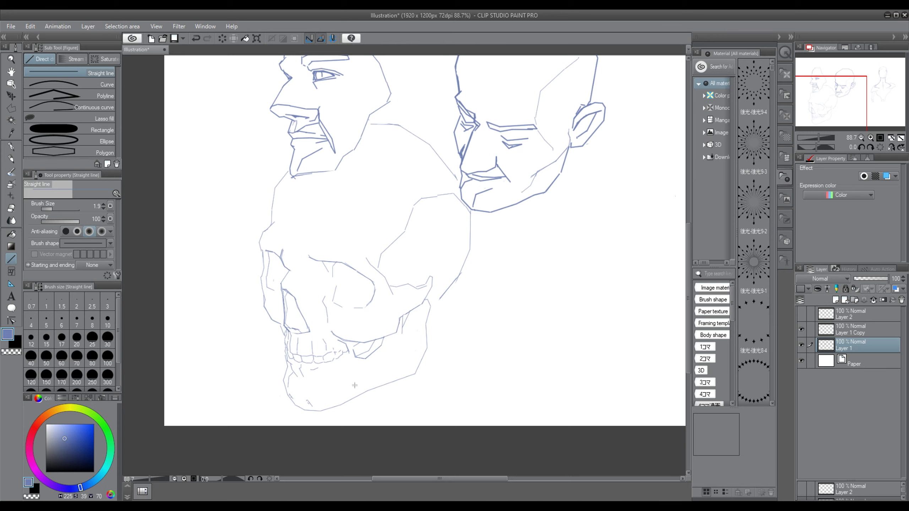
pyautogui.scroll(1, 355, 385)
pyautogui.press('e')
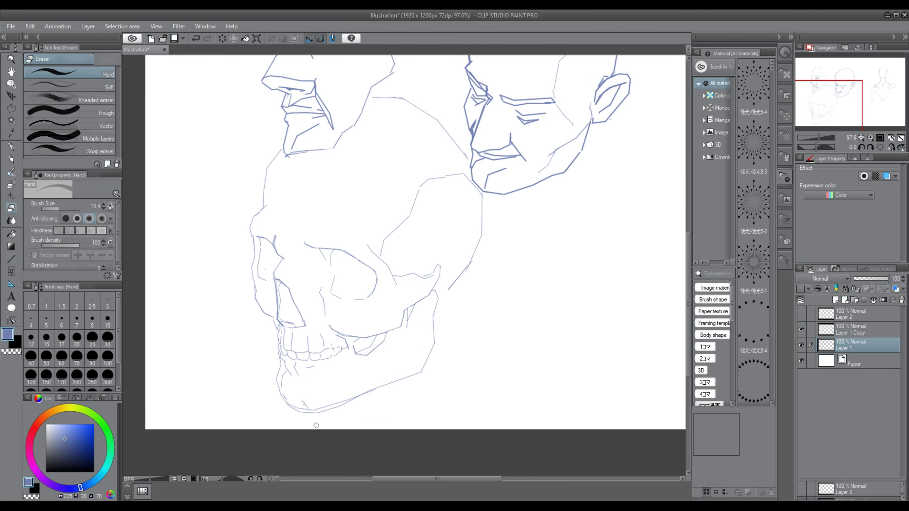
pyautogui.scroll(-3, 358, 405)
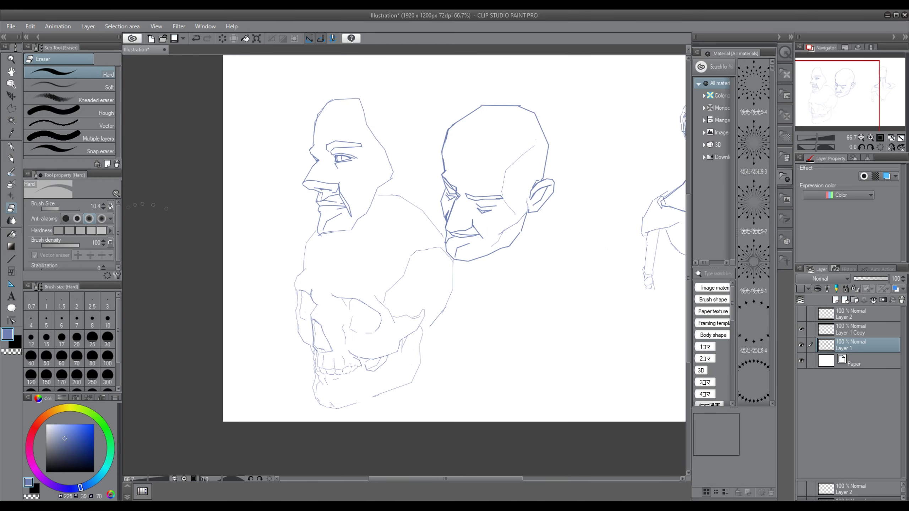
# Erase the loose lower end of the skull's back and draw a small squared bony process behind the jaw joint
pyautogui.click(11, 259)
pyautogui.scroll(-3, 451, 270)
pyautogui.scroll(5, 442, 304)
pyautogui.press('e')
pyautogui.scroll(-3, 440, 265)
pyautogui.moveTo(435, 315)
pyautogui.mouseDown()
pyautogui.moveTo(459, 253)
pyautogui.moveTo(445, 290)
pyautogui.mouseUp()
pyautogui.press('u')
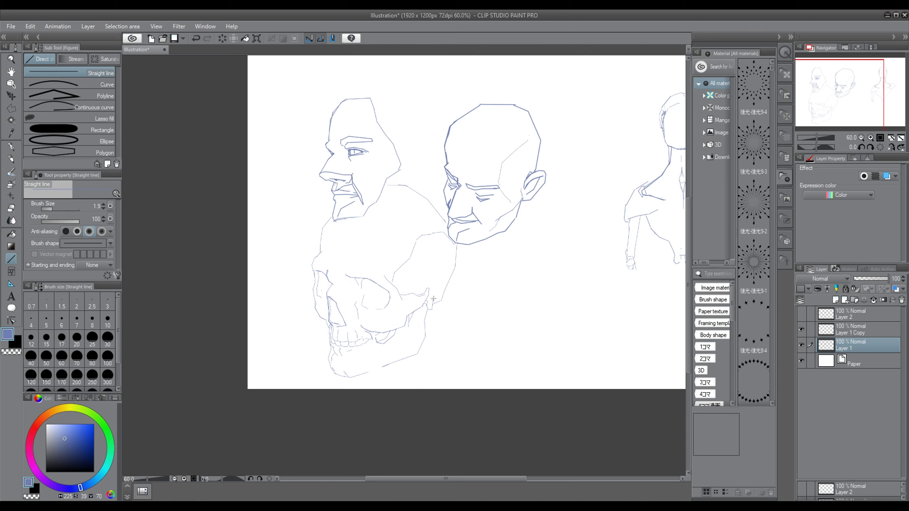
pyautogui.scroll(4, 318, 256)
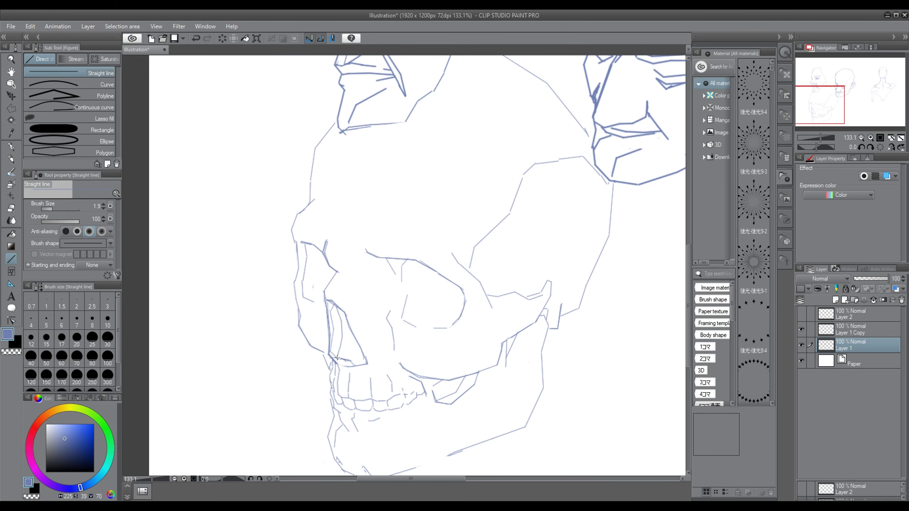
# Erase the far eye socket's inner lines and redraw its inner edge with a 0.9 straight line
pyautogui.scroll(-2, 340, 337)
pyautogui.scroll(6, 339, 383)
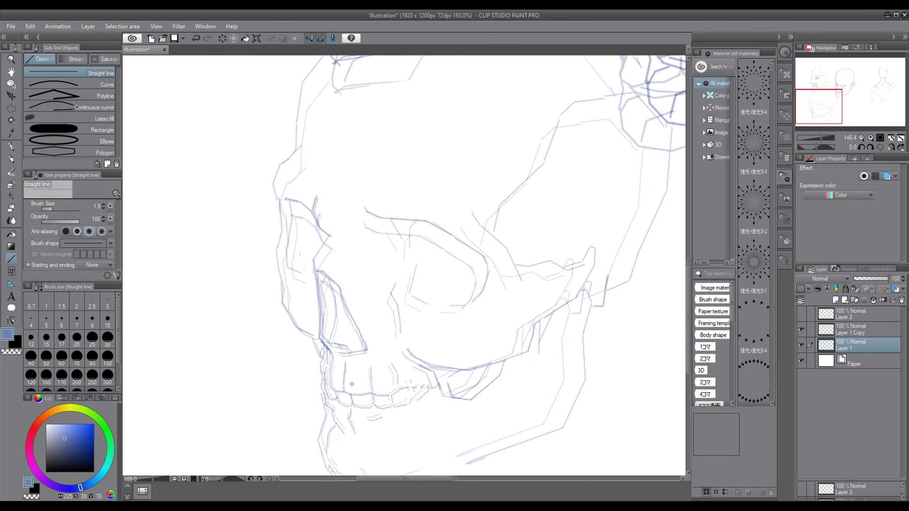
pyautogui.scroll(-6, 367, 383)
pyautogui.scroll(-1, 368, 382)
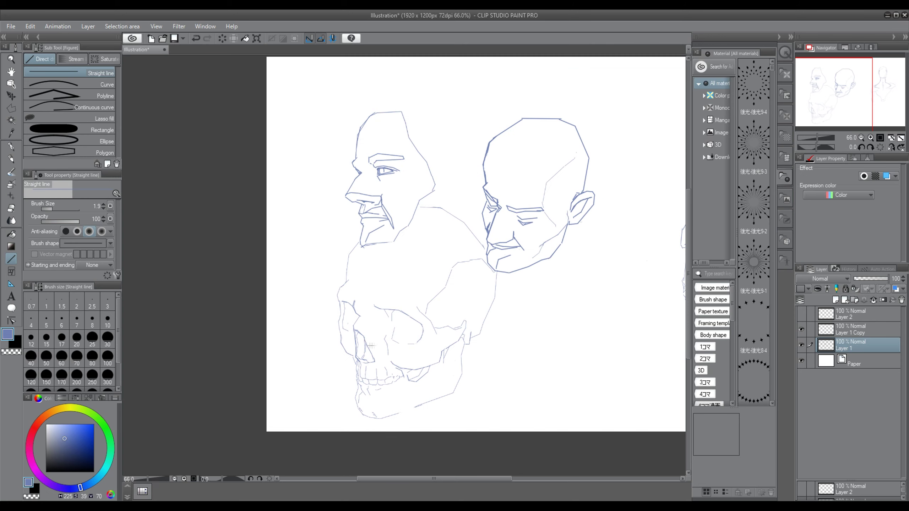
pyautogui.press('e')
pyautogui.scroll(3, 356, 354)
pyautogui.moveTo(339, 334); pyautogui.dragTo(344, 388)
pyautogui.press('u')
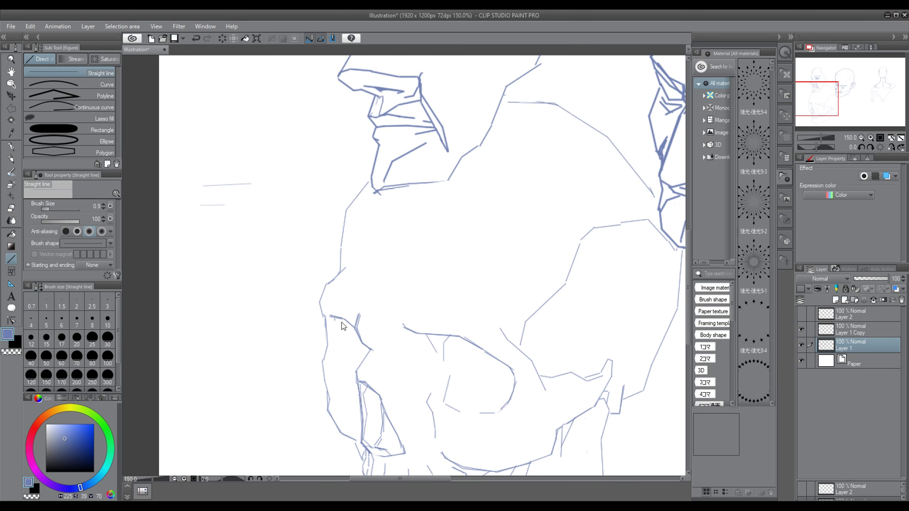
pyautogui.moveTo(339, 321); pyautogui.dragTo(343, 374)
pyautogui.scroll(-4, 353, 395)
pyautogui.scroll(2, 365, 379)
pyautogui.scroll(-2, 372, 370)
pyautogui.scroll(1, 375, 368)
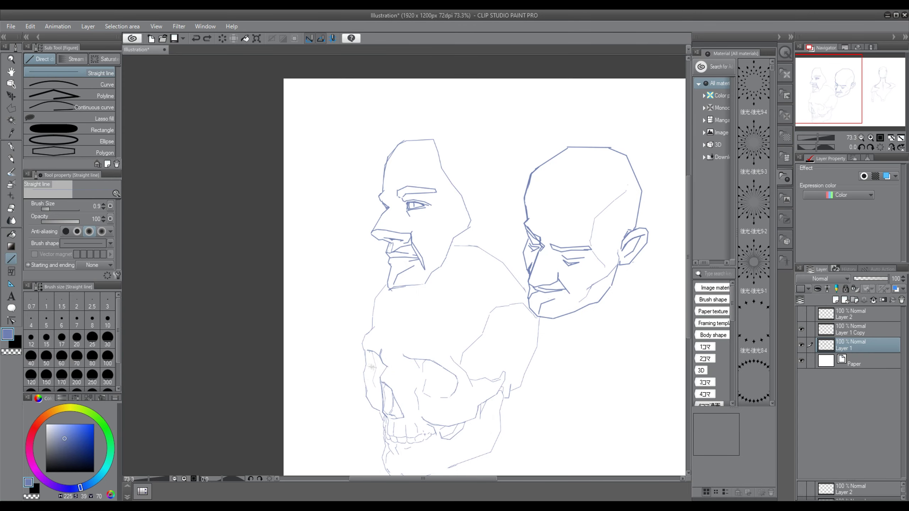
# Erase the forehead, brow and far cheek contour along the skull's front with a 65.2 hard eraser
pyautogui.press('e')
pyautogui.moveTo(367, 407); pyautogui.dragTo(373, 288)
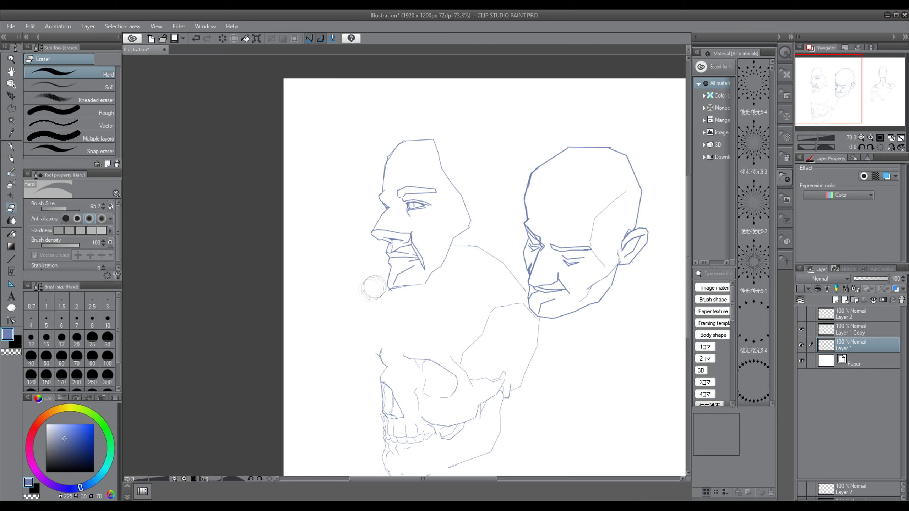
pyautogui.scroll(-2, 314, 325)
# Redraw the forehead, brow and far cheek contour with thin 0.9 straight lines
pyautogui.press('u')
pyautogui.scroll(2, 325, 344)
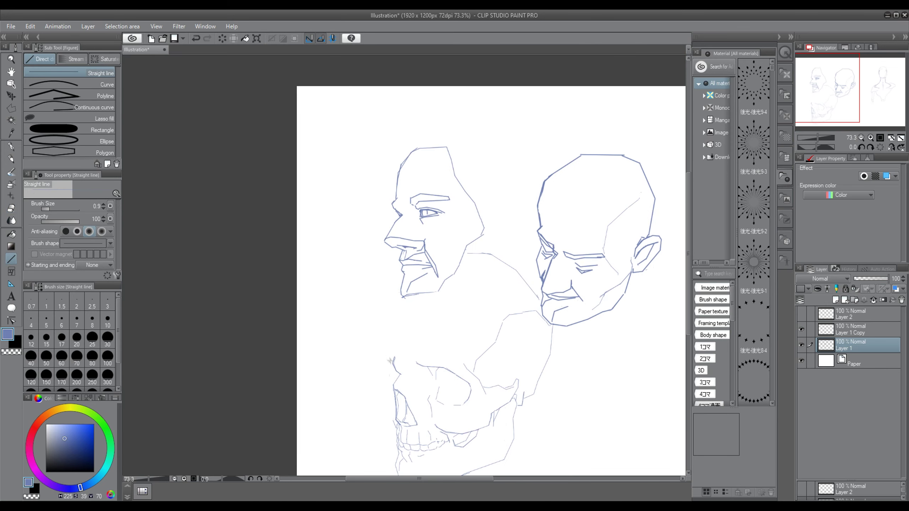
pyautogui.scroll(-2, 390, 360)
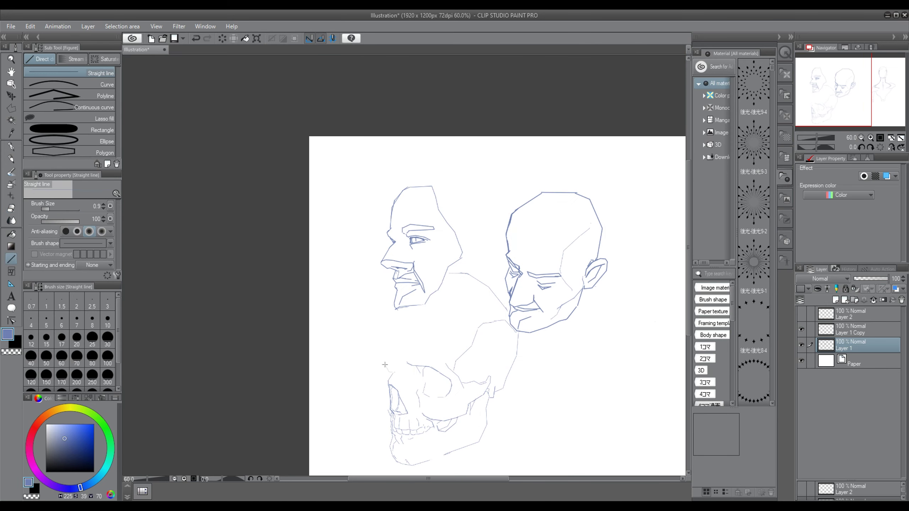
pyautogui.scroll(3, 387, 315)
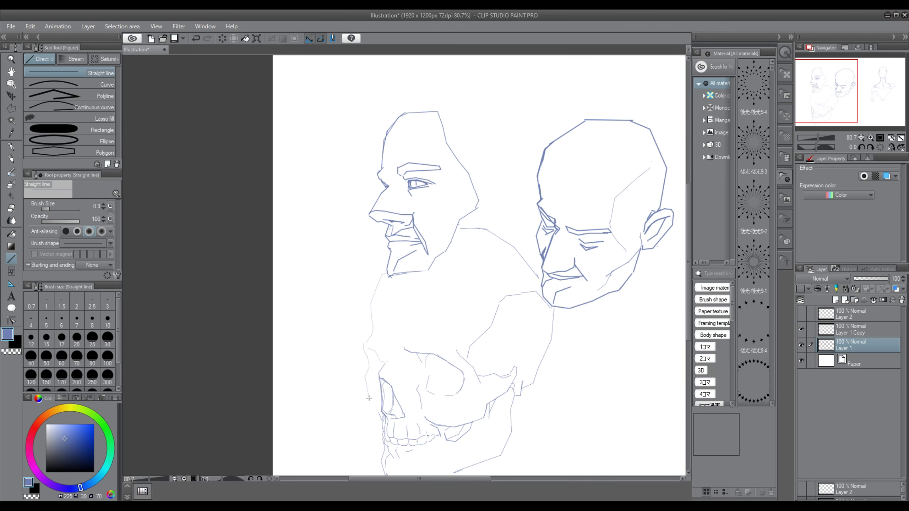
pyautogui.scroll(-1, 365, 385)
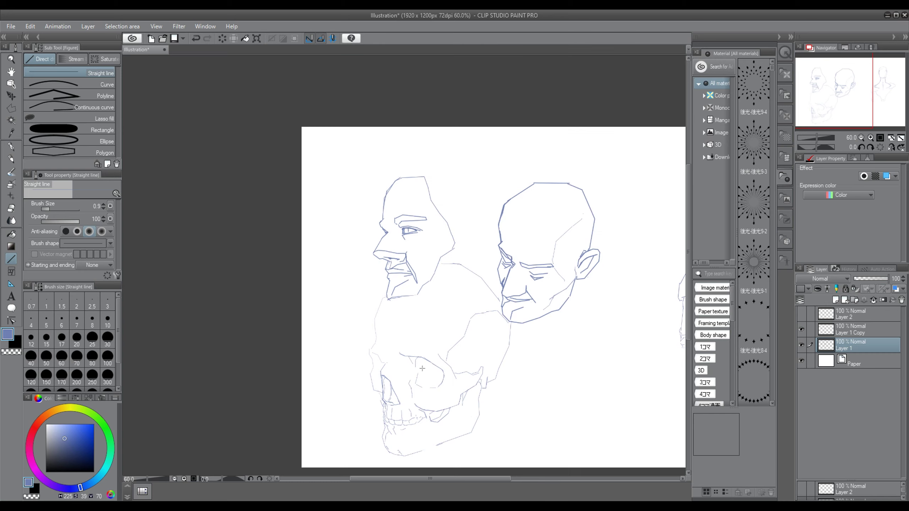
# Try linking the skull's far brow to its nasal opening with short 0.9 straight lines, and erase them again
pyautogui.scroll(4, 366, 383)
pyautogui.press('e')
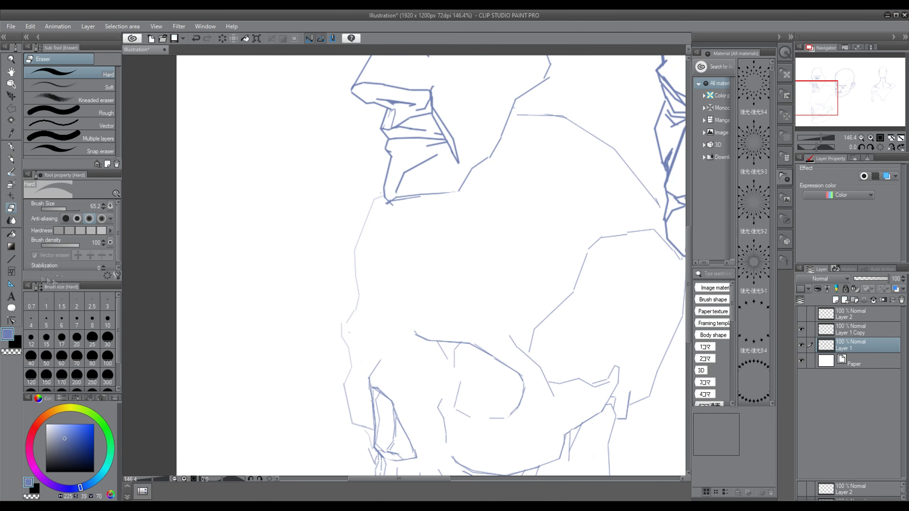
pyautogui.press('u')
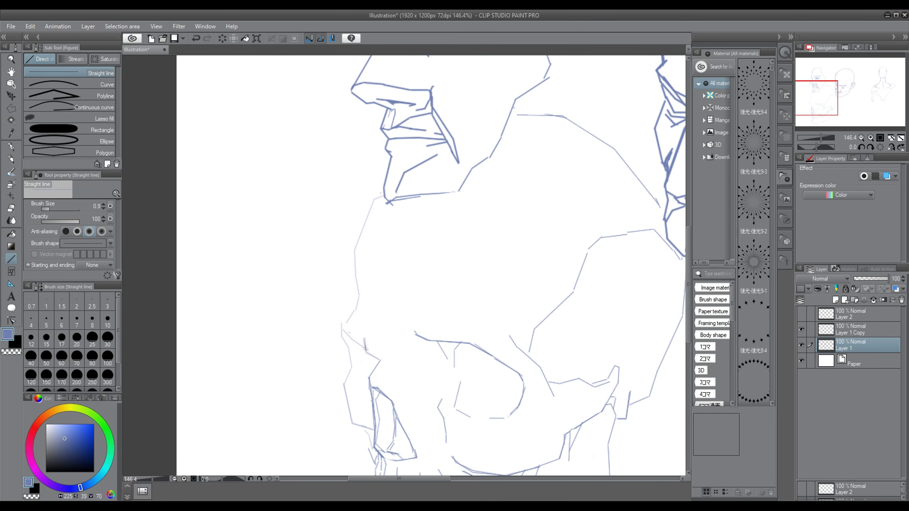
pyautogui.scroll(-2, 365, 343)
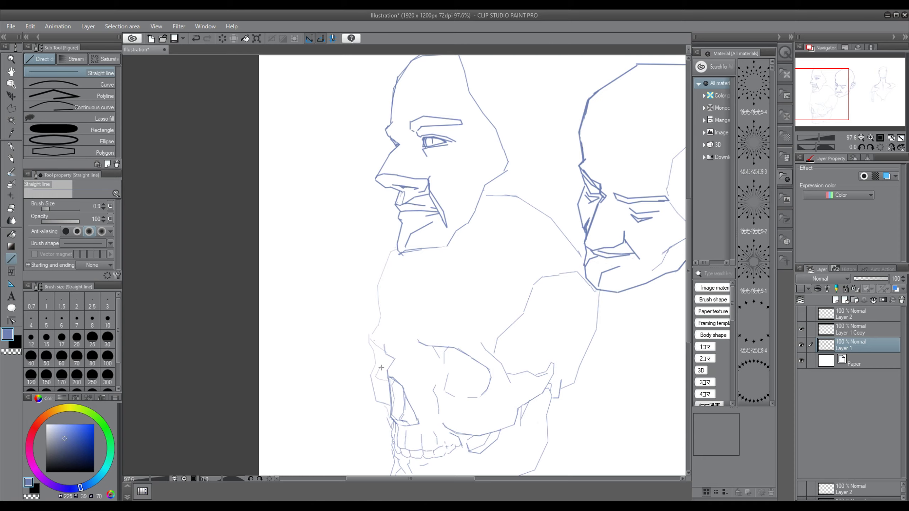
pyautogui.scroll(-2, 380, 349)
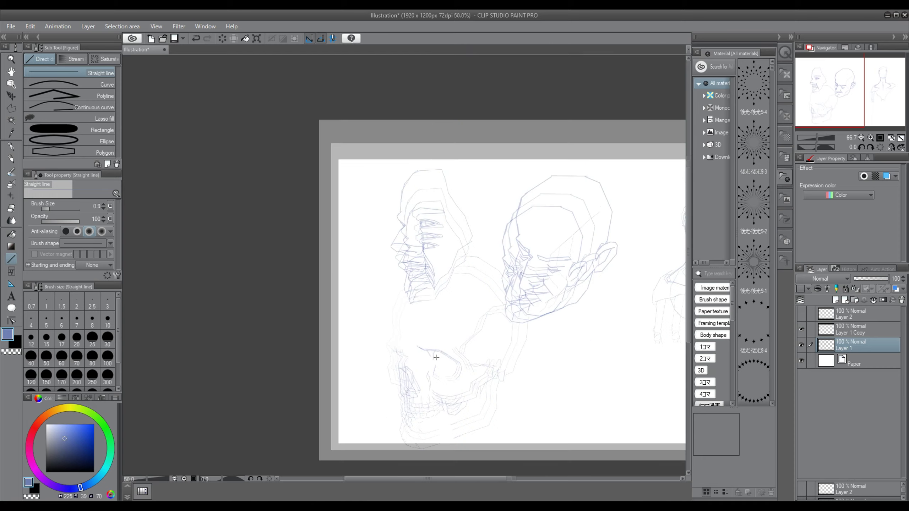
pyautogui.scroll(4, 394, 356)
pyautogui.scroll(-4, 405, 342)
pyautogui.press('e')
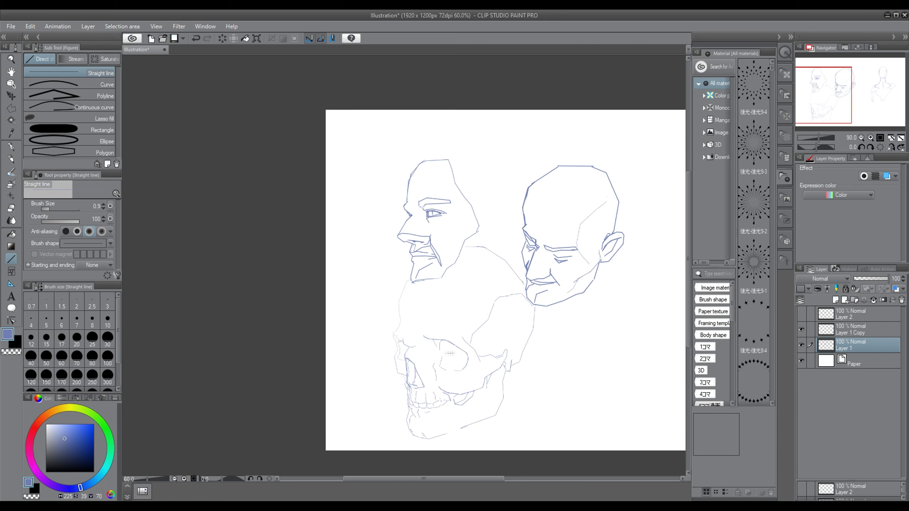
pyautogui.scroll(3, 381, 331)
pyautogui.scroll(-3, 338, 304)
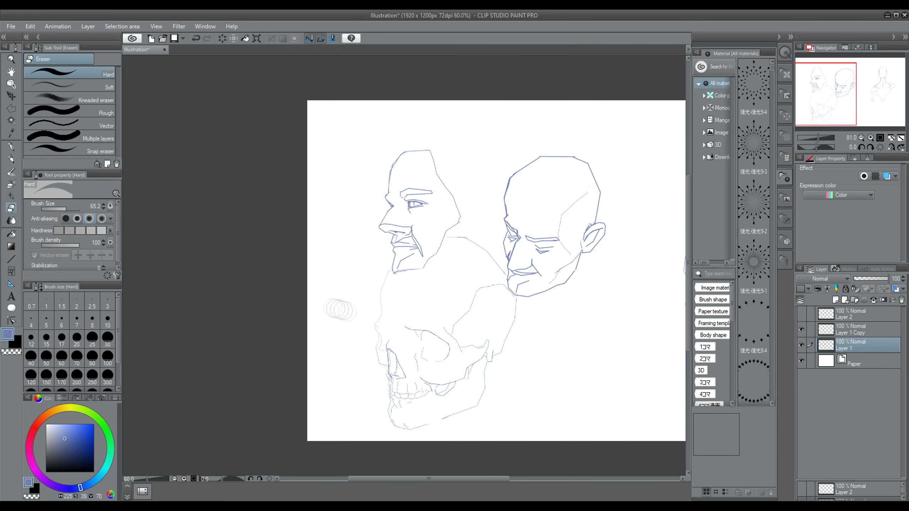
# Redraw the far eye socket's inner rim and the angular nose bridge contour with a 1.3 straight line
pyautogui.click(11, 259)
pyautogui.moveTo(325, 207); pyautogui.dragTo(355, 202)
pyautogui.scroll(1, 232, 237)
pyautogui.scroll(7, 388, 377)
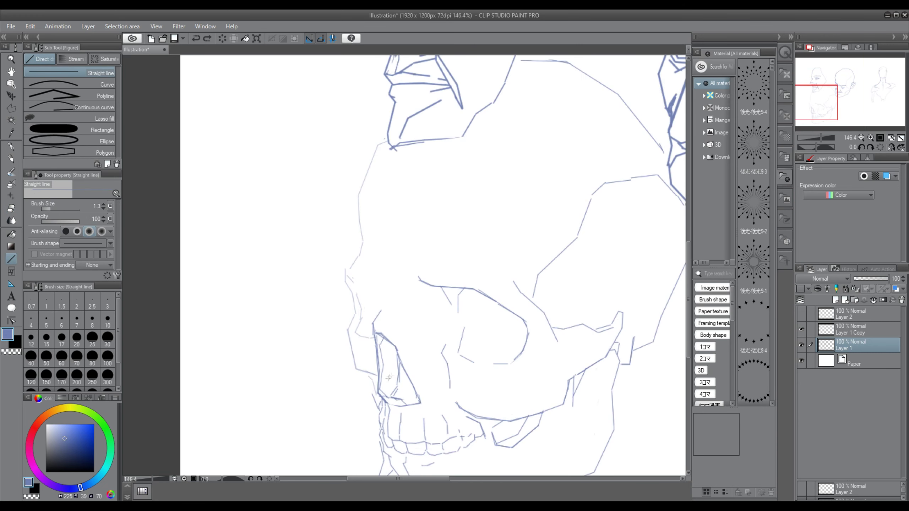
pyautogui.moveTo(354, 334); pyautogui.dragTo(356, 334)
pyautogui.scroll(-1, 392, 291)
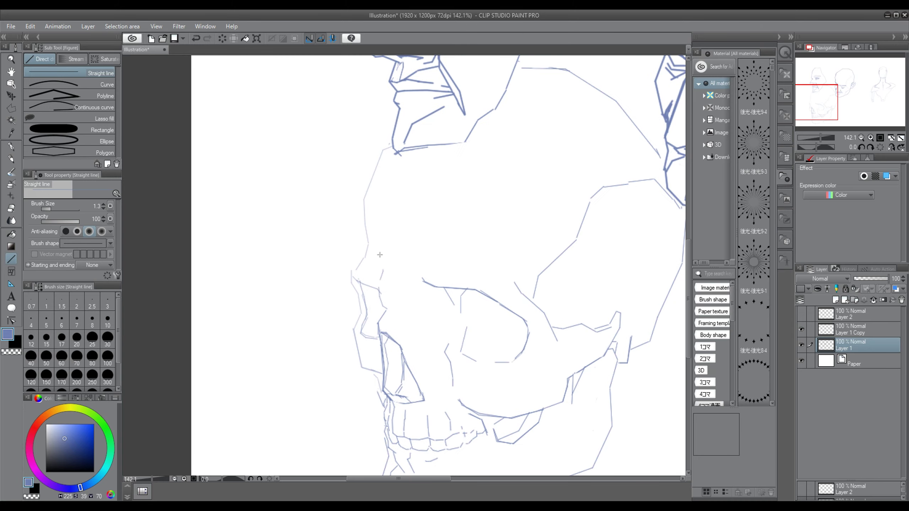
pyautogui.scroll(1, 380, 272)
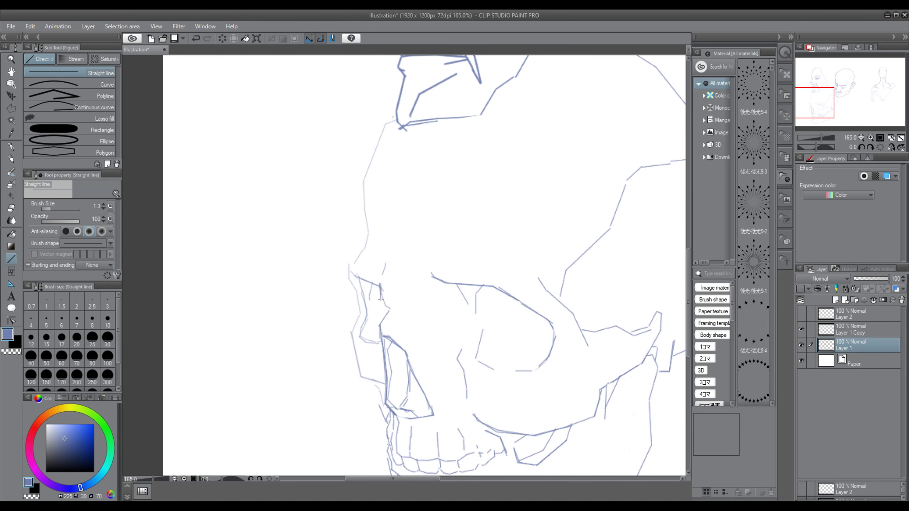
# Add short straight lines beside the skull's nose bridge and trim them with a 7.2 hard eraser
pyautogui.scroll(-5, 450, 278)
pyautogui.scroll(5, 421, 271)
pyautogui.moveTo(394, 282); pyautogui.dragTo(411, 250)
pyautogui.moveTo(411, 250); pyautogui.dragTo(444, 177)
pyautogui.scroll(-1, 410, 229)
pyautogui.press('e')
pyautogui.click(57, 209)
pyautogui.moveTo(403, 254); pyautogui.dragTo(411, 236)
pyautogui.scroll(-6, 411, 236)
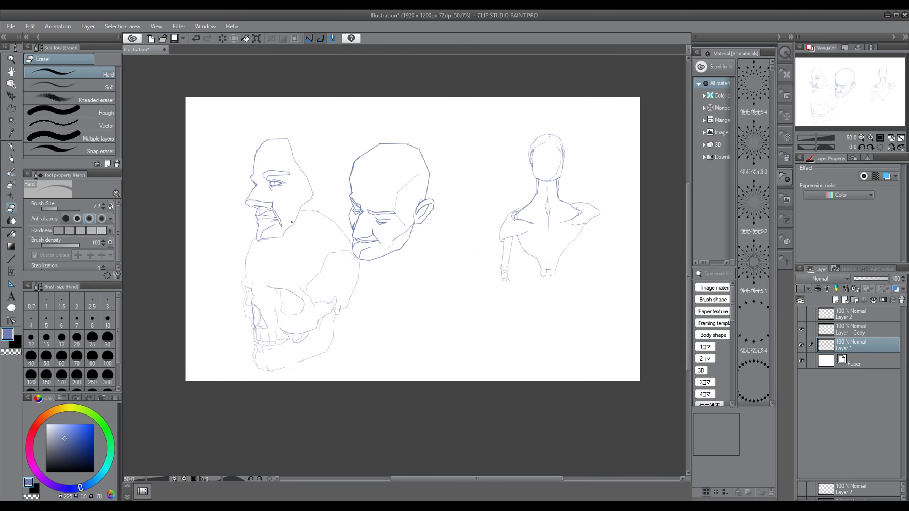
pyautogui.press('u')
pyautogui.scroll(1, 399, 233)
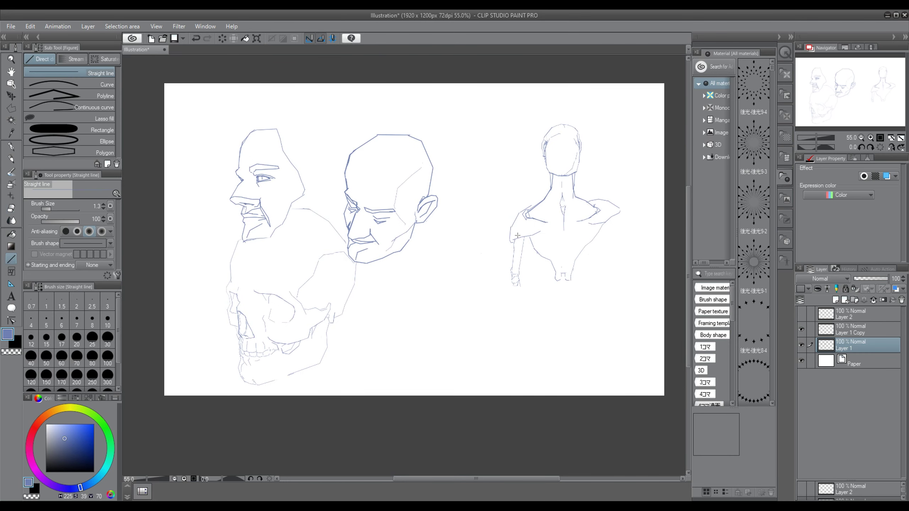
pyautogui.moveTo(616, 251); pyautogui.dragTo(632, 246)
pyautogui.moveTo(617, 244); pyautogui.dragTo(630, 267)
pyautogui.hotkey('ctrl', 'z')
pyautogui.hotkey('ctrl', 'z')
# Start a new angular study below and right of the second head with a stepped upper edge and long descending 1.3 straight lines
pyautogui.scroll(1, 388, 290)
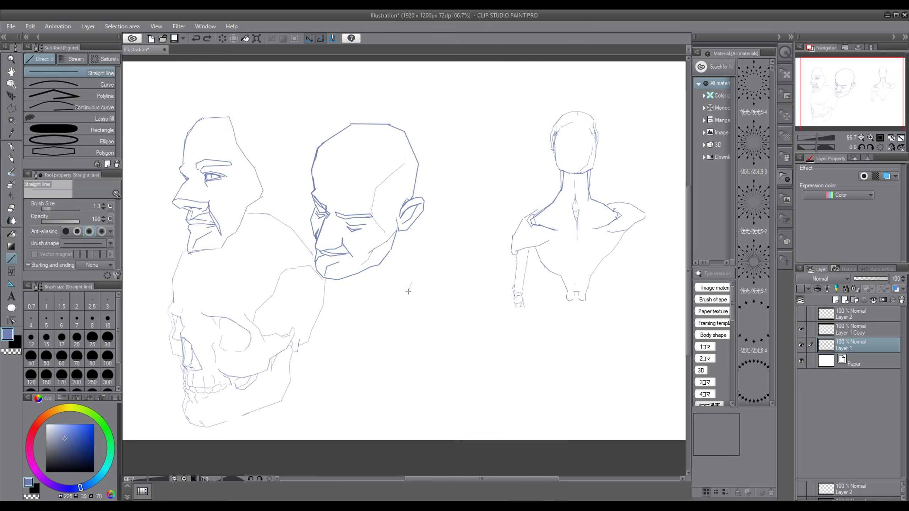
pyautogui.moveTo(415, 281); pyautogui.dragTo(423, 287)
pyautogui.moveTo(462, 304); pyautogui.dragTo(447, 331)
pyautogui.hotkey('ctrl', 'z')
pyautogui.hotkey('ctrl', 'z')
# Sketch a narrow double-lined arch to the left of the new study with straight lines, trimming it with the eraser
pyautogui.moveTo(400, 304); pyautogui.dragTo(388, 307)
pyautogui.moveTo(388, 306); pyautogui.dragTo(370, 318)
pyautogui.press('e')
pyautogui.scroll(2, 374, 319)
pyautogui.moveTo(377, 320); pyautogui.dragTo(367, 330)
pyautogui.scroll(-4, 372, 316)
pyautogui.press('u')
pyautogui.scroll(6, 374, 312)
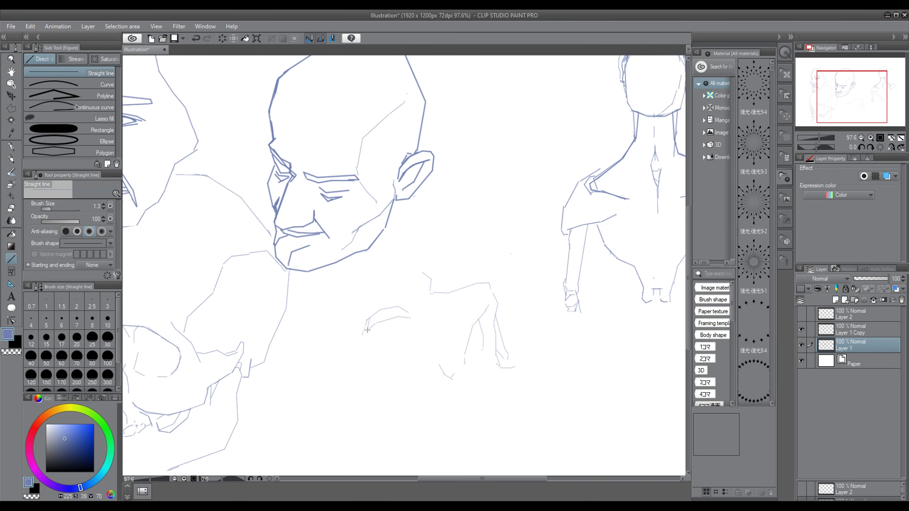
pyautogui.scroll(3, 368, 330)
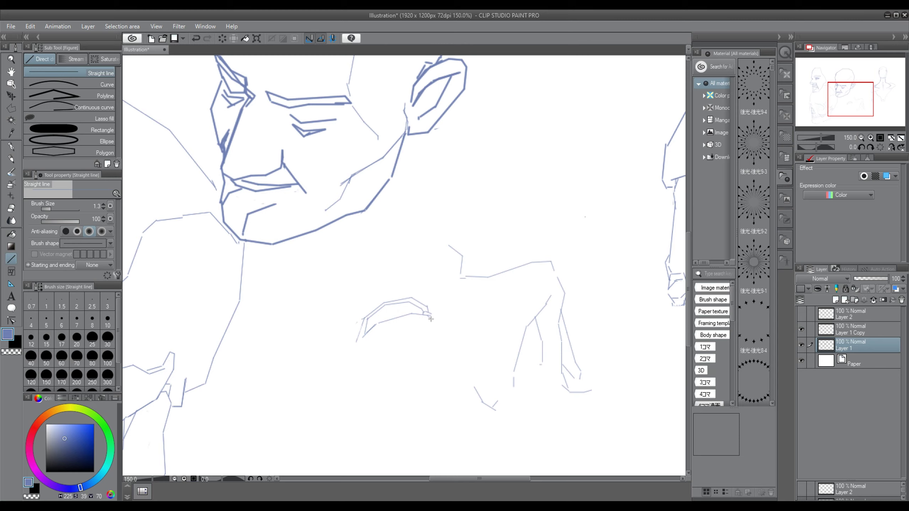
pyautogui.scroll(1, 401, 308)
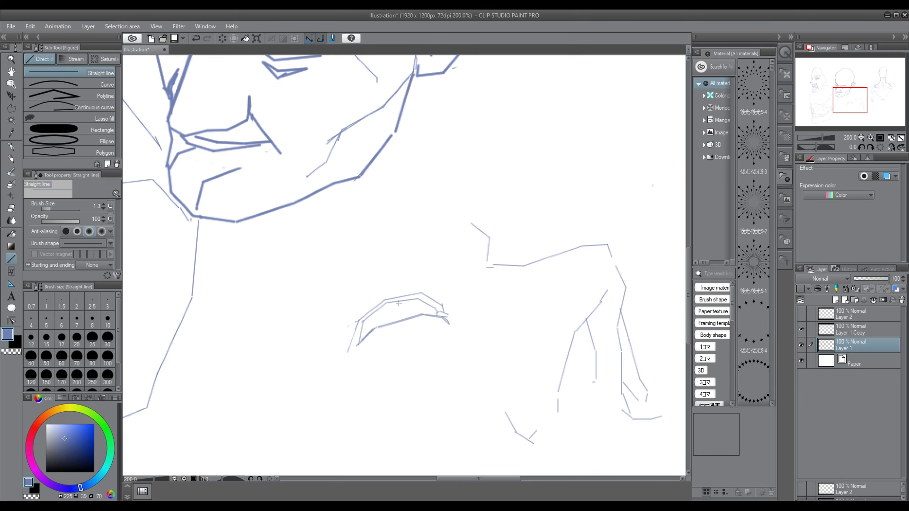
# Add small inner lines to the arch and draw a wider, brow-like angular contour above it
pyautogui.scroll(-2, 415, 298)
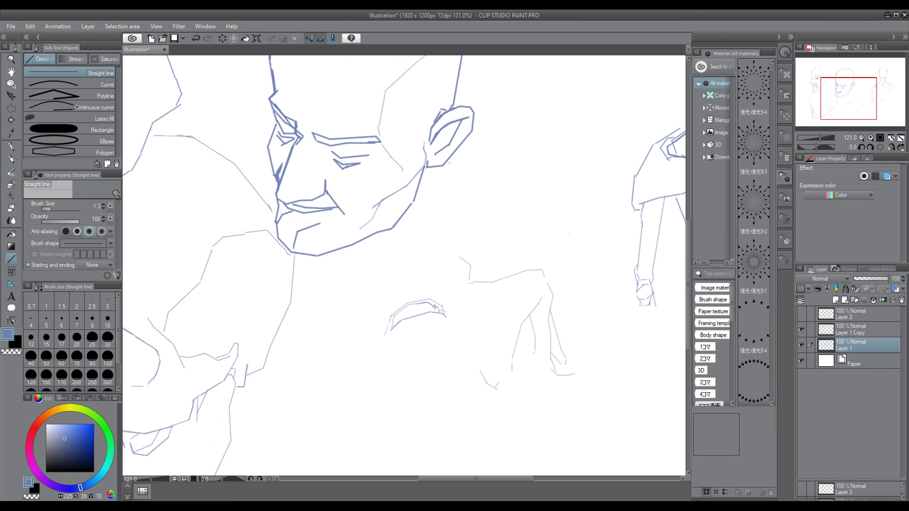
pyautogui.scroll(2, 436, 312)
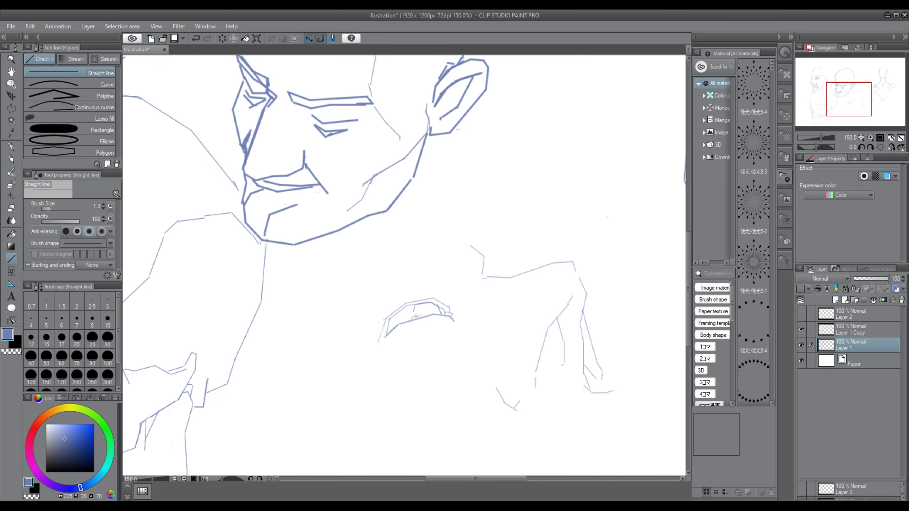
pyautogui.scroll(1, 423, 308)
pyautogui.scroll(-3, 423, 309)
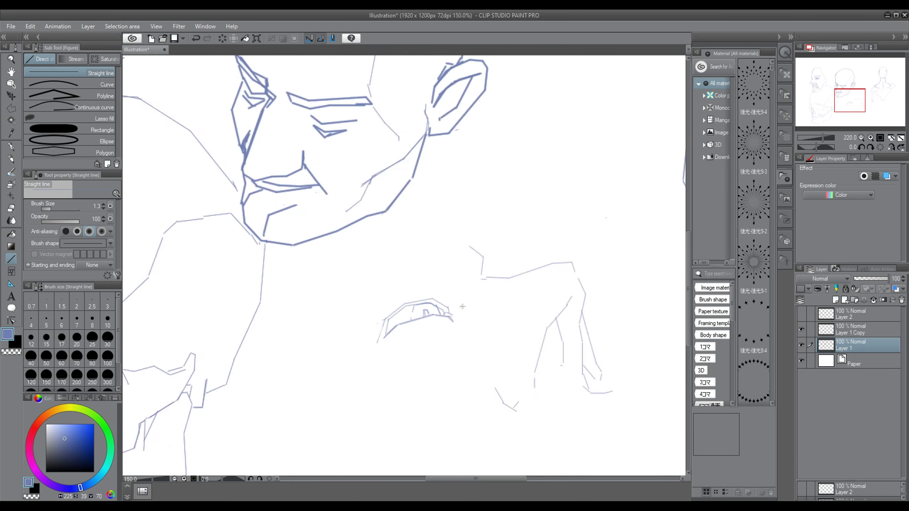
pyautogui.scroll(2, 443, 307)
pyautogui.moveTo(412, 308); pyautogui.dragTo(355, 326)
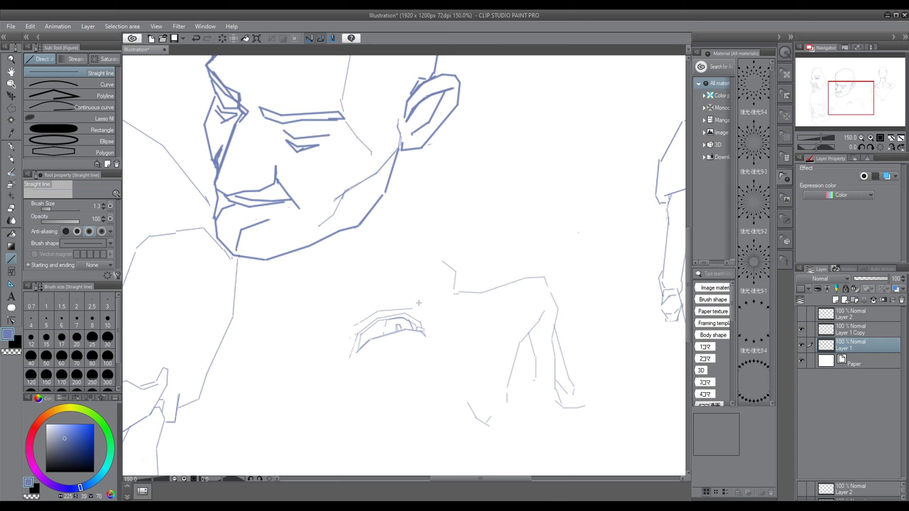
pyautogui.moveTo(429, 276); pyautogui.dragTo(311, 296)
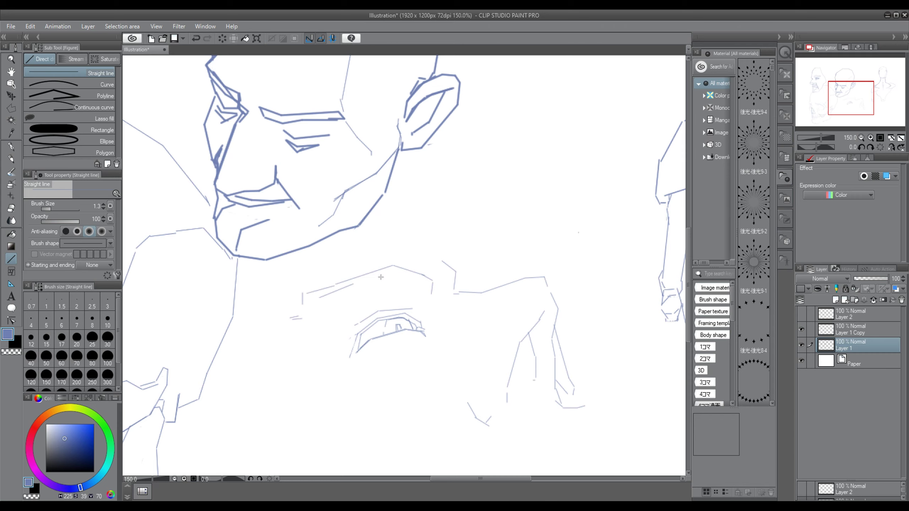
# Undo the last lines around the arch and erase the arch itself with a 57.7 hard eraser
pyautogui.scroll(-4, 468, 298)
pyautogui.scroll(1, 509, 305)
pyautogui.hotkey('ctrl', 'z')
pyautogui.hotkey('ctrl', 'z')
pyautogui.hotkey('ctrl', 'z')
pyautogui.hotkey('ctrl', 'z')
pyautogui.hotkey('ctrl', 'z')
pyautogui.click(11, 208)
pyautogui.click(70, 209)
pyautogui.moveTo(430, 310); pyautogui.dragTo(415, 313)
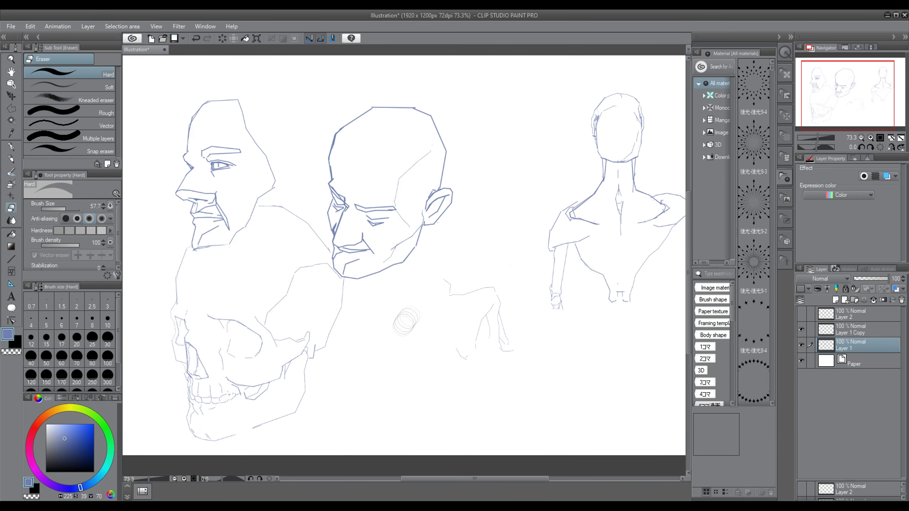
# Draw the study's long tapering lower form reaching down to the left, with a short pointed piece at its right end
pyautogui.click(11, 259)
pyautogui.scroll(1, 471, 421)
pyautogui.moveTo(529, 352); pyautogui.dragTo(508, 353)
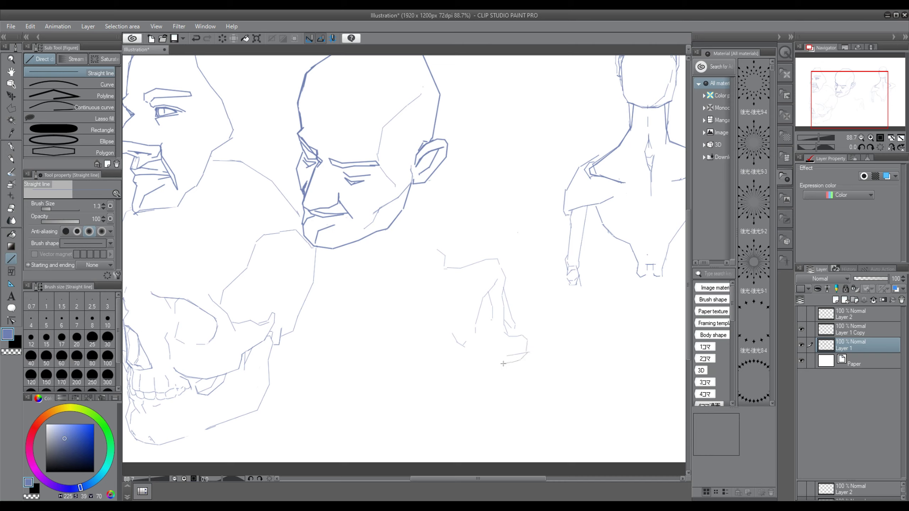
pyautogui.moveTo(503, 362); pyautogui.dragTo(436, 396)
pyautogui.moveTo(494, 333); pyautogui.dragTo(408, 406)
pyautogui.moveTo(528, 381); pyautogui.dragTo(534, 374)
pyautogui.moveTo(528, 380); pyautogui.dragTo(526, 375)
pyautogui.moveTo(526, 375)
pyautogui.mouseDown()
pyautogui.moveTo(516, 367)
pyautogui.moveTo(535, 373)
pyautogui.mouseUp()
pyautogui.scroll(-2, 547, 383)
pyautogui.scroll(3, 548, 383)
# Close the left side of the study's central form and add a short branching piece at its upper left corner
pyautogui.moveTo(495, 249)
pyautogui.mouseDown()
pyautogui.moveTo(459, 274)
pyautogui.moveTo(451, 308)
pyautogui.mouseUp()
pyautogui.moveTo(452, 308); pyautogui.dragTo(442, 318)
pyautogui.scroll(-1, 443, 318)
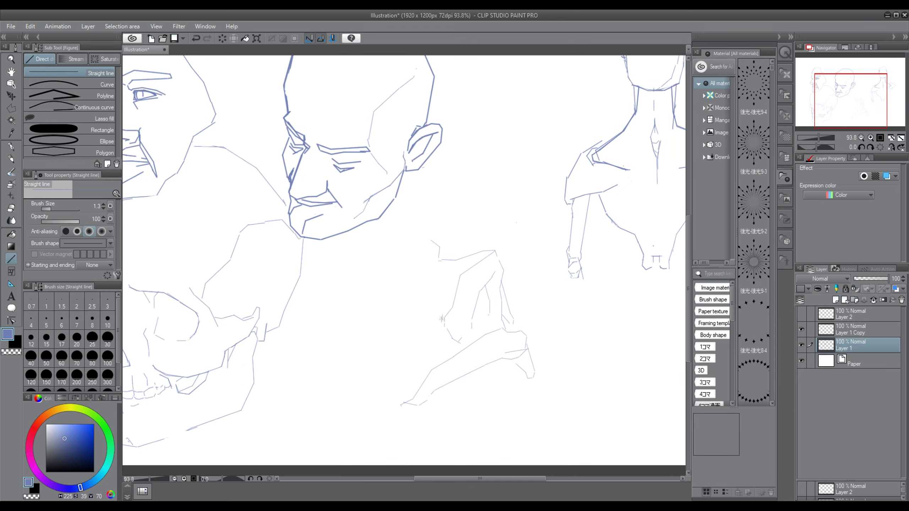
pyautogui.scroll(-1, 444, 332)
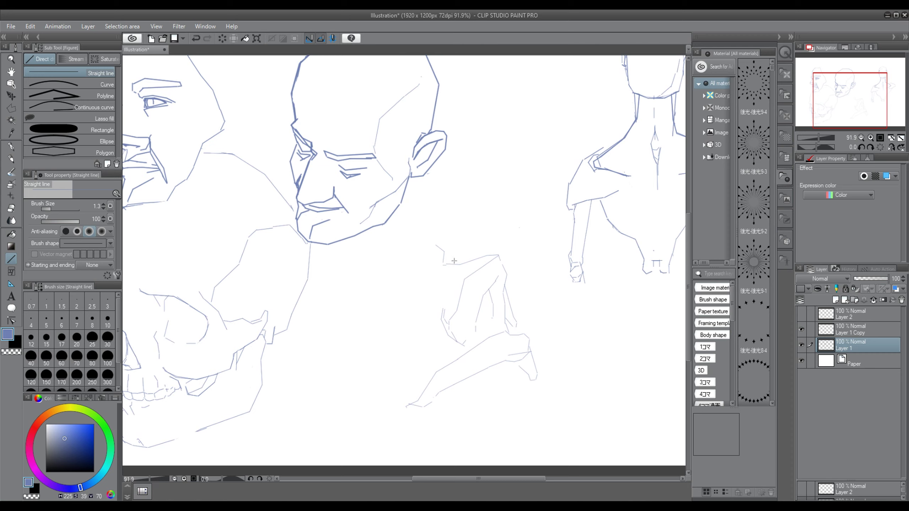
pyautogui.moveTo(436, 256); pyautogui.dragTo(438, 268)
pyautogui.moveTo(438, 267); pyautogui.dragTo(425, 287)
pyautogui.scroll(4, 432, 266)
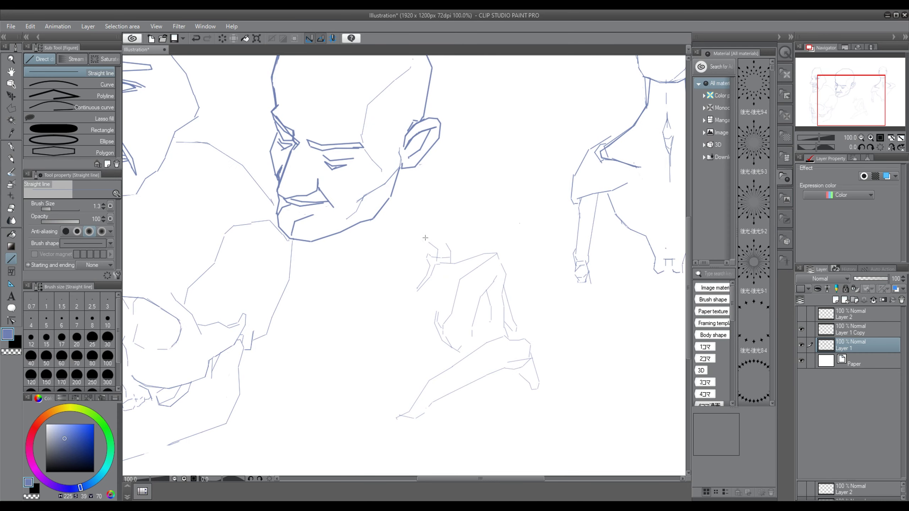
# Draw a long curved, tapering form reaching left from the study's upper joint and a small blocky piece beside the joint
pyautogui.moveTo(416, 252)
pyautogui.mouseDown()
pyautogui.moveTo(390, 250)
pyautogui.moveTo(343, 285)
pyautogui.mouseUp()
pyautogui.moveTo(343, 285)
pyautogui.mouseDown()
pyautogui.moveTo(376, 245)
pyautogui.moveTo(418, 237)
pyautogui.moveTo(432, 241)
pyautogui.moveTo(428, 255)
pyautogui.moveTo(442, 235)
pyautogui.moveTo(472, 242)
pyautogui.mouseUp()
pyautogui.scroll(-2, 430, 255)
pyautogui.scroll(2, 427, 264)
pyautogui.moveTo(471, 243); pyautogui.dragTo(464, 239)
pyautogui.moveTo(464, 239)
pyautogui.mouseDown()
pyautogui.moveTo(452, 239)
pyautogui.moveTo(468, 256)
pyautogui.mouseUp()
pyautogui.scroll(-2, 454, 244)
pyautogui.scroll(2, 465, 244)
pyautogui.hotkey('ctrl', 'z')
pyautogui.scroll(-1, 467, 255)
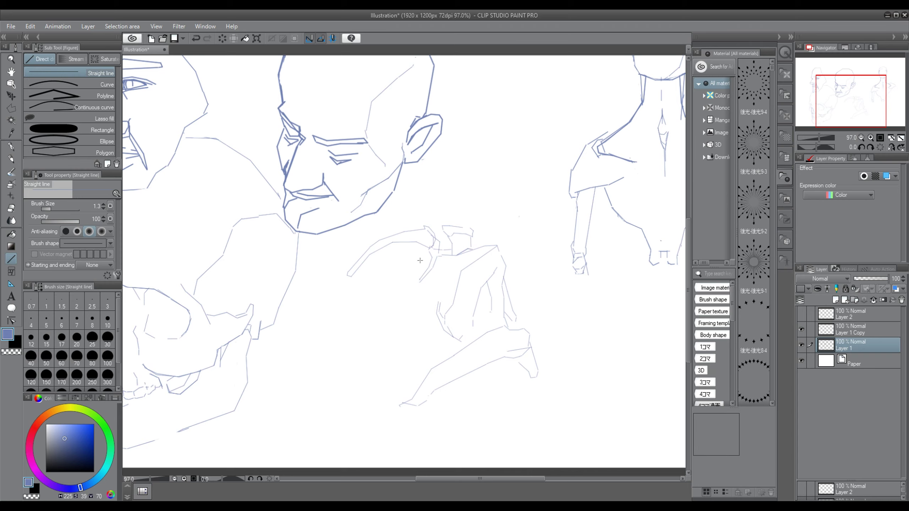
# Outline the upper edge of a second, shorter curved form beneath the long one, undoing the last stroke
pyautogui.moveTo(407, 263); pyautogui.dragTo(362, 281)
pyautogui.scroll(-4, 376, 267)
pyautogui.scroll(4, 418, 264)
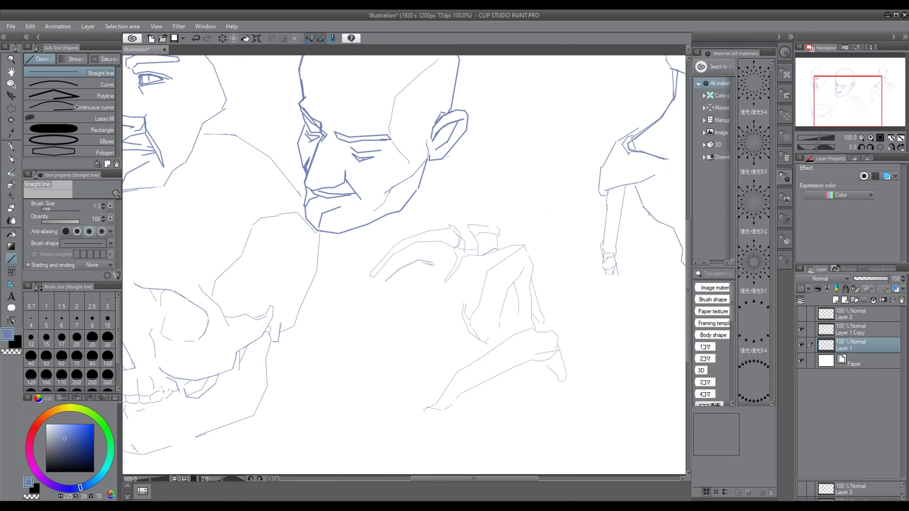
pyautogui.hotkey('ctrl', 'z')
# Finish the shorter curved form with a small squared end and connect it up to the joint with straight lines
pyautogui.moveTo(419, 261)
pyautogui.mouseDown()
pyautogui.moveTo(393, 276)
pyautogui.moveTo(413, 264)
pyautogui.moveTo(428, 271)
pyautogui.mouseUp()
pyautogui.scroll(-1, 444, 255)
pyautogui.scroll(1, 448, 254)
pyautogui.scroll(1, 445, 257)
pyautogui.moveTo(428, 271); pyautogui.dragTo(418, 289)
pyautogui.moveTo(419, 288); pyautogui.dragTo(427, 259)
pyautogui.moveTo(428, 260); pyautogui.dragTo(440, 248)
pyautogui.moveTo(440, 248); pyautogui.dragTo(445, 239)
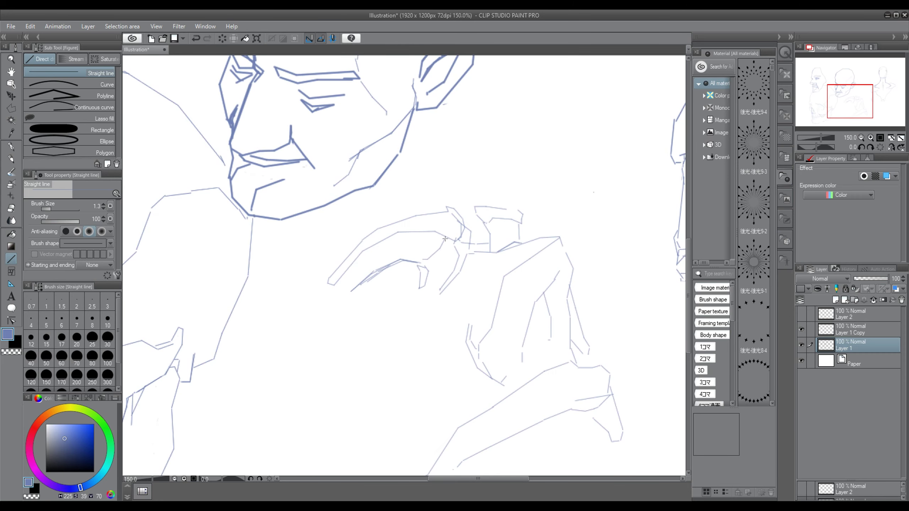
pyautogui.scroll(-3, 439, 317)
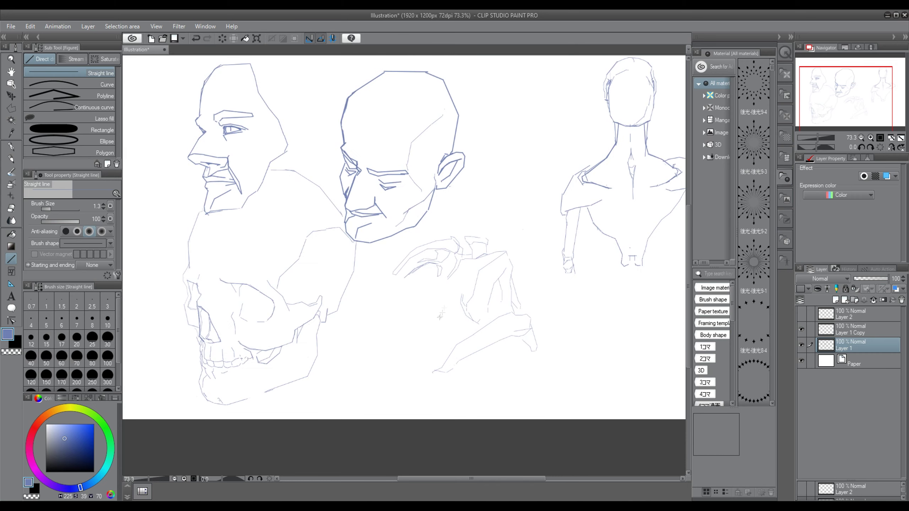
pyautogui.scroll(2, 439, 317)
pyautogui.scroll(-1, 487, 305)
pyautogui.scroll(3, 432, 284)
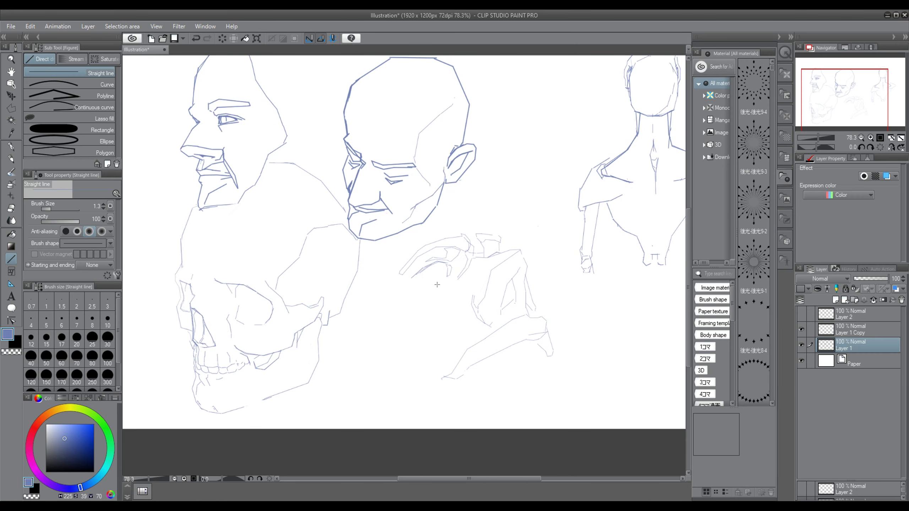
pyautogui.scroll(-4, 399, 262)
pyautogui.scroll(1, 512, 333)
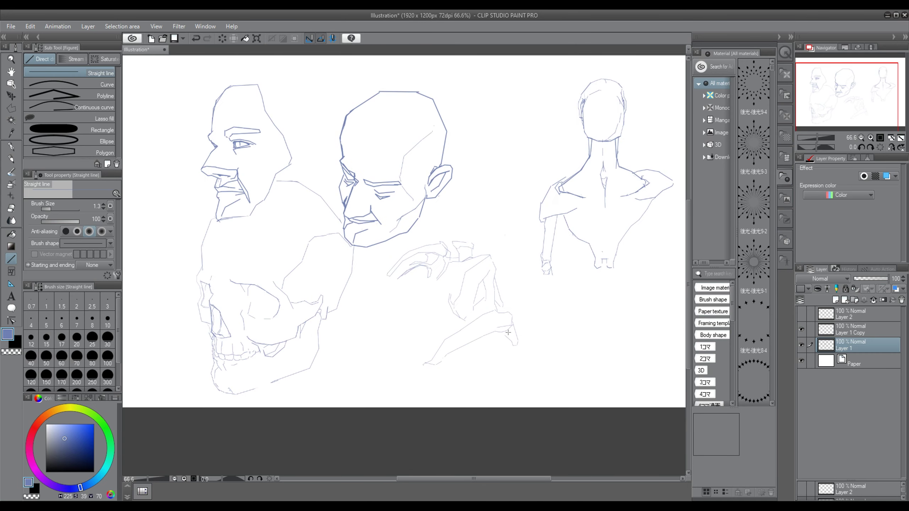